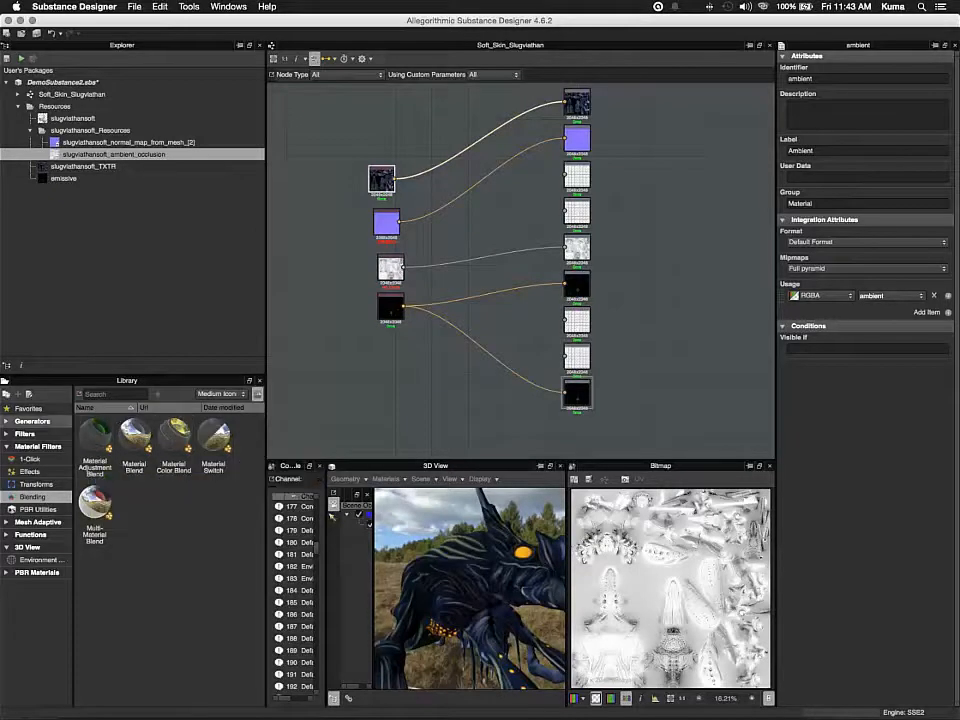
- Add a PBR Base Material node from the library's Material Filters between the bitmap nodes and the graph's output nodes
click(32, 422)
click(26, 434)
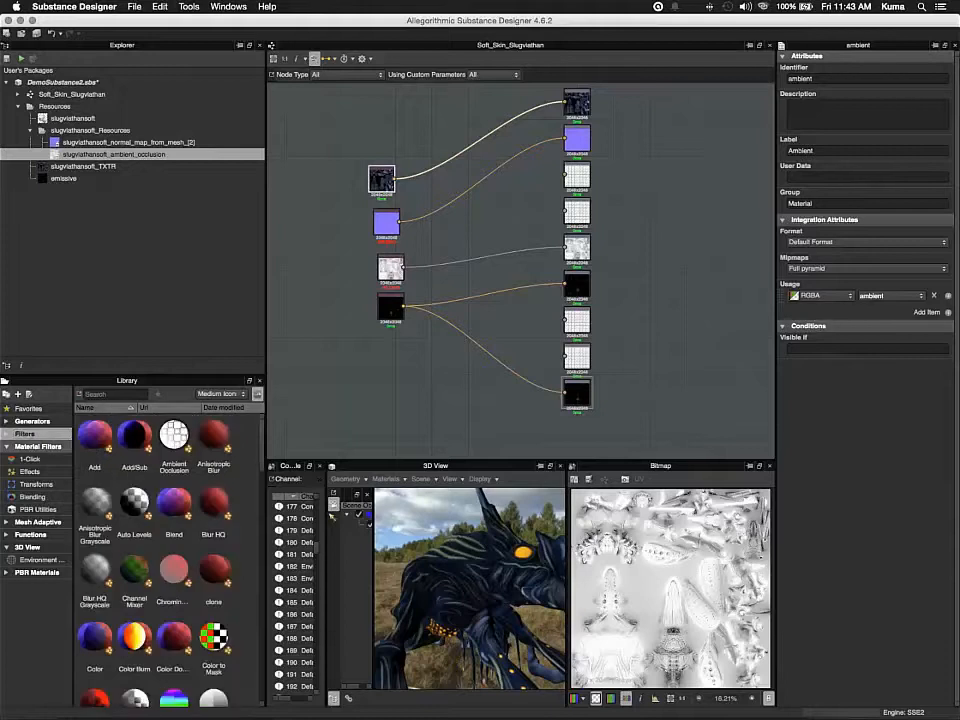
click(38, 447)
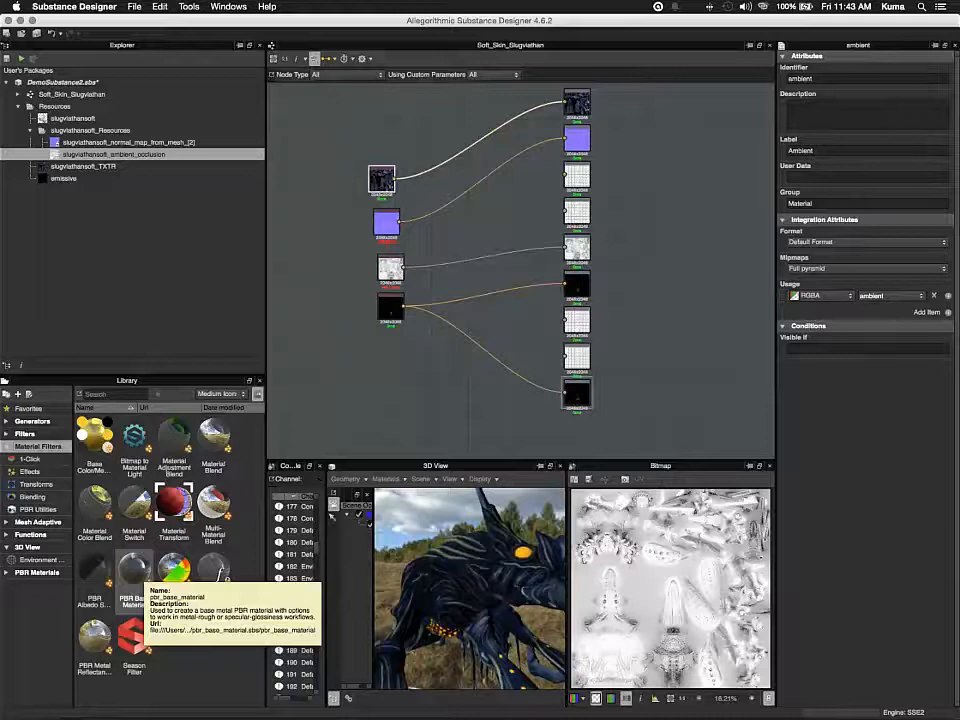
click(135, 572)
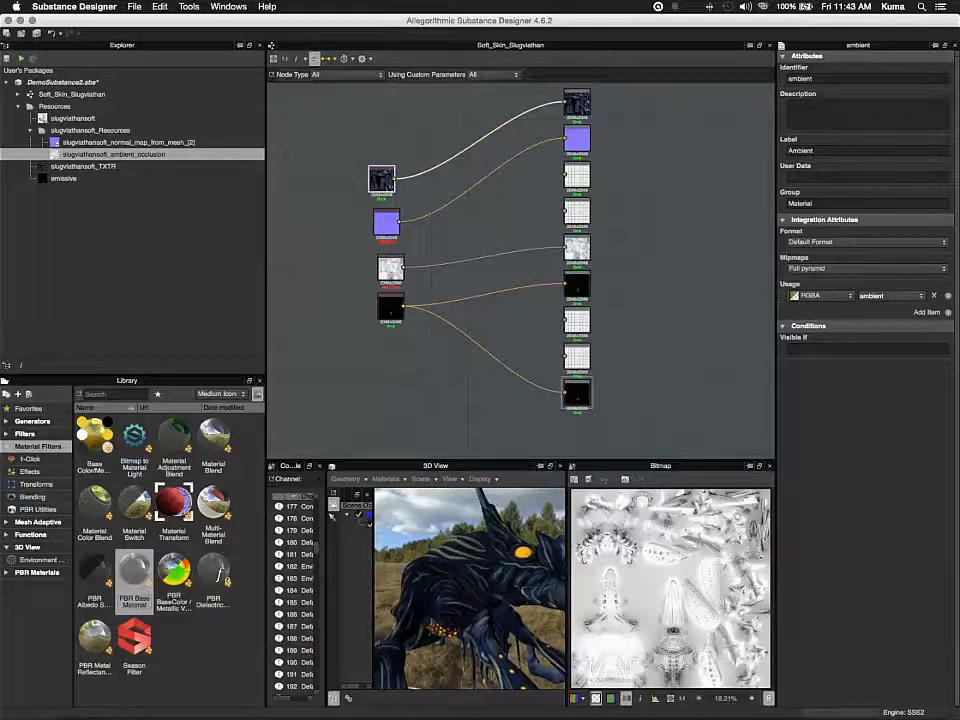
drag(135, 572, 490, 224)
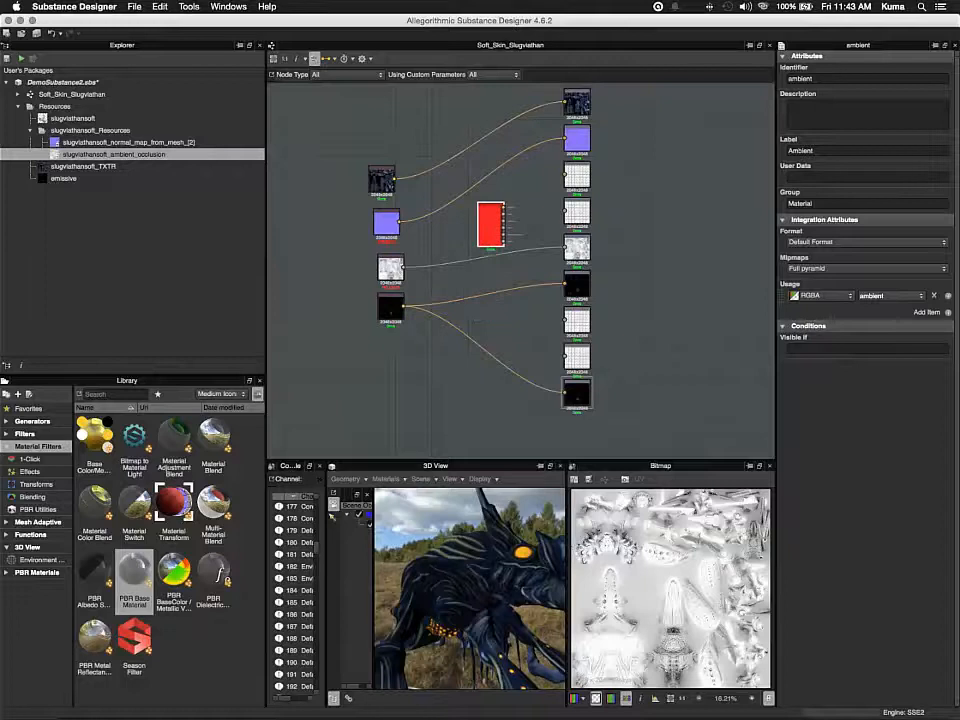
- Inspect the PBR Base Material node's output connectors and parameters, and show its base color result in the 2D view
scroll(490, 224, down, 1)
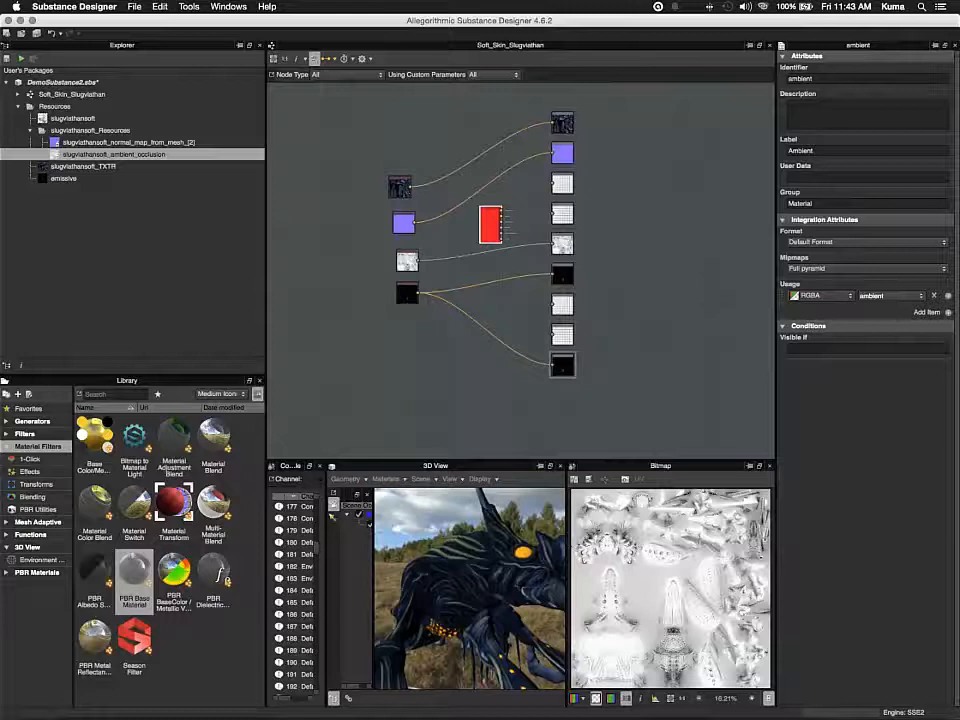
scroll(490, 224, up, 4)
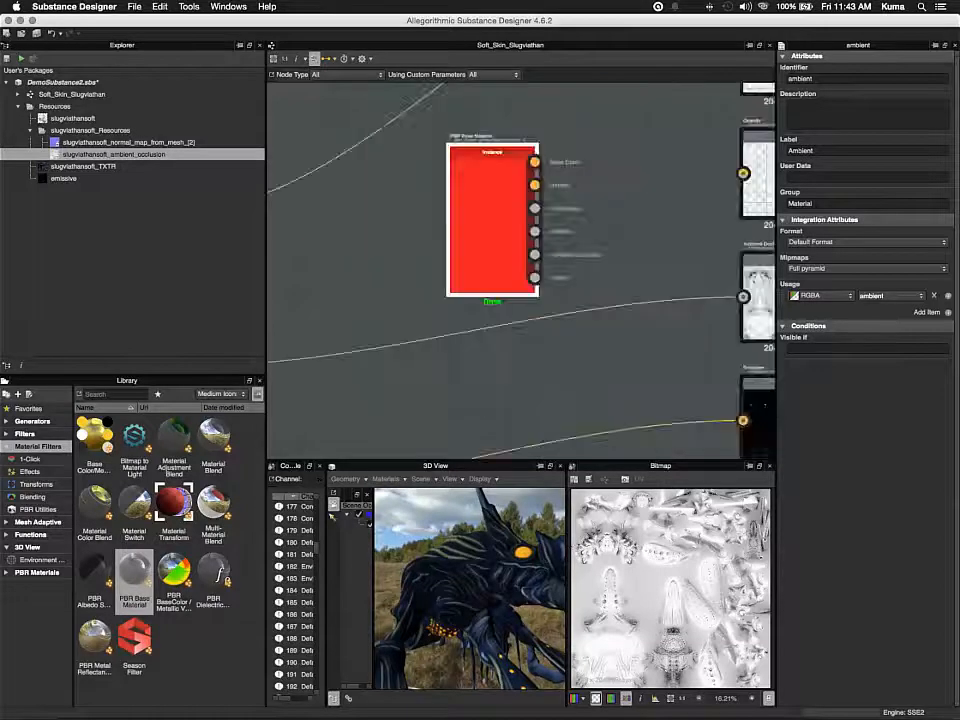
scroll(490, 224, up, 2)
middle_drag(490, 224, 495, 284)
click(495, 284)
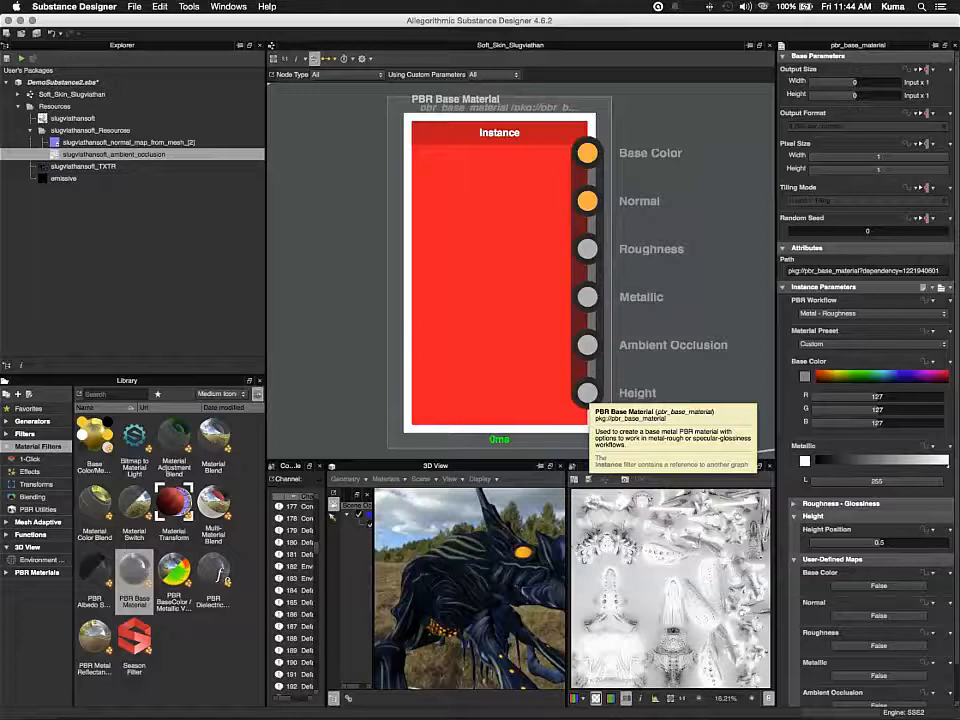
double_click(540, 350)
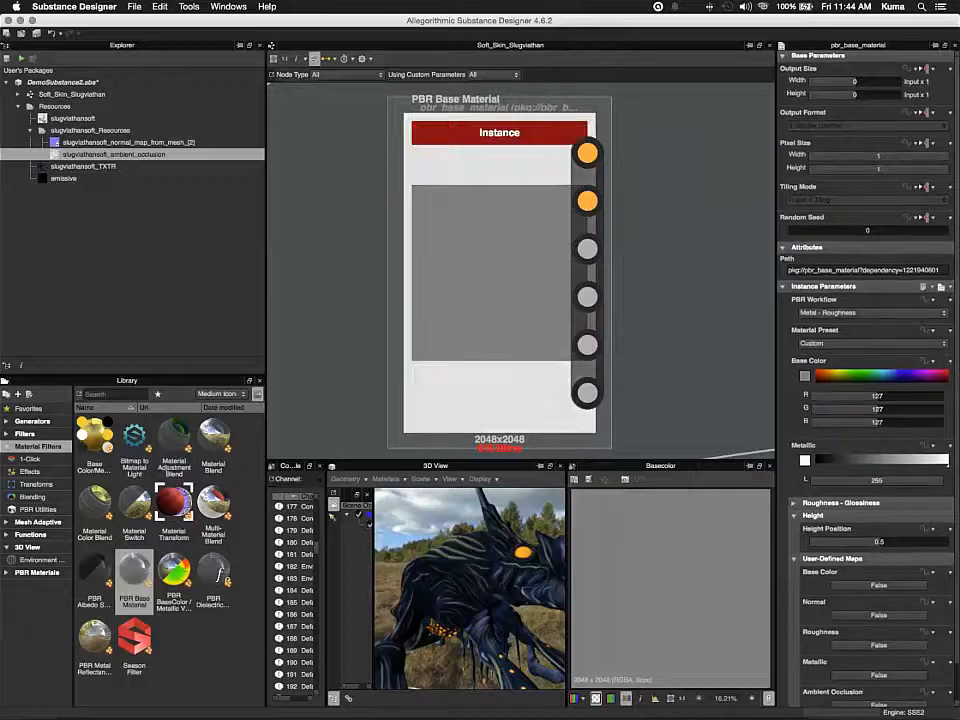
- Set the user-defined Base Color, Normal, Roughness, Ambient Occlusion and Height maps to True on the PBR Base Material
scroll(865, 380, down, 2)
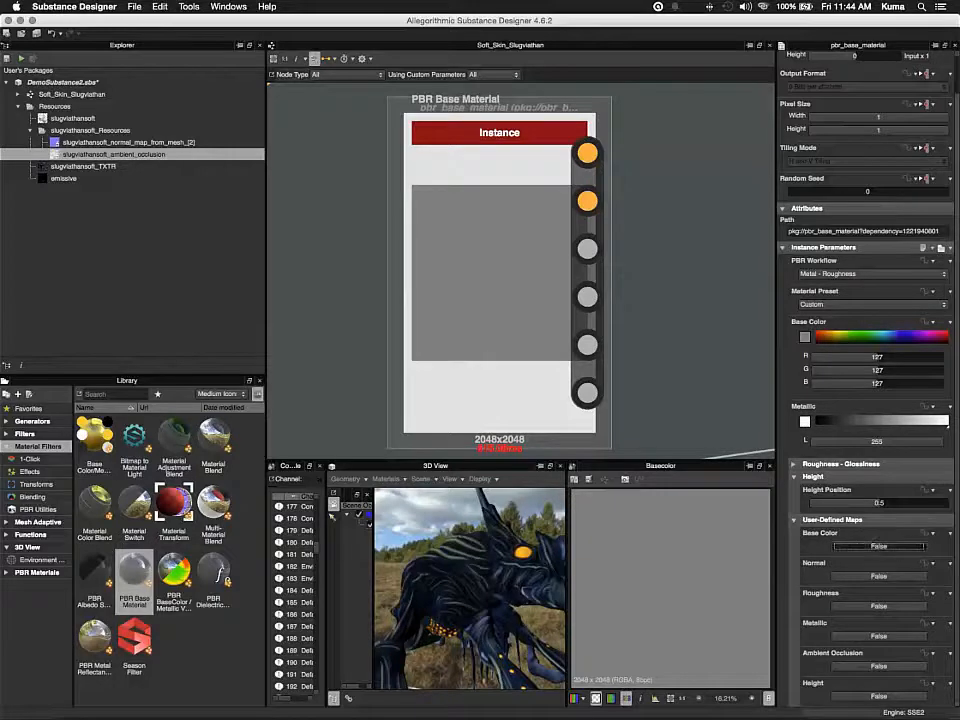
click(879, 546)
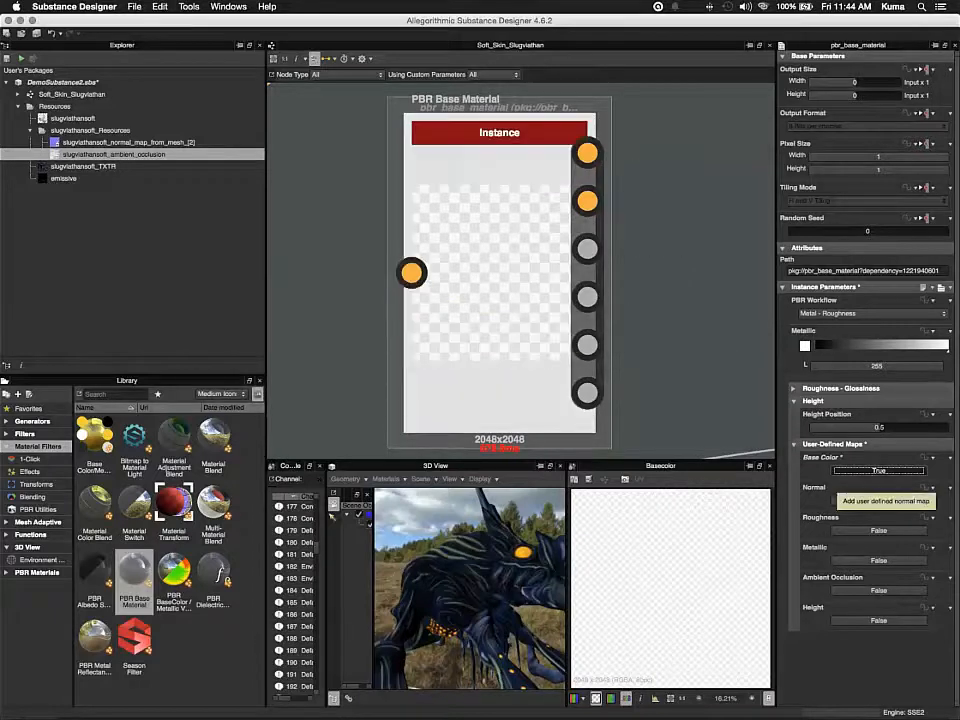
click(878, 500)
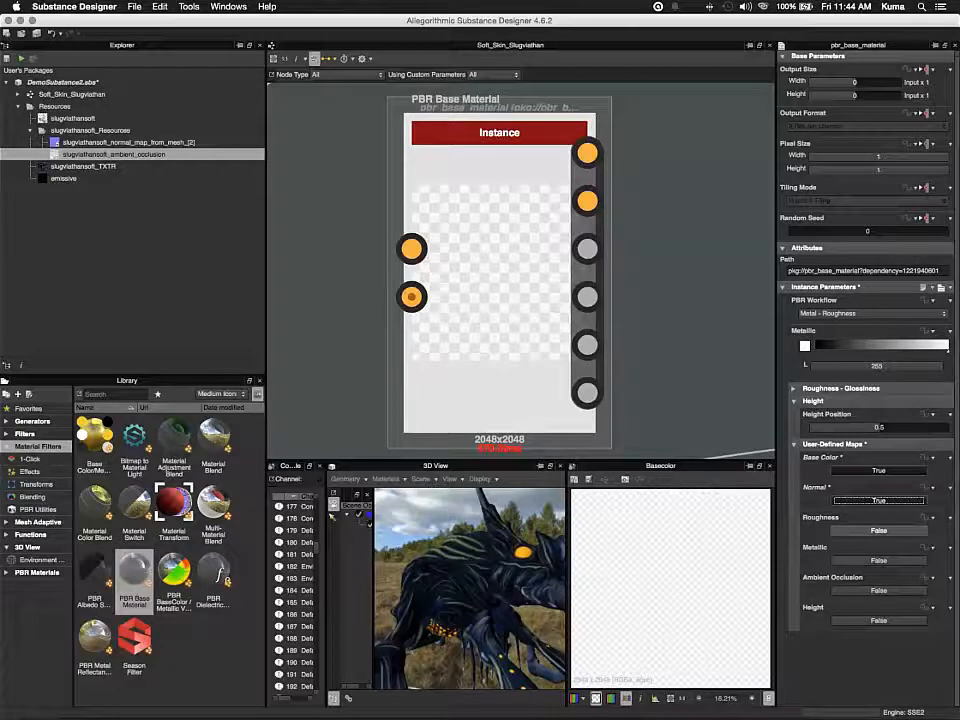
click(878, 530)
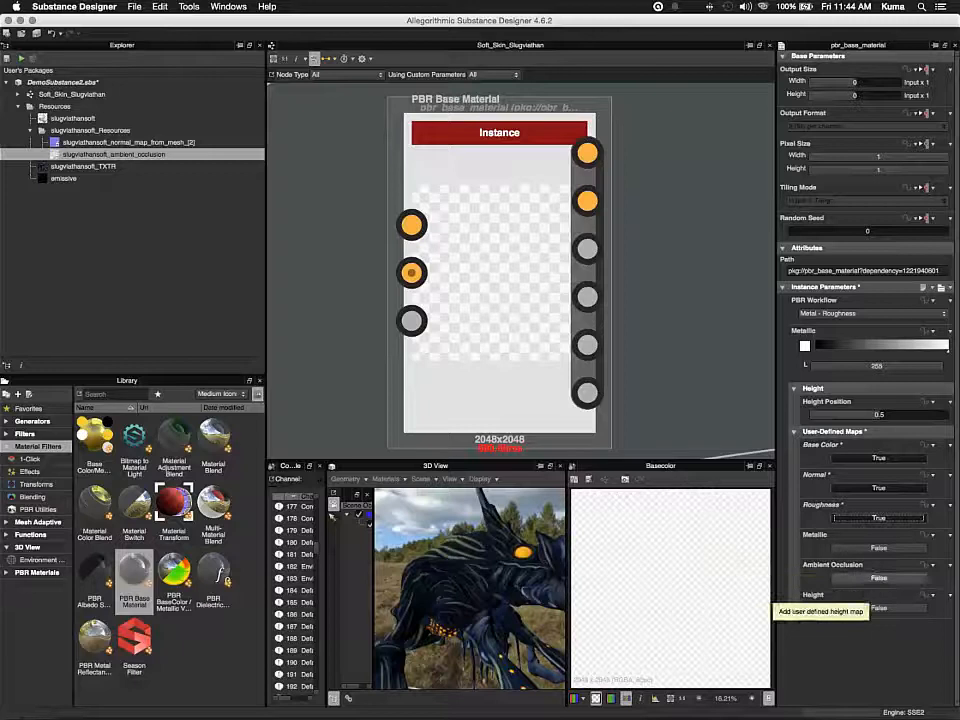
click(870, 578)
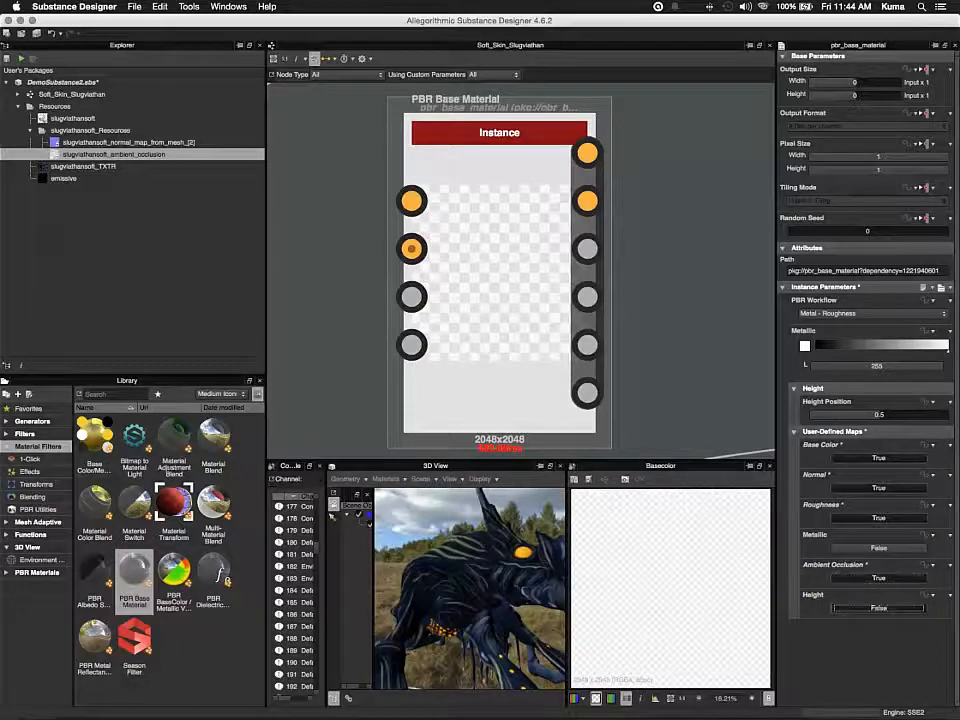
click(878, 607)
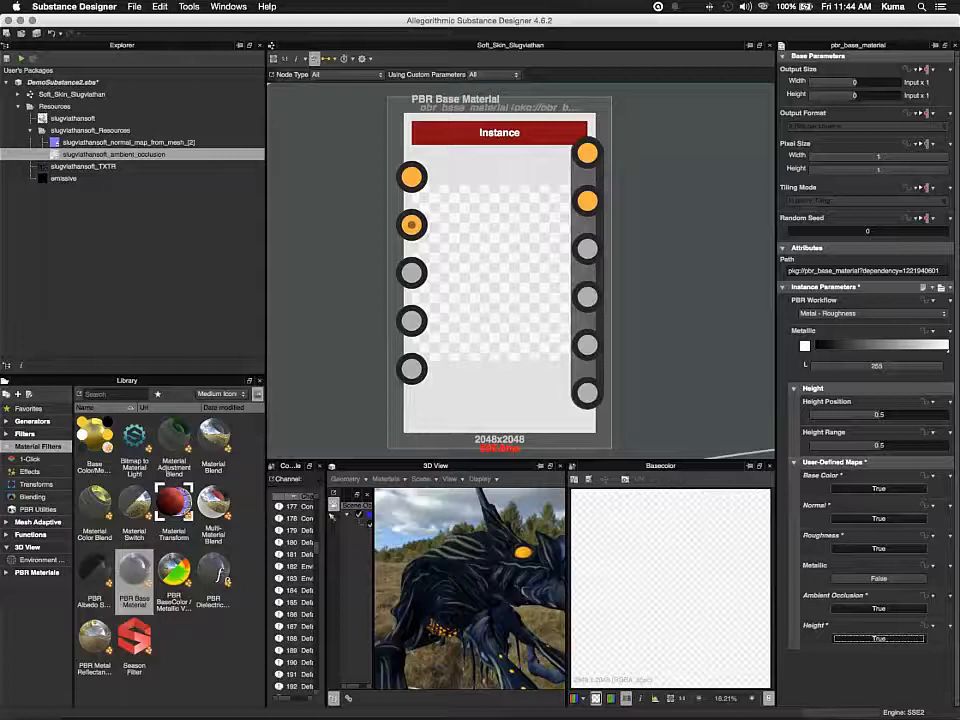
- Move the PBR Base Material node slightly closer to the source bitmap nodes
scroll(694, 324, down, 3)
scroll(694, 324, down, 5)
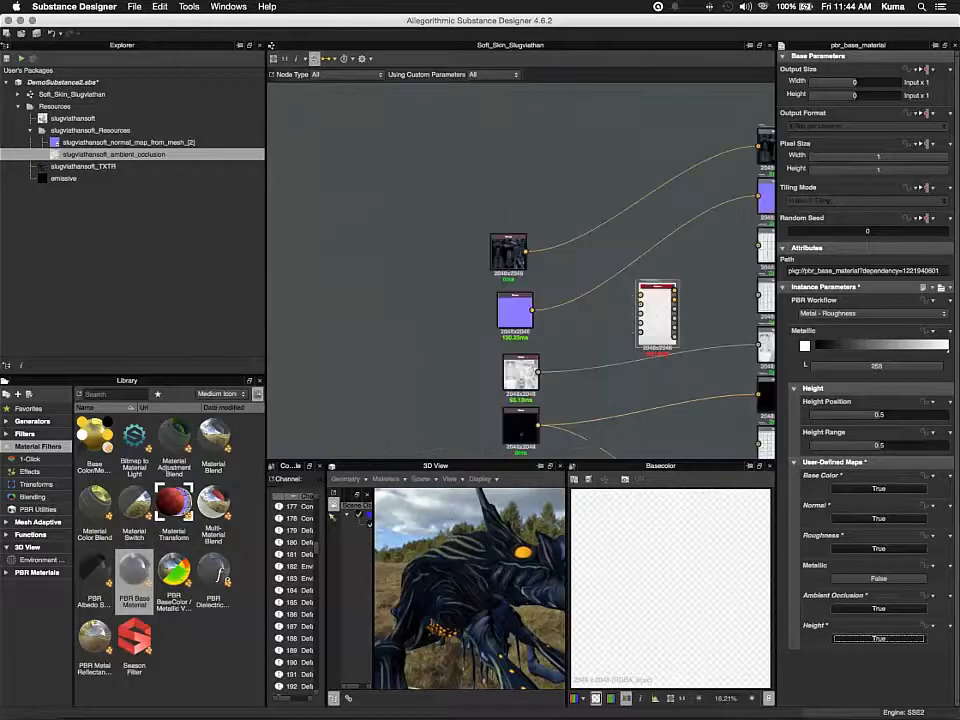
mouse_move(643, 288)
mouse_down()
mouse_move(643, 251)
mouse_move(630, 317)
mouse_move(631, 262)
mouse_move(665, 311)
mouse_move(669, 299)
mouse_move(667, 287)
mouse_move(621, 289)
mouse_move(629, 298)
mouse_up()
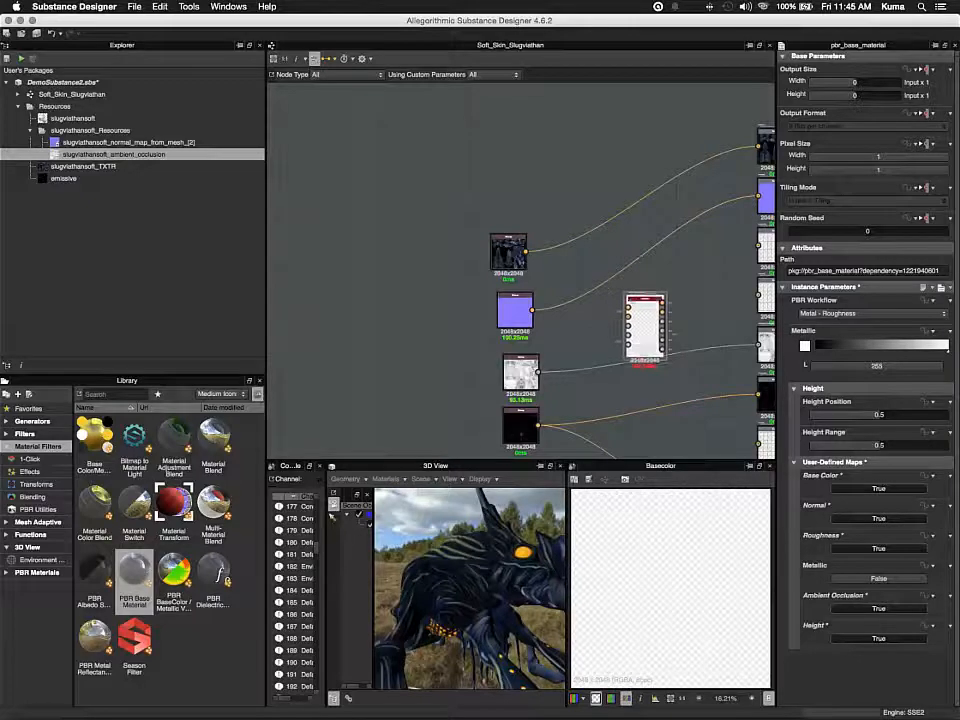
- Collapse the PBR Base Material node's output connectors and expand them again
right_click(644, 324)
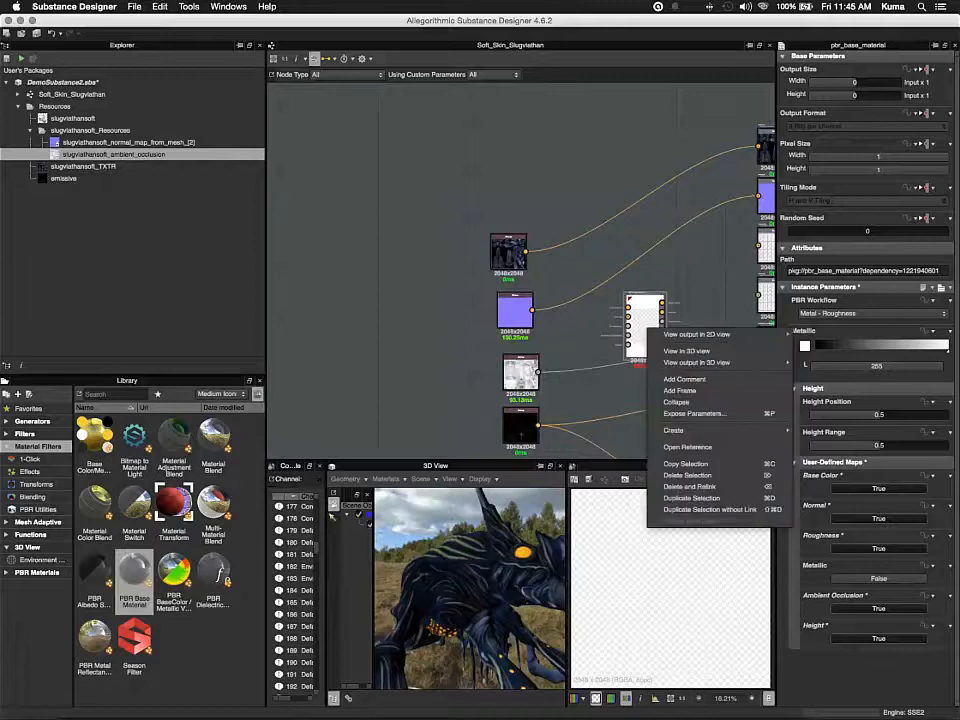
click(707, 411)
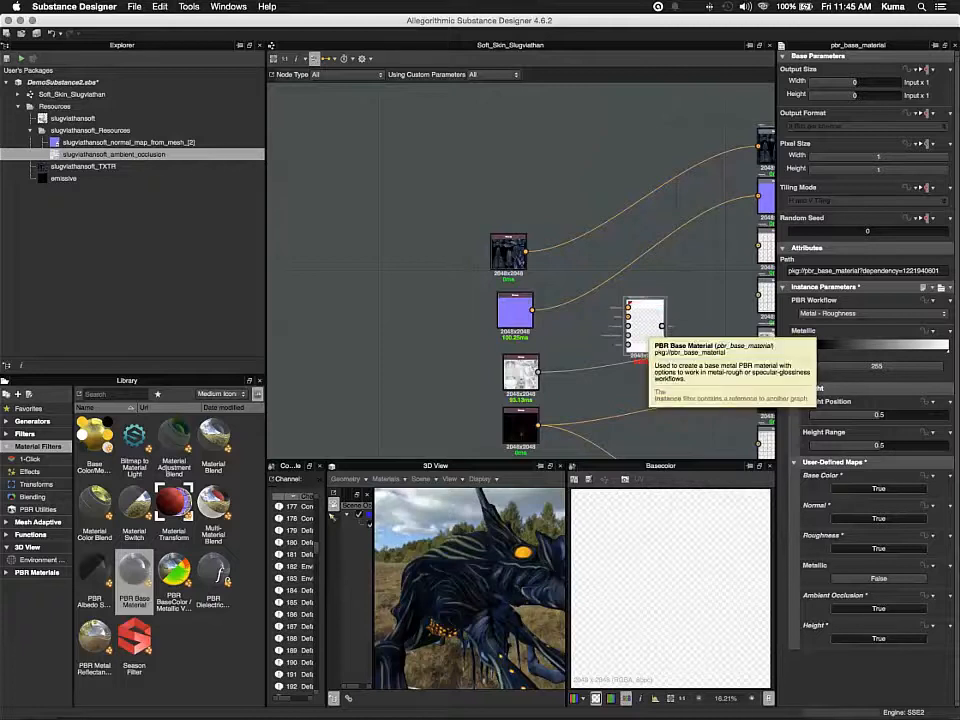
right_click(648, 328)
mouse_move(720, 362)
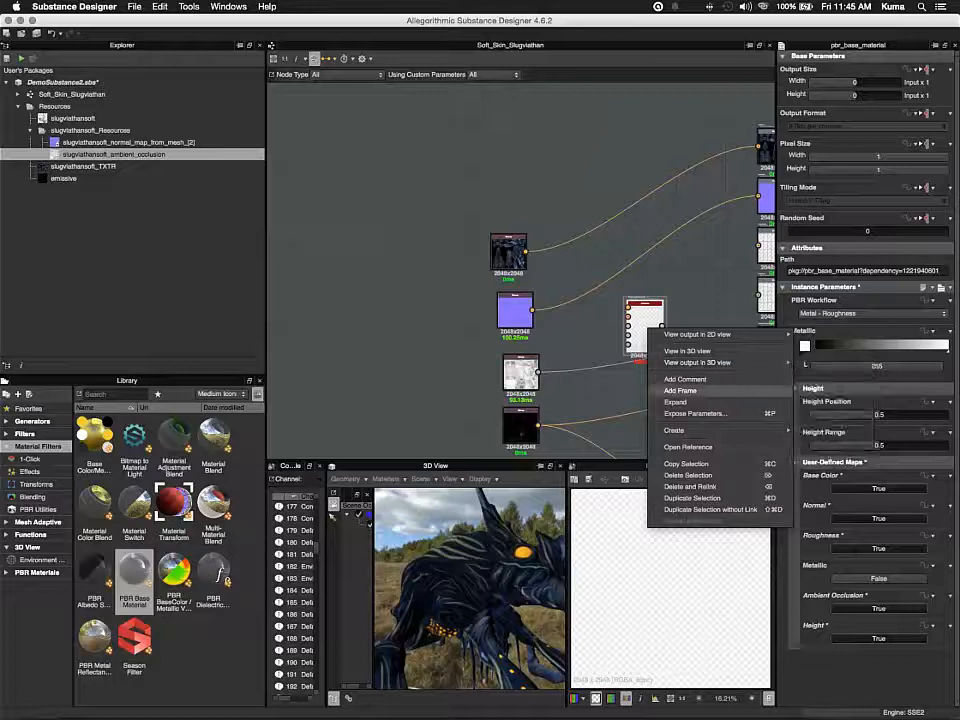
click(676, 402)
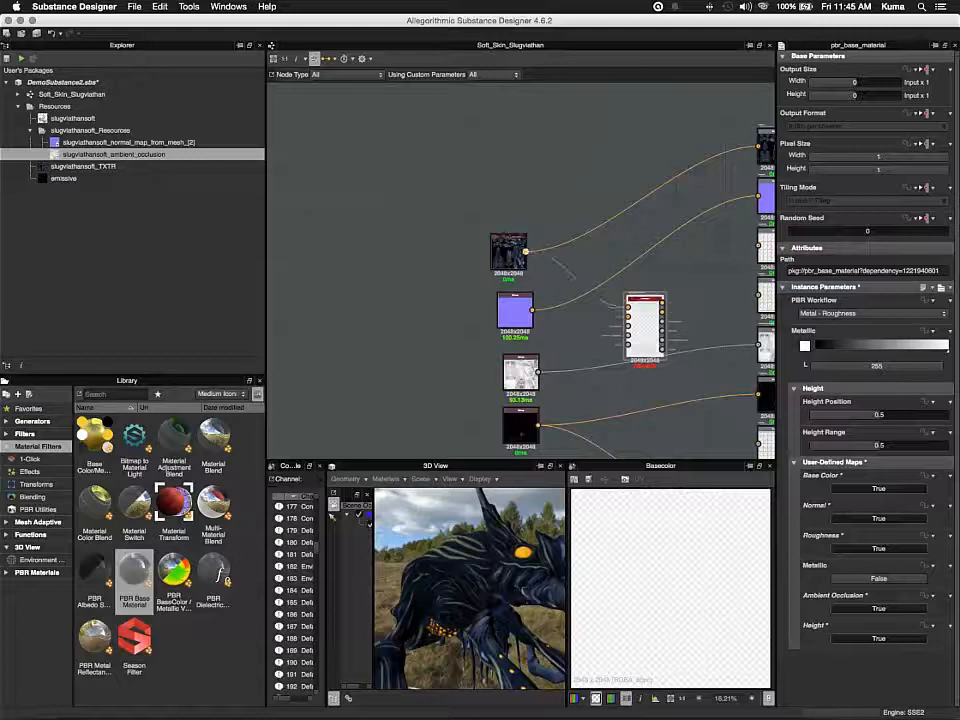
- Connect the color texture and normal map bitmaps to the Base Color and Normal inputs of the PBR Base Material
drag(531, 250, 628, 305)
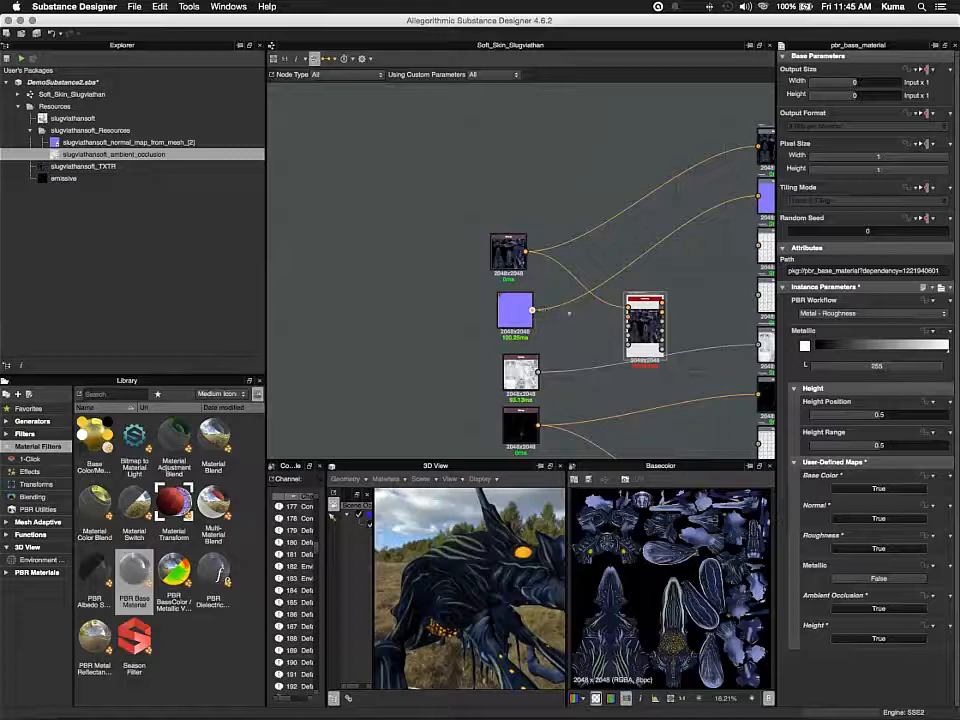
drag(532, 310, 628, 316)
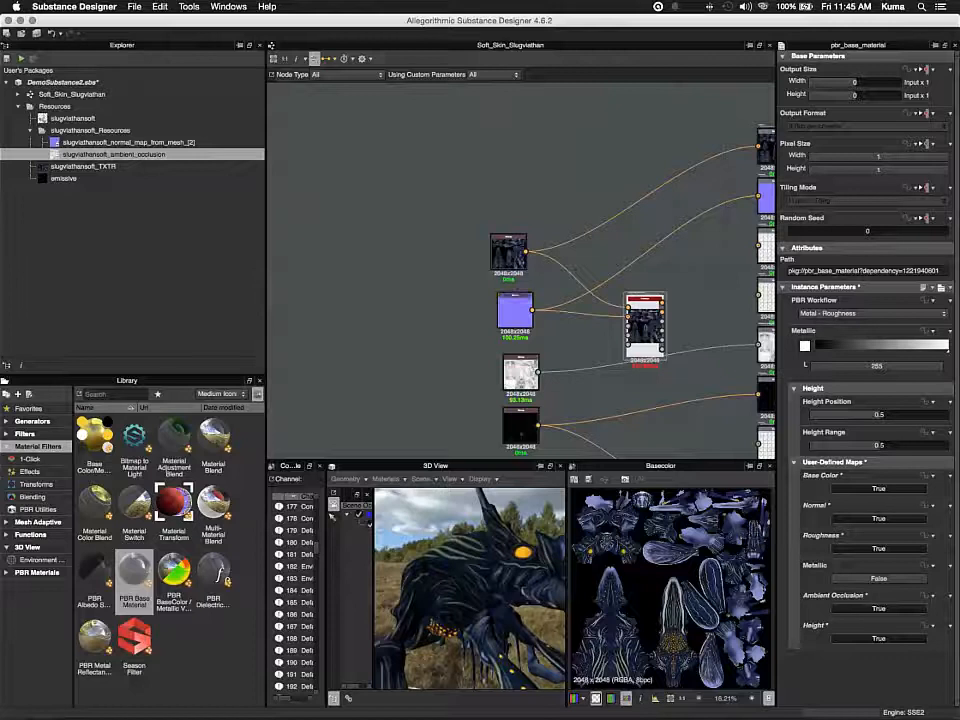
- Delete the direct links from the source bitmaps to the output nodes, keeping only the emissive bitmap's link to the last output
drag(672, 157, 705, 233)
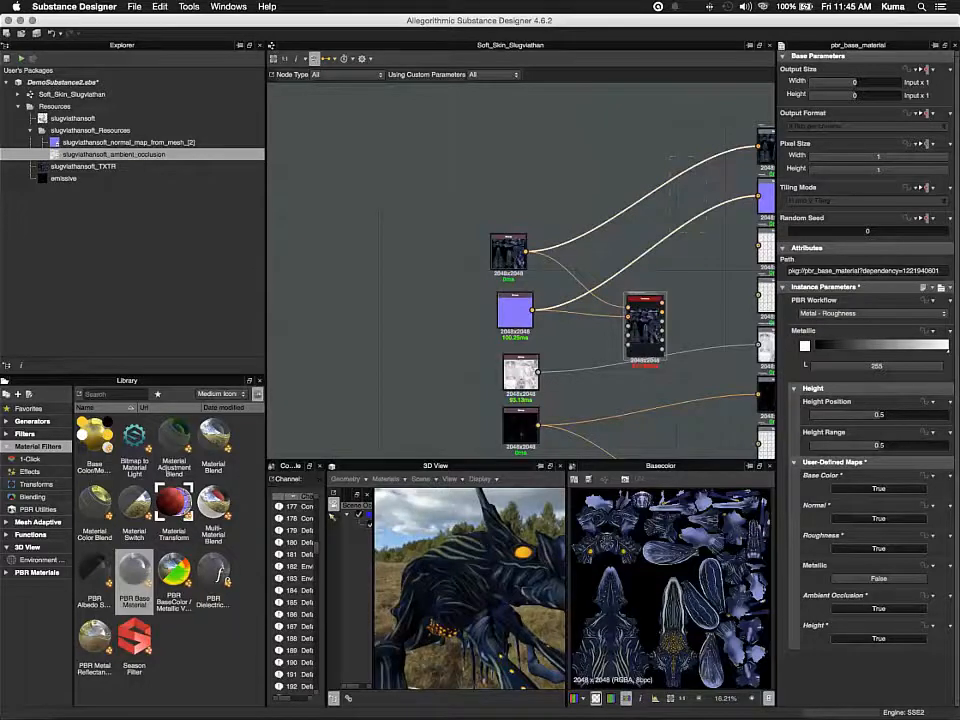
key(Delete)
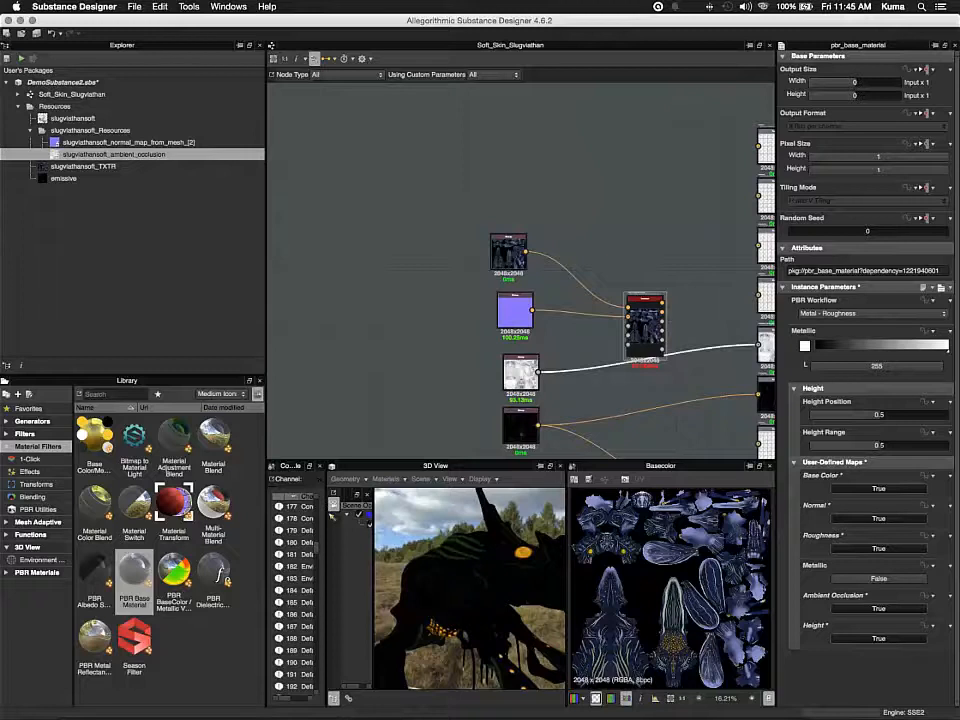
key(Delete)
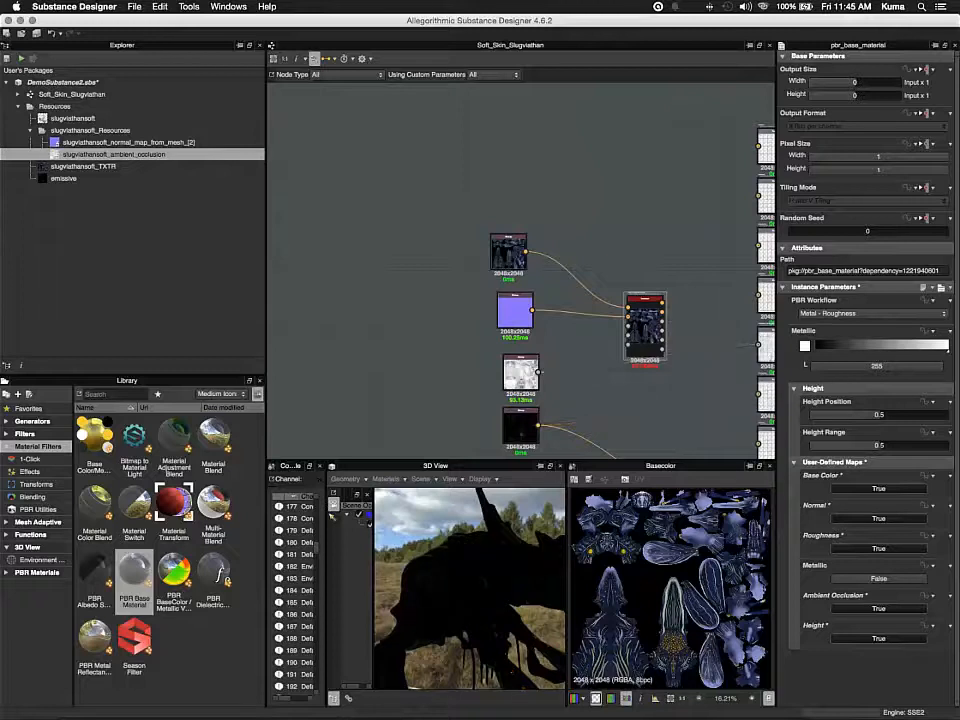
key(f)
click(538, 388)
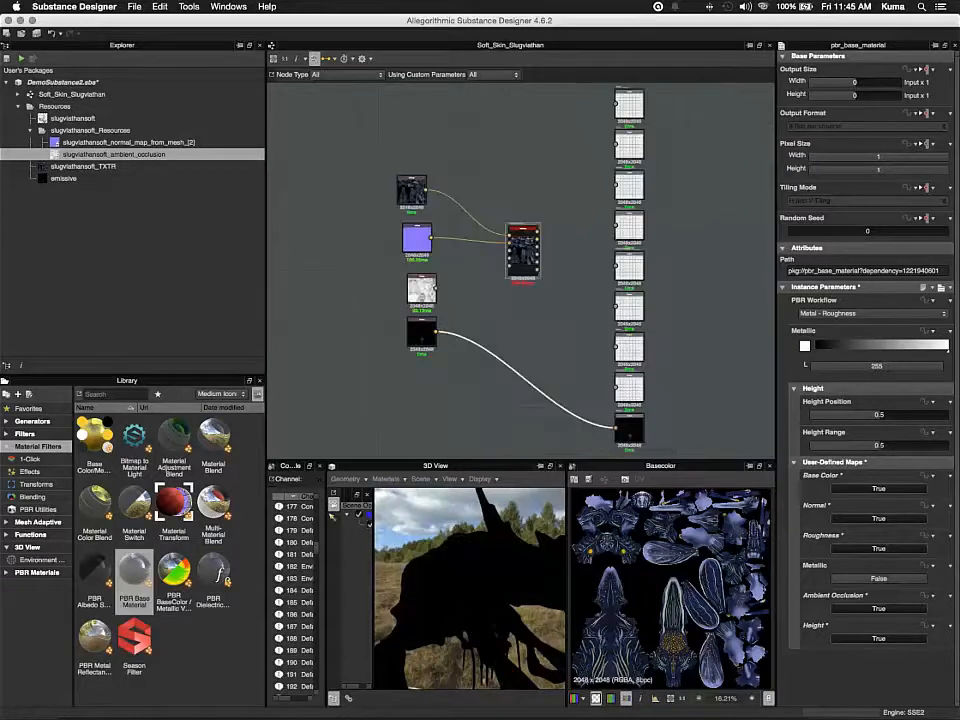
- Place the emissive bitmap beside the last output node and link the ambient occlusion bitmap to the PBR Base Material's Ambient Occlusion input
drag(421, 333, 578, 423)
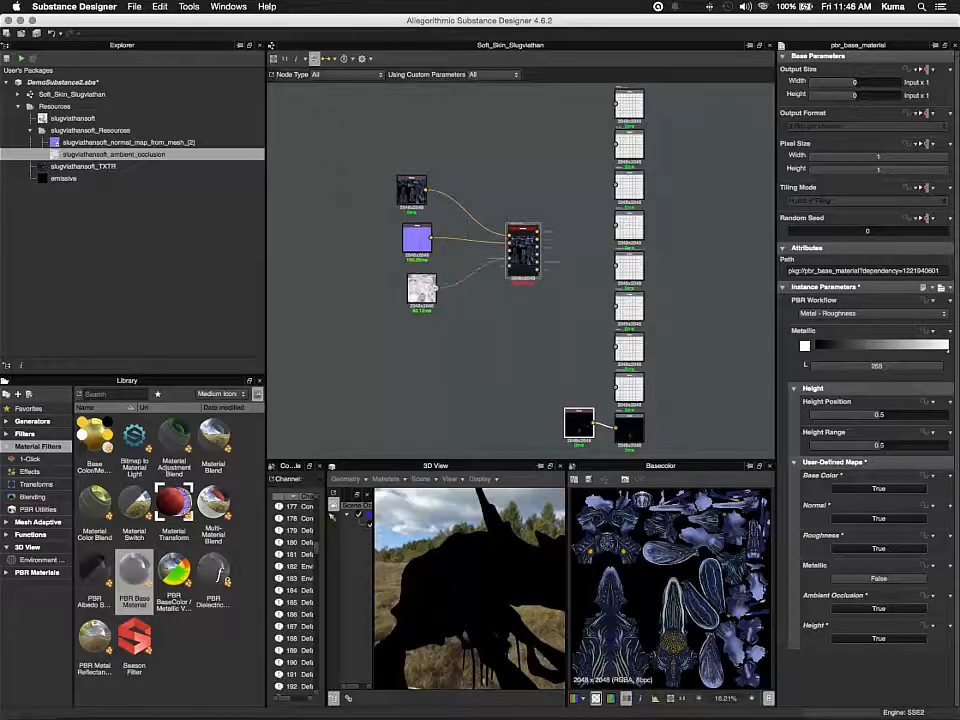
click(580, 427)
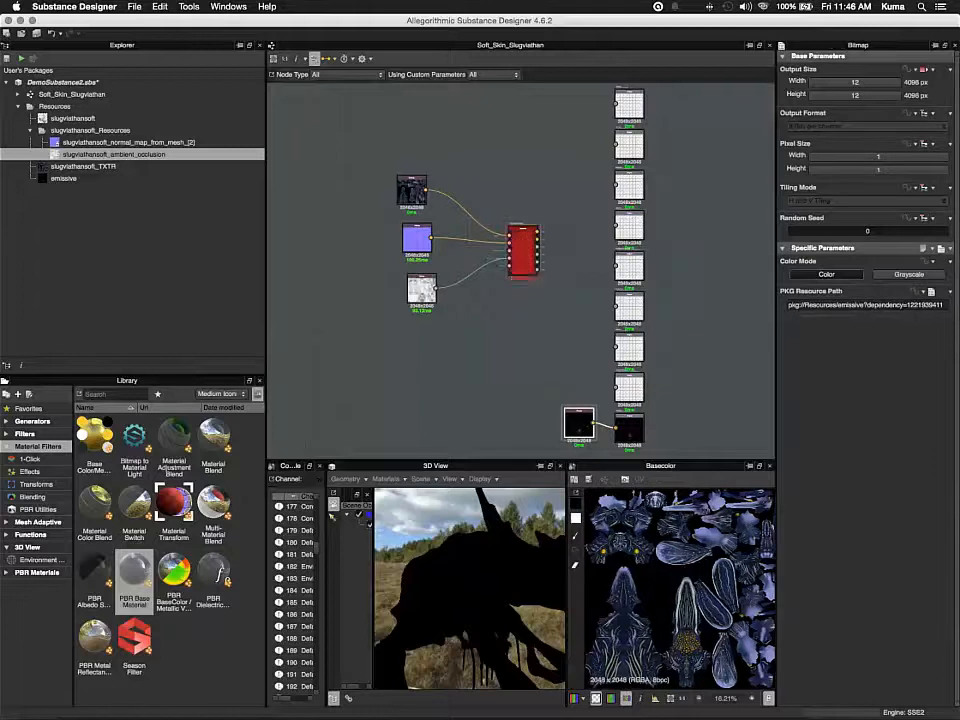
- Connect the PBR Base Material's Base Color result to the first output node and its Normal result to the normal output node
drag(537, 231, 616, 102)
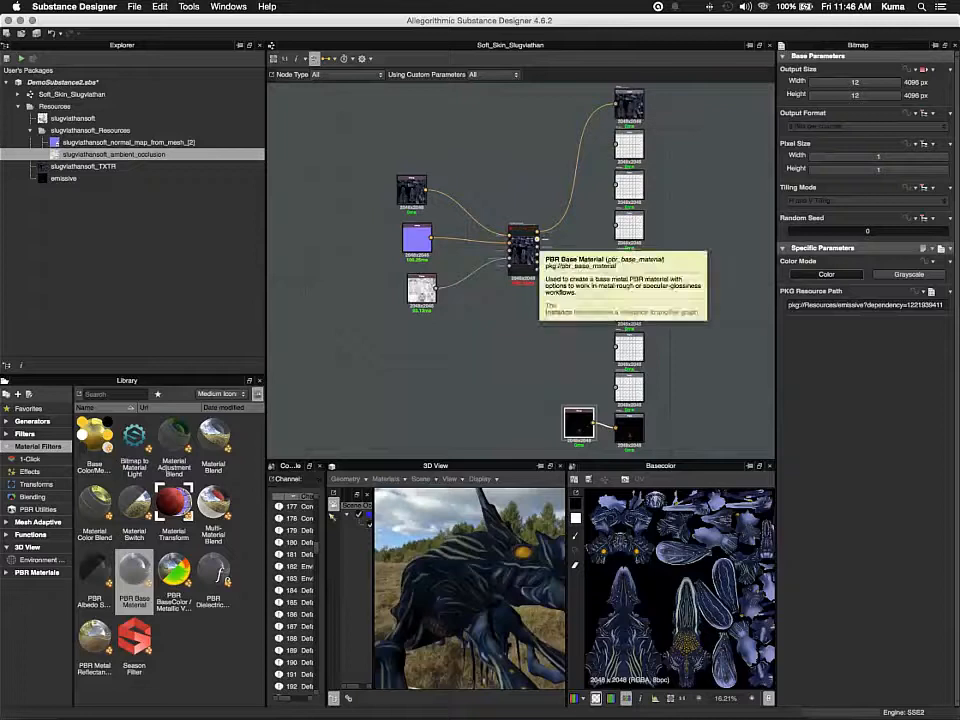
drag(537, 239, 616, 145)
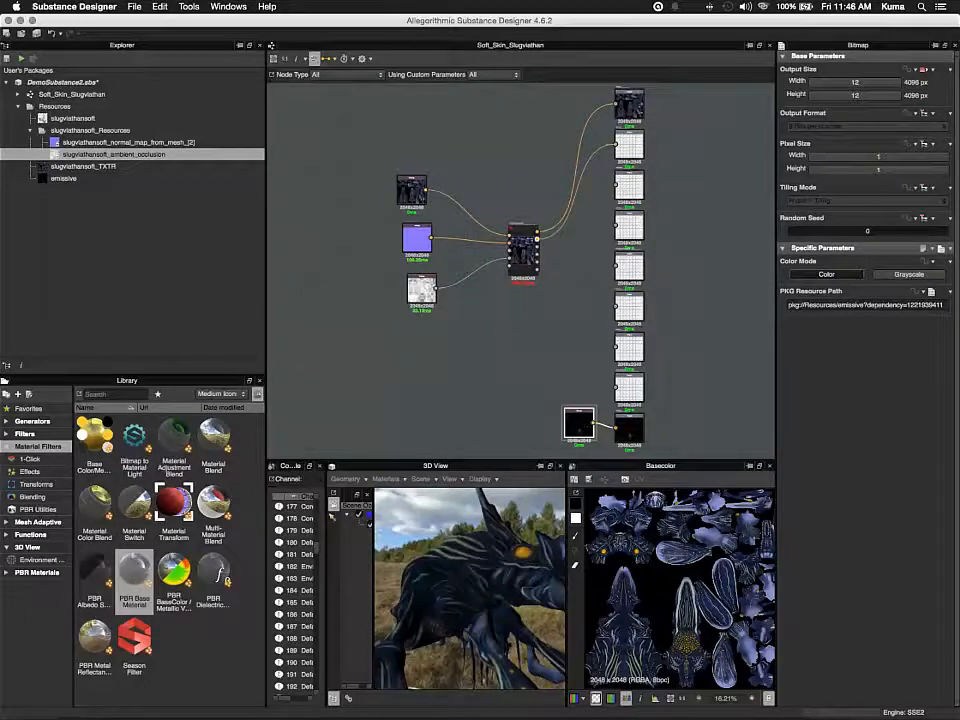
drag(616, 145, 616, 145)
click(629, 145)
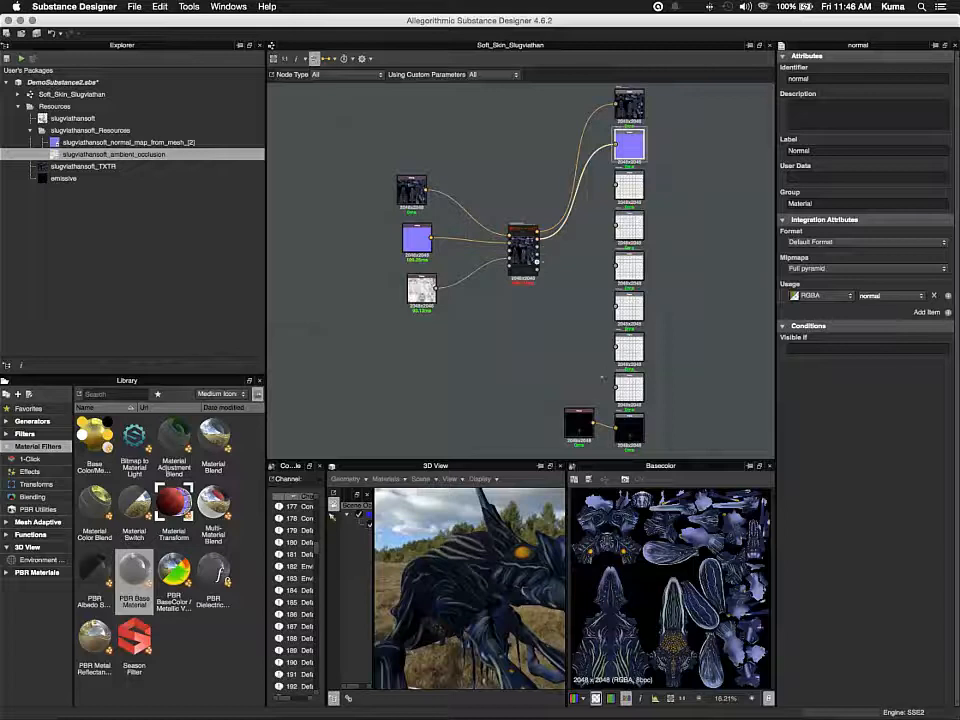
- Try linking the PBR Base Material's Ambient Occlusion result to the displacement output node, and delete that link
drag(602, 378, 616, 387)
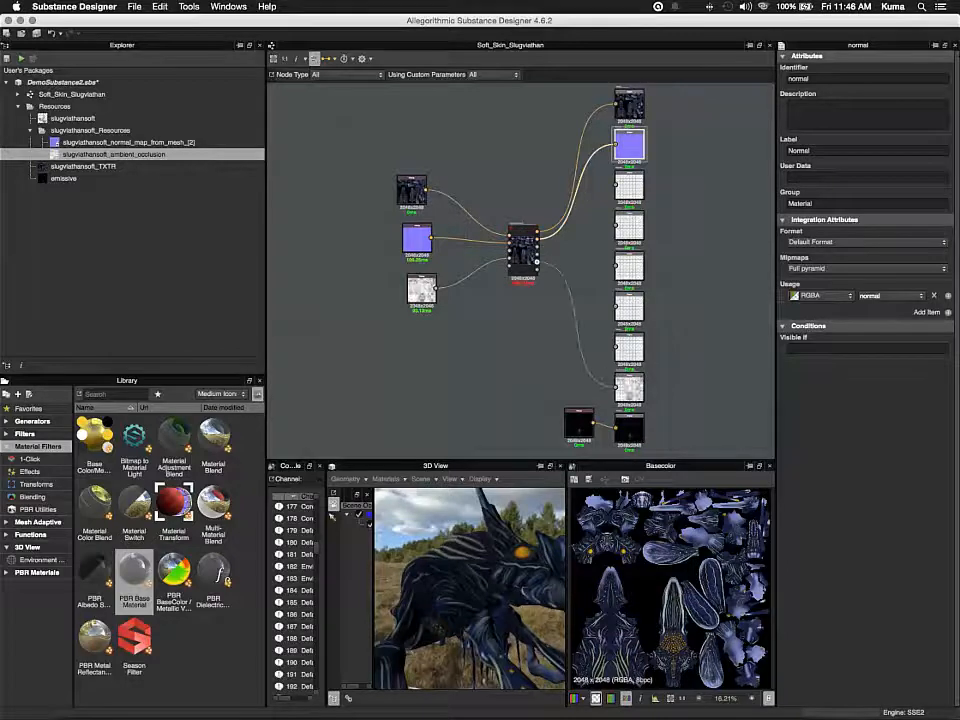
click(629, 388)
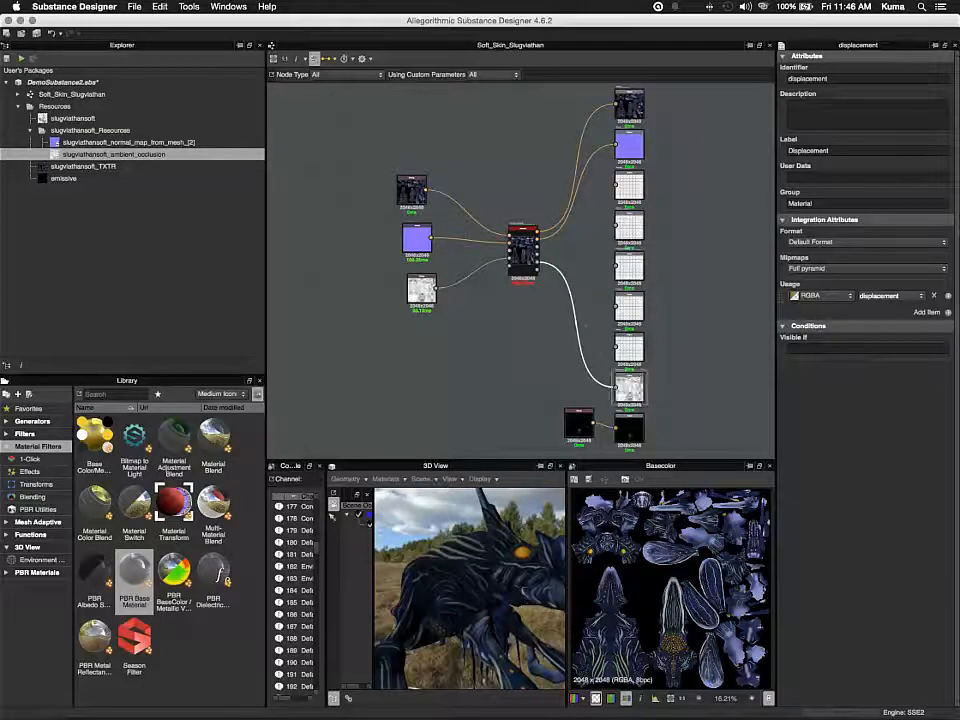
key(Delete)
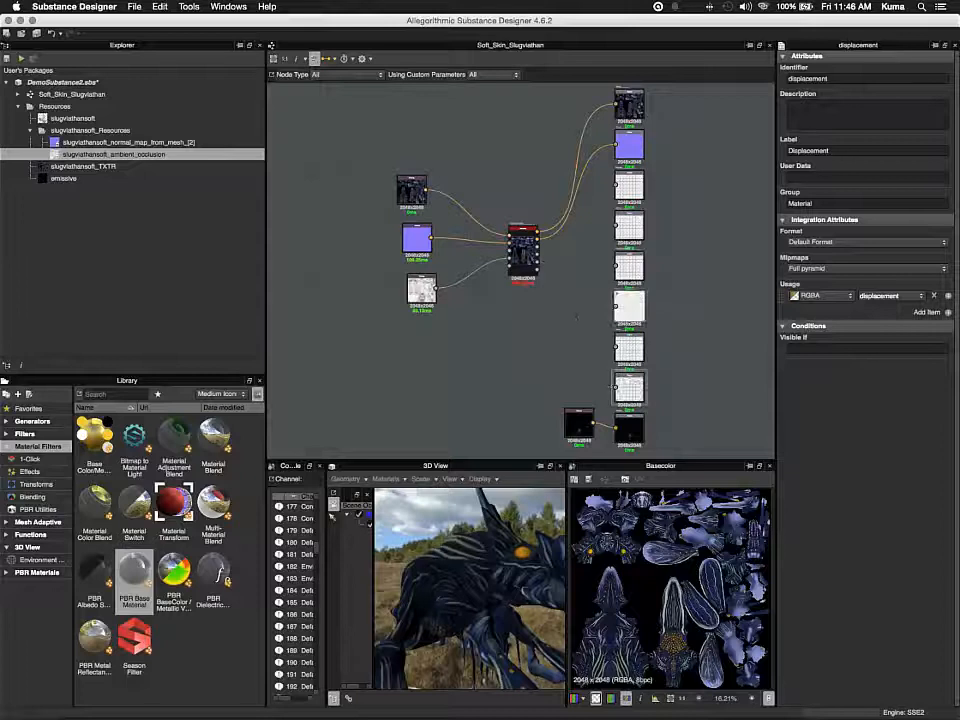
- Find the graph's ambient occlusion output node and link the PBR Base Material's Ambient Occlusion result to it
click(622, 303)
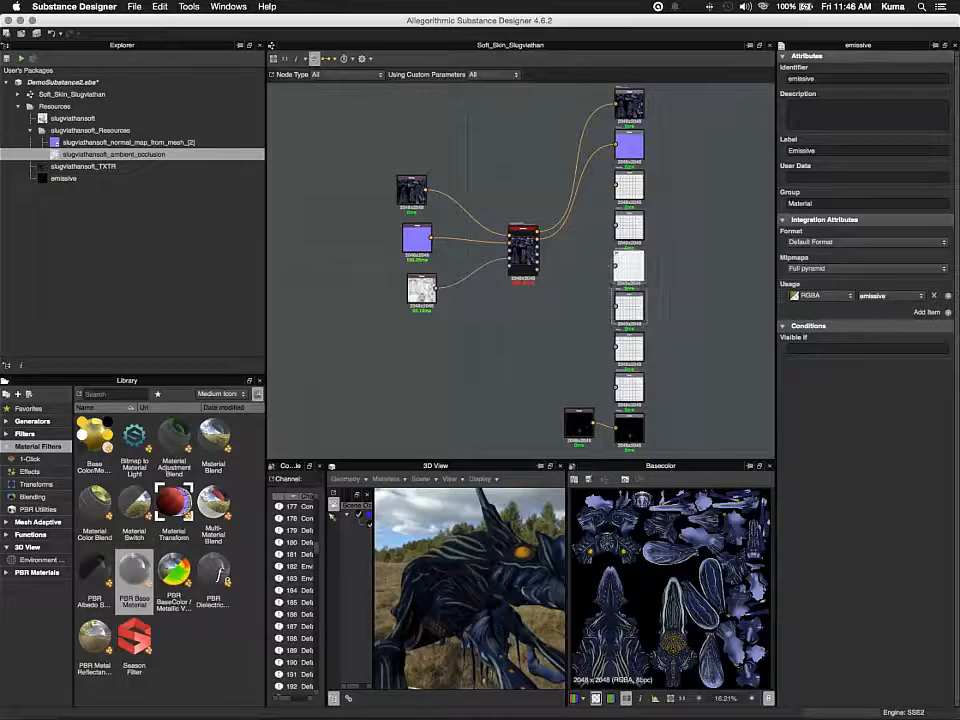
click(629, 266)
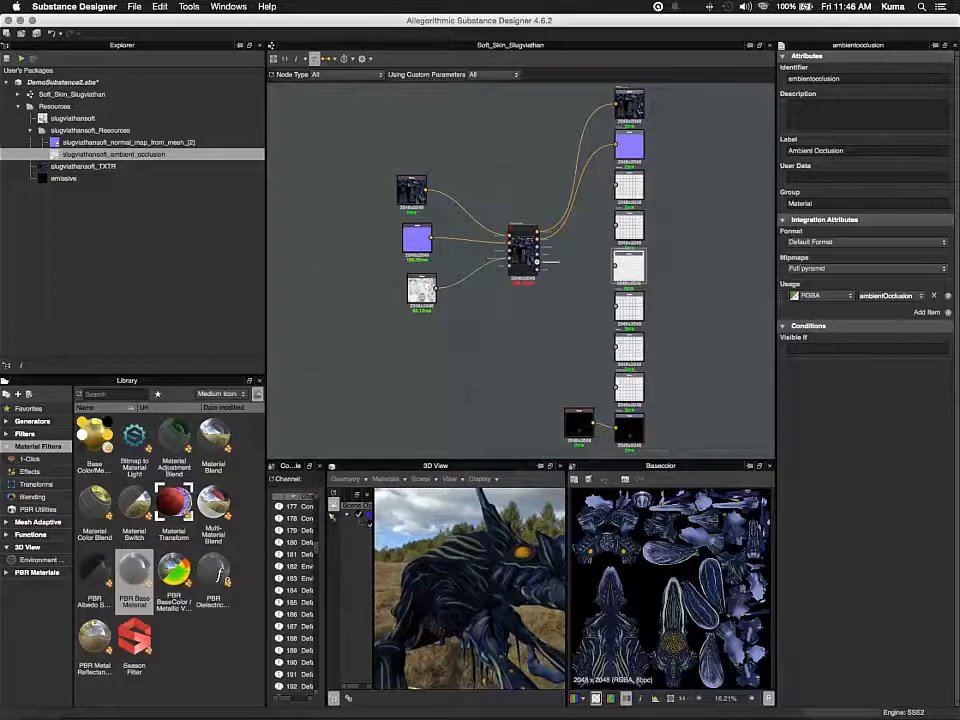
drag(538, 262, 616, 266)
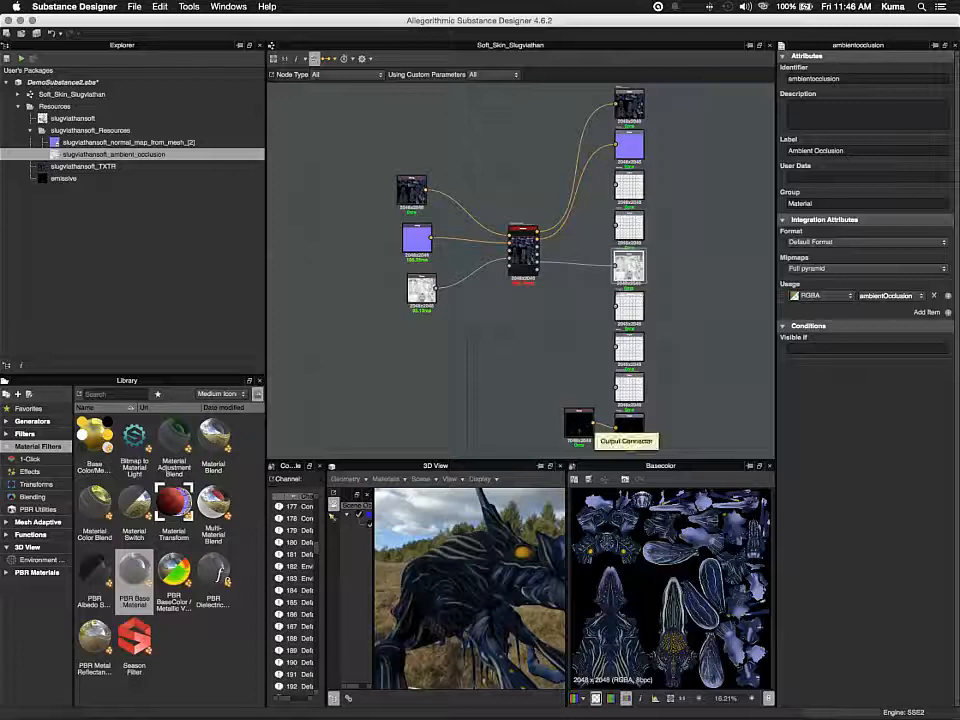
- Link the emissive bitmap to the Emissive output node as well, and move the bitmap below the PBR Base Material node
click(629, 306)
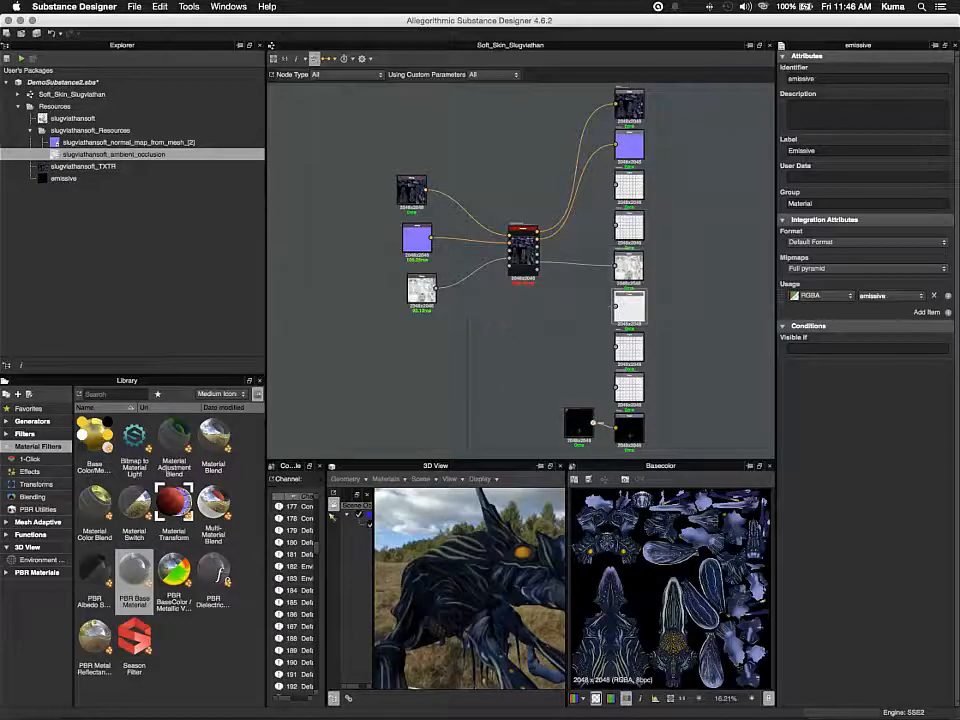
drag(595, 308, 609, 308)
drag(578, 422, 530, 348)
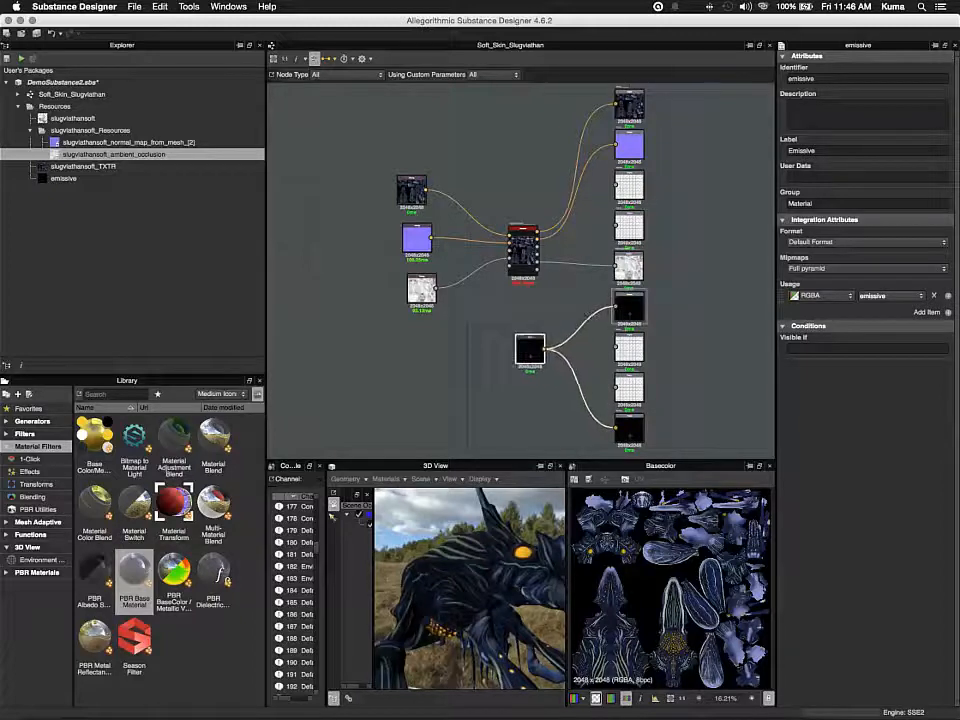
- Collapse the PBR Base Material node's connectors
click(522, 256)
right_click(523, 262)
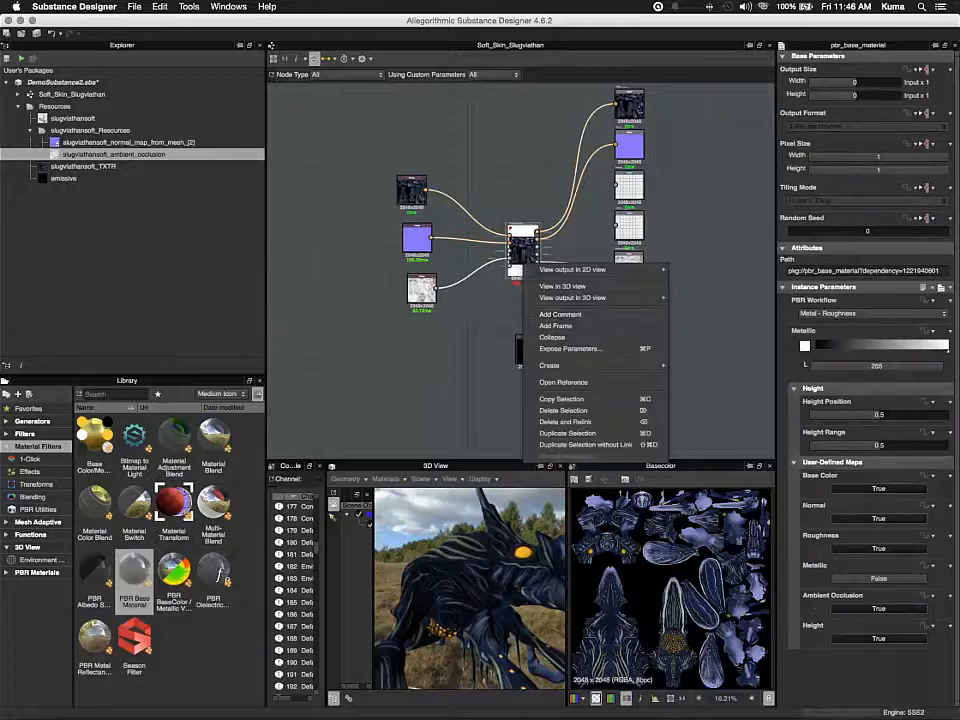
click(553, 337)
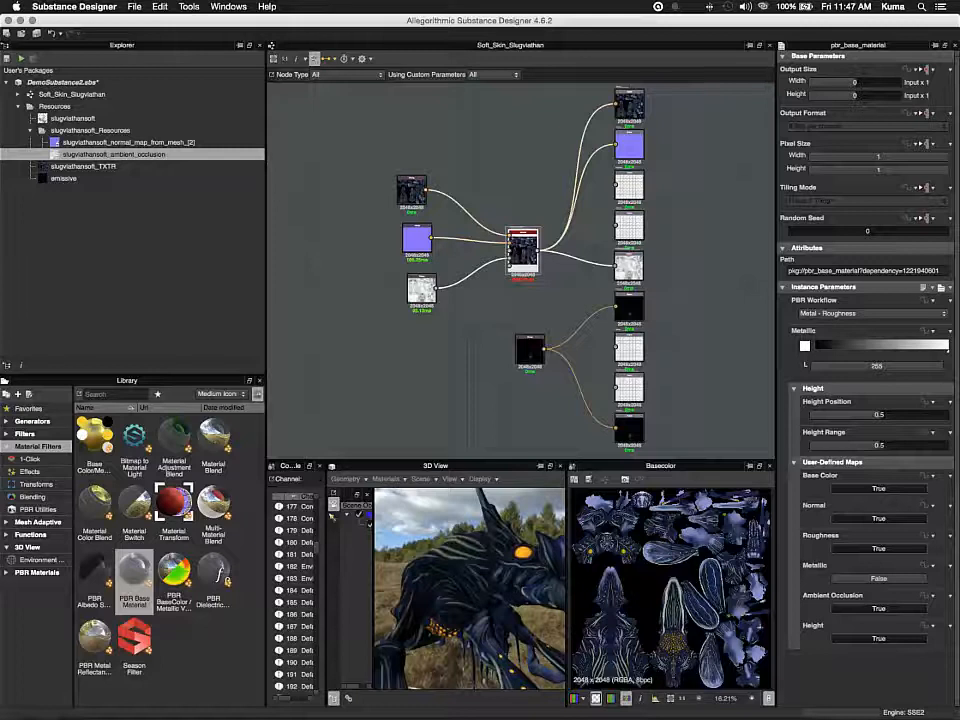
- Align the color, normal and ambient occlusion source bitmaps in an evenly spaced column before the PBR Base Material node
drag(422, 289, 418, 282)
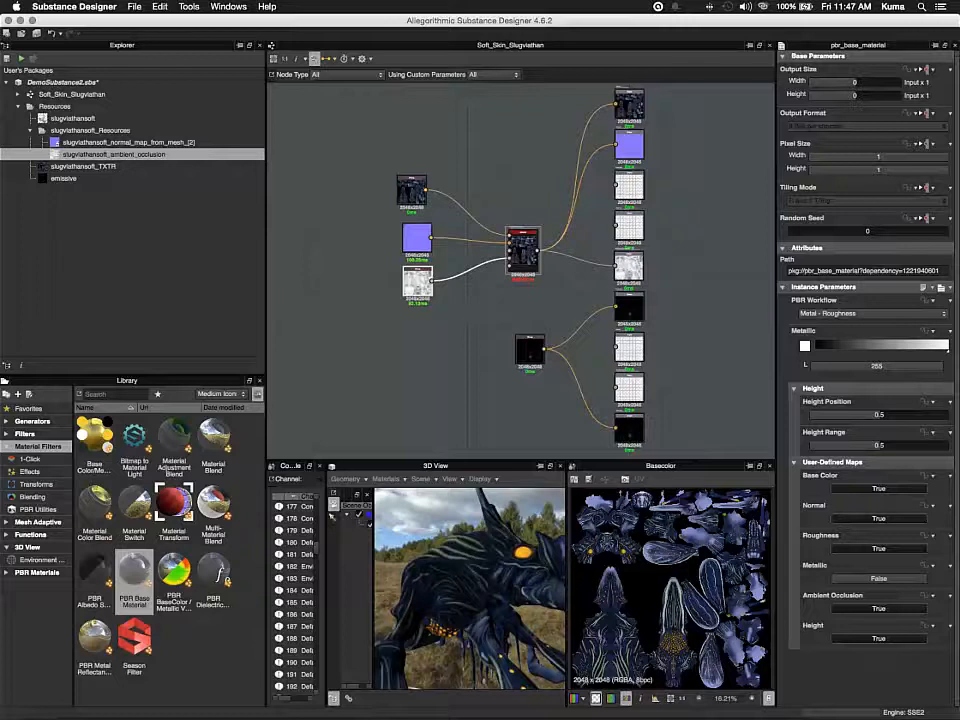
drag(417, 238, 416, 177)
click(411, 228)
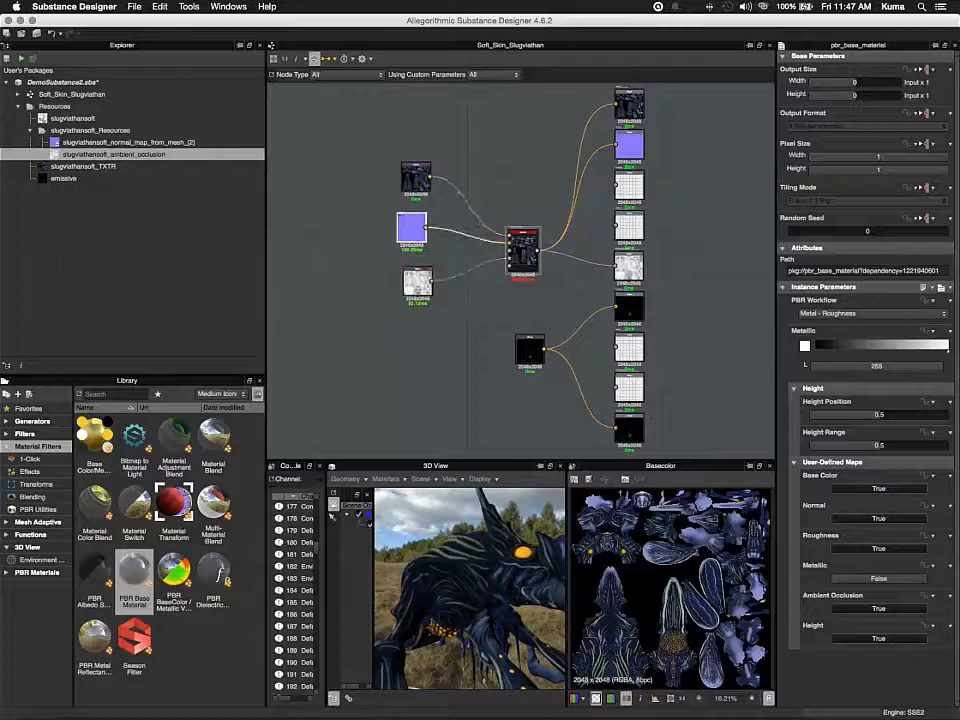
drag(411, 228, 416, 221)
drag(418, 282, 418, 265)
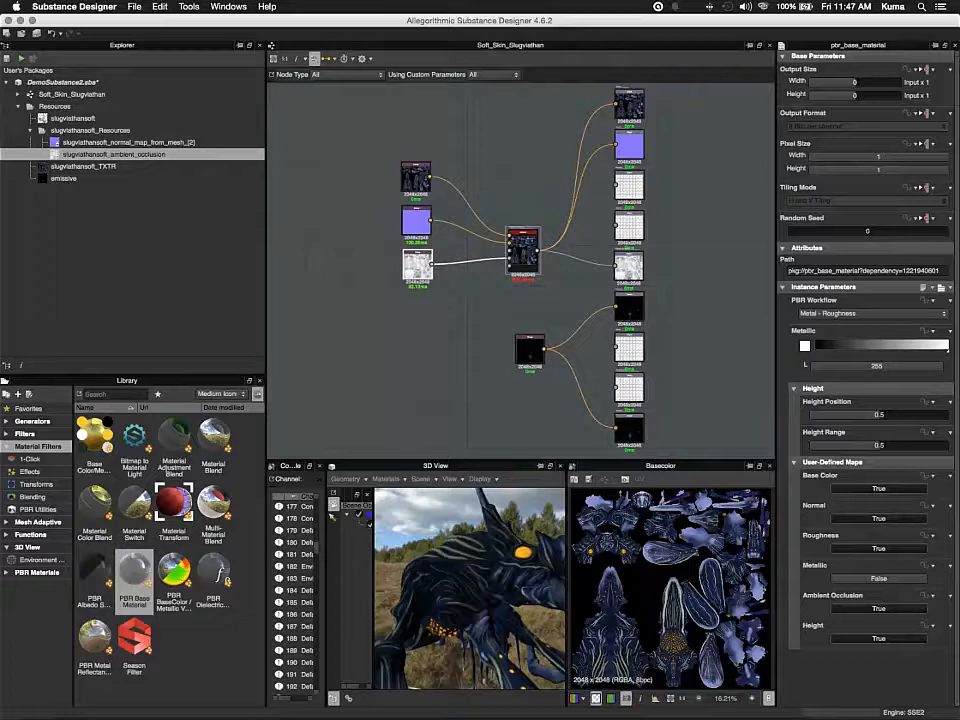
- Expand the PBR Base Material node, feed the ambient occlusion bitmap into its Roughness input, and link its Roughness result to the third output node
drag(470, 590, 420, 590)
drag(525, 574, 432, 622)
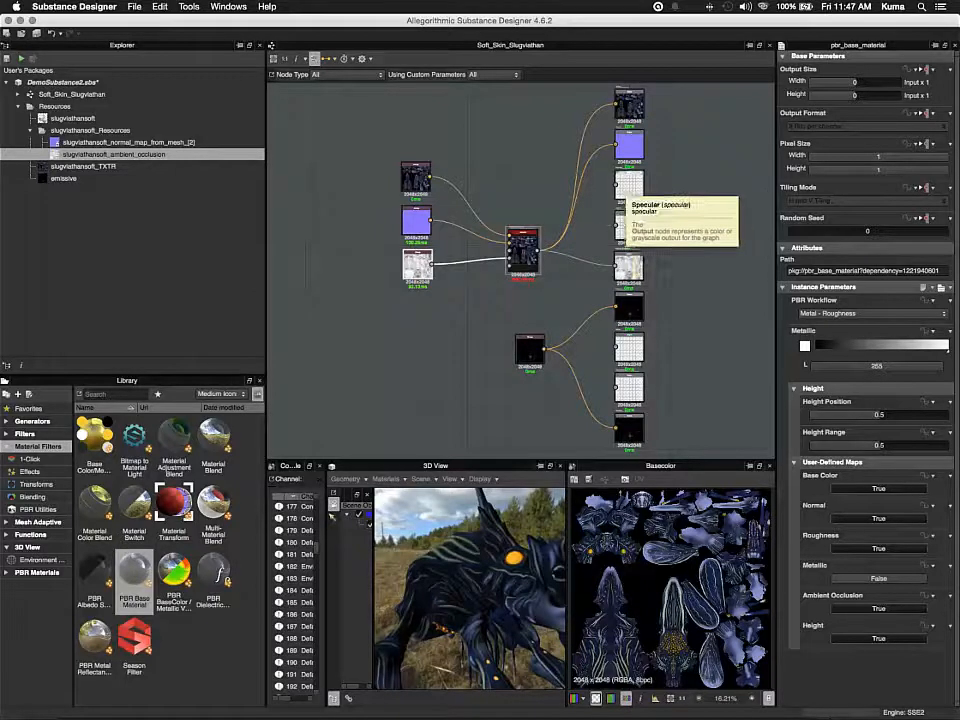
right_click(521, 250)
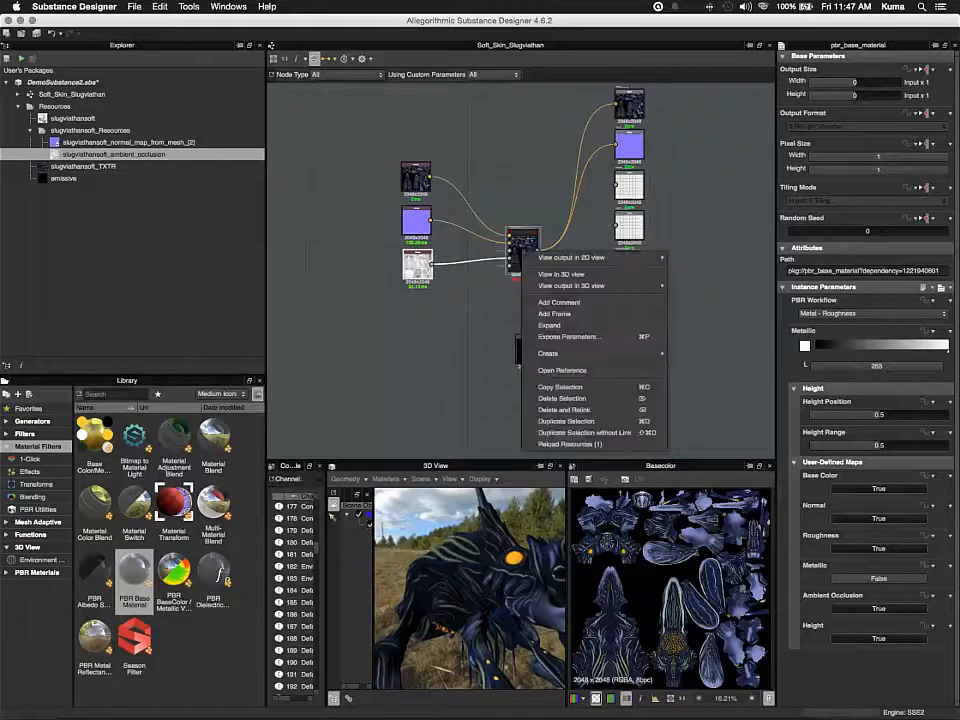
click(550, 325)
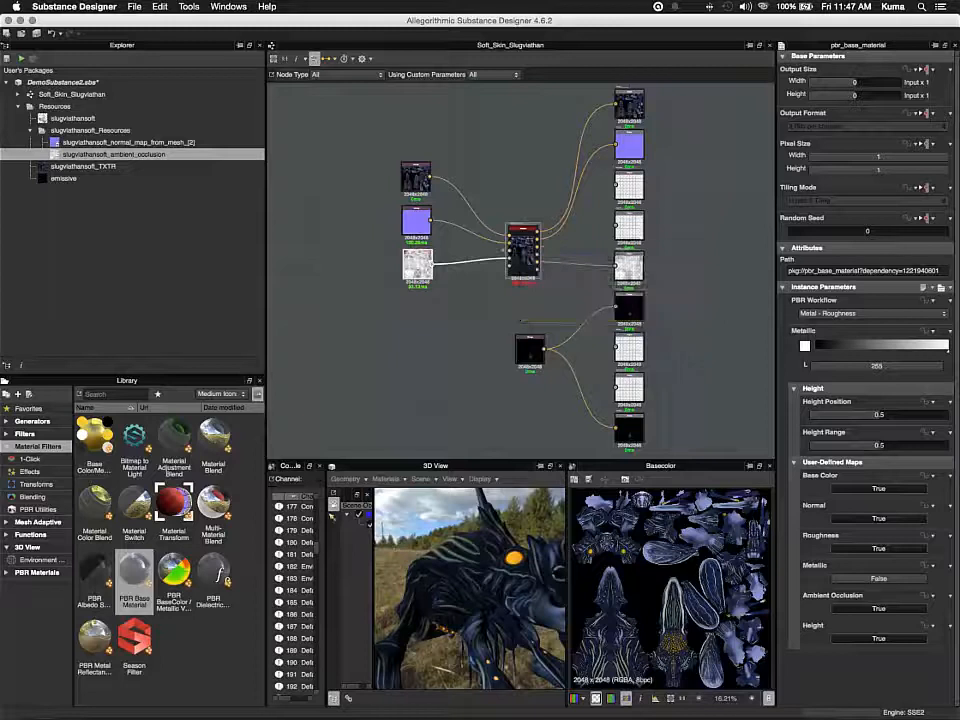
click(417, 264)
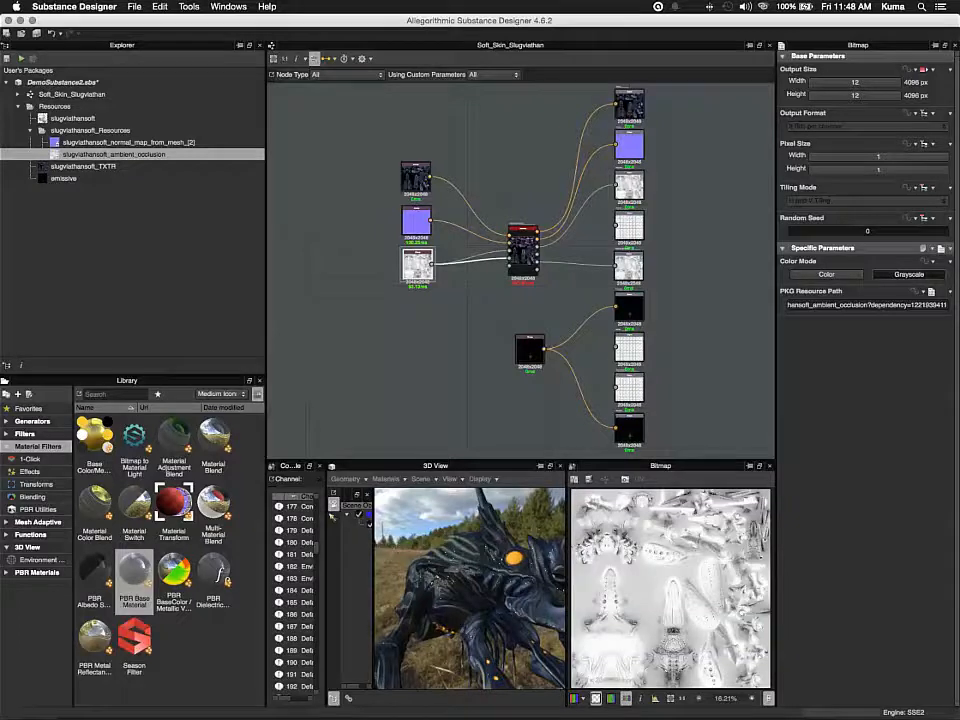
- Add a bitmap node from the octopus-skin-14582286 image file in the Desktop's substance work folder
drag(470, 560, 462, 620)
drag(407, 688, 505, 596)
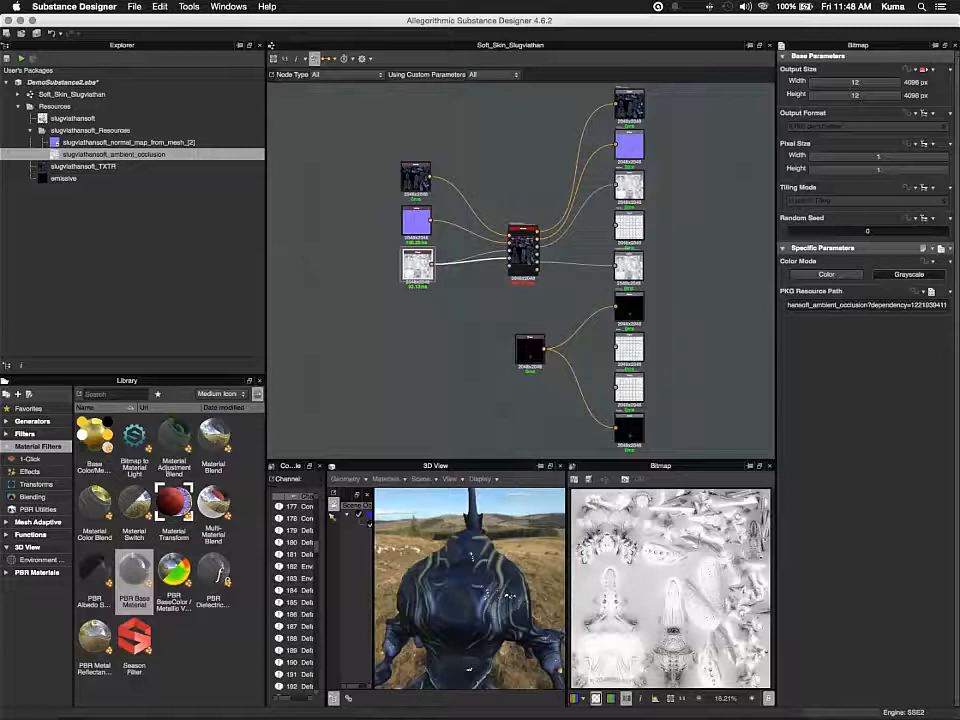
drag(509, 596, 418, 592)
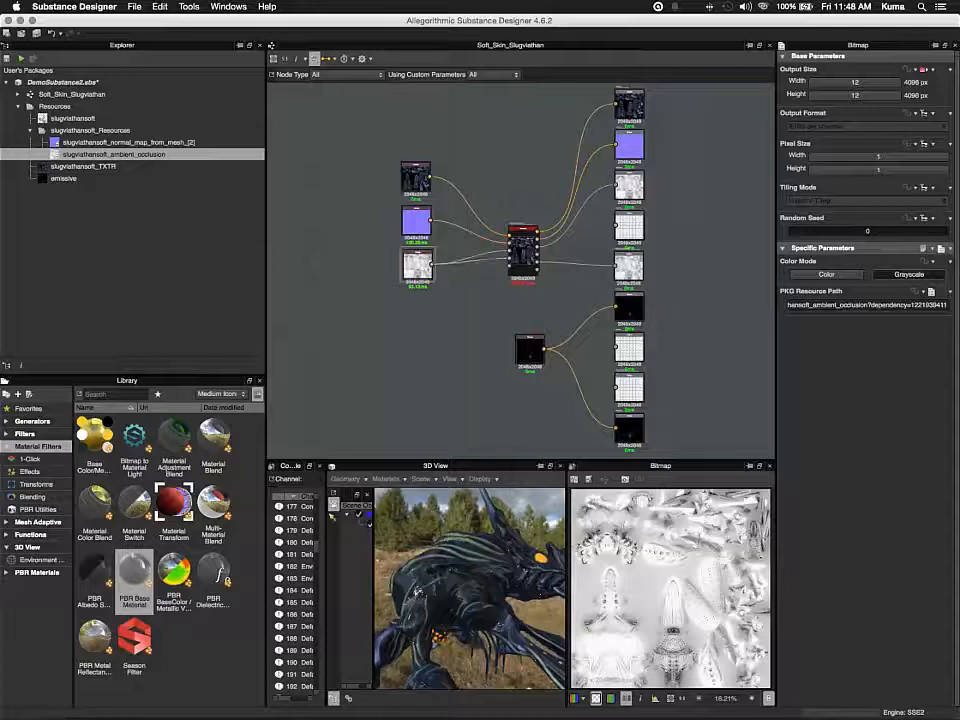
right_click(354, 324)
mouse_move(400, 330)
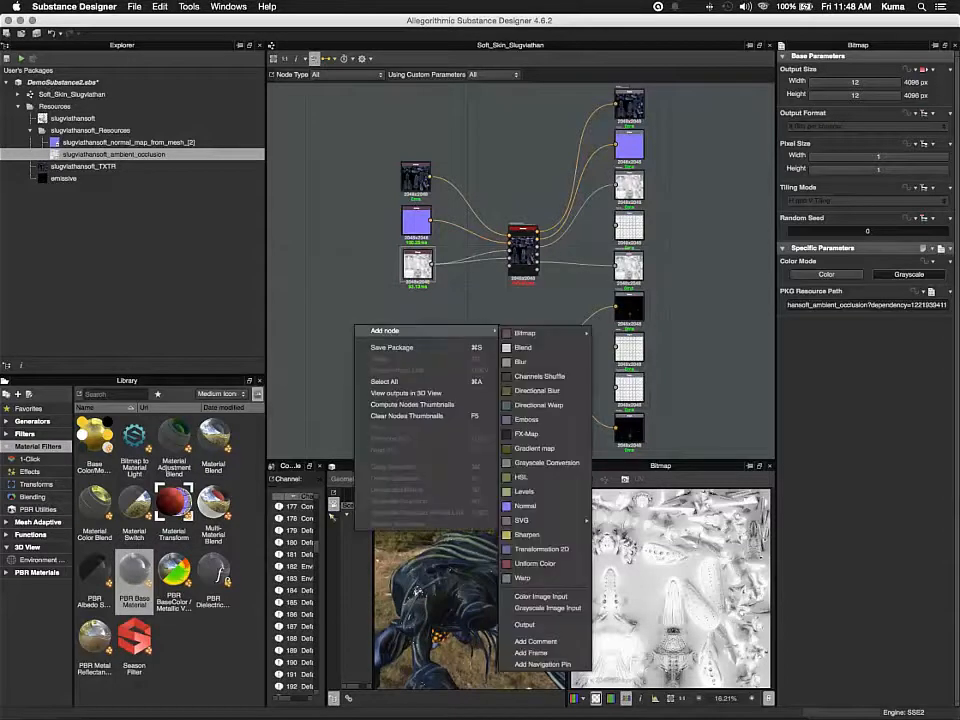
mouse_move(540, 333)
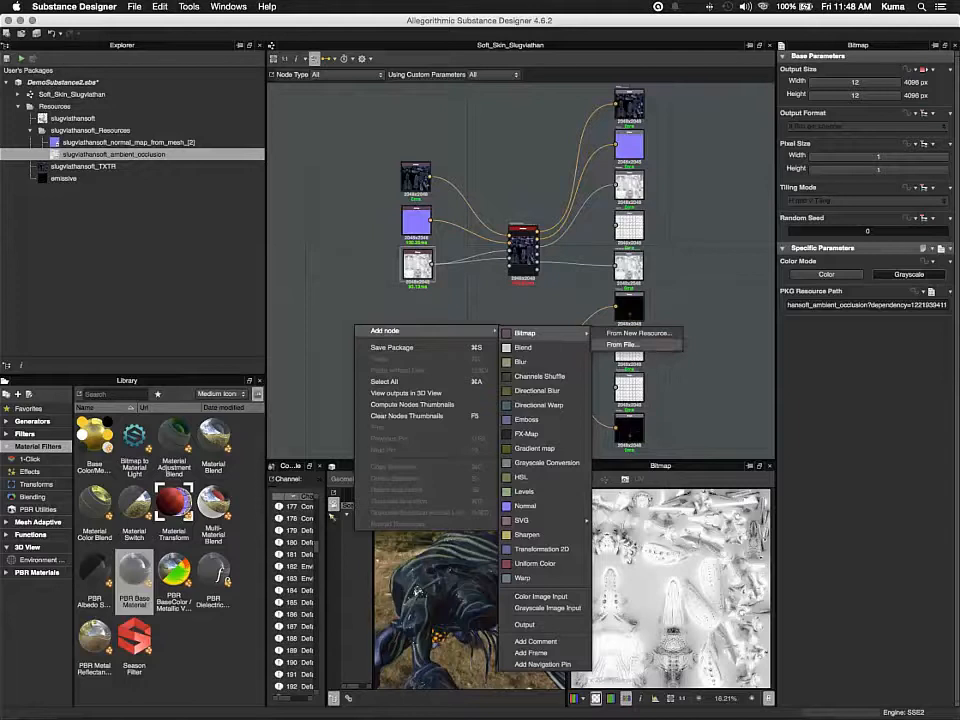
click(624, 344)
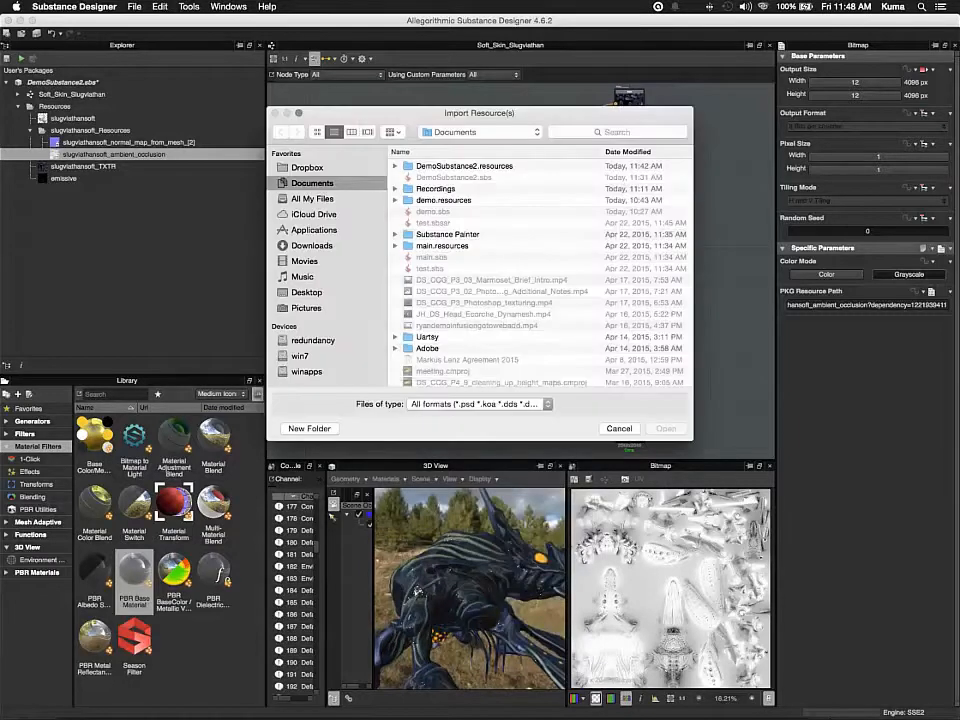
click(307, 292)
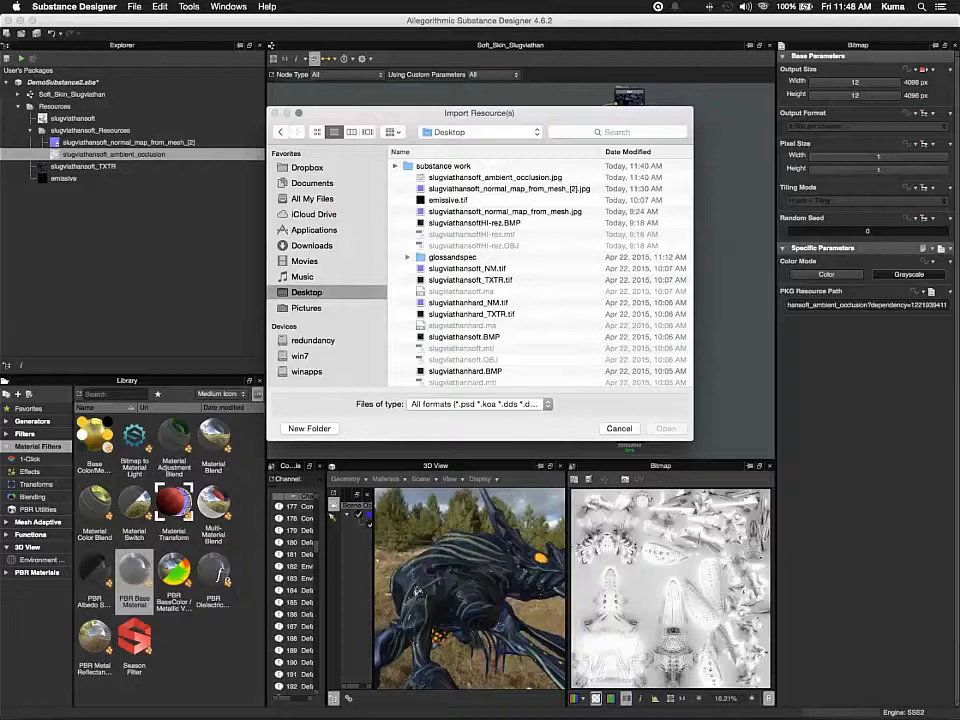
click(395, 166)
double_click(463, 177)
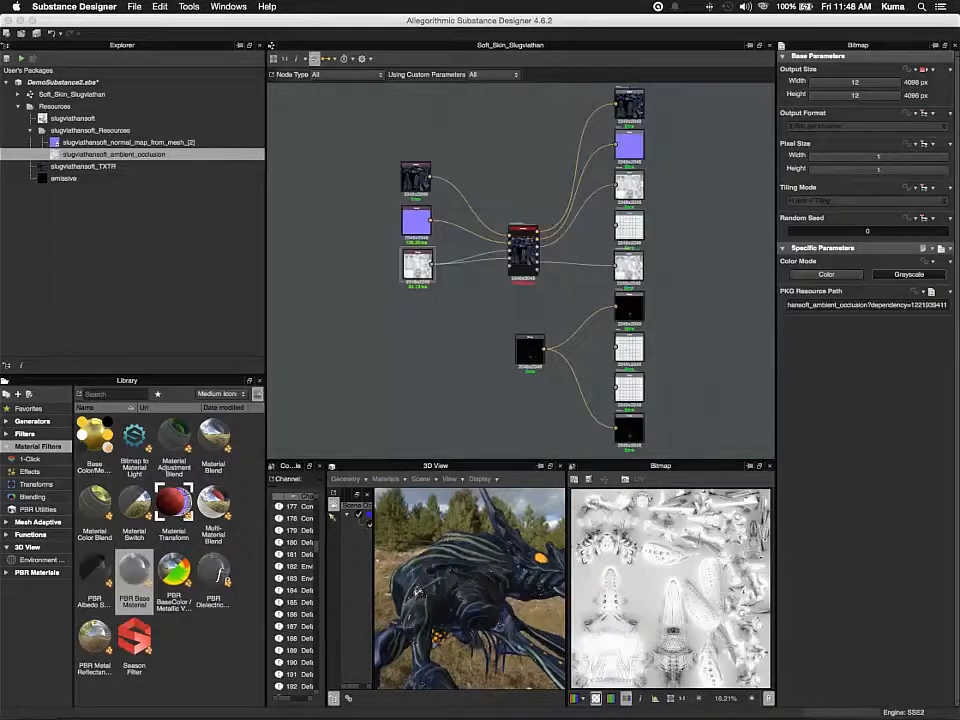
- Place the octopus skin bitmap between the normal and ambient occlusion bitmaps and link it to the Roughness input, replacing the ambient occlusion link
drag(353, 323, 412, 344)
drag(417, 265, 411, 290)
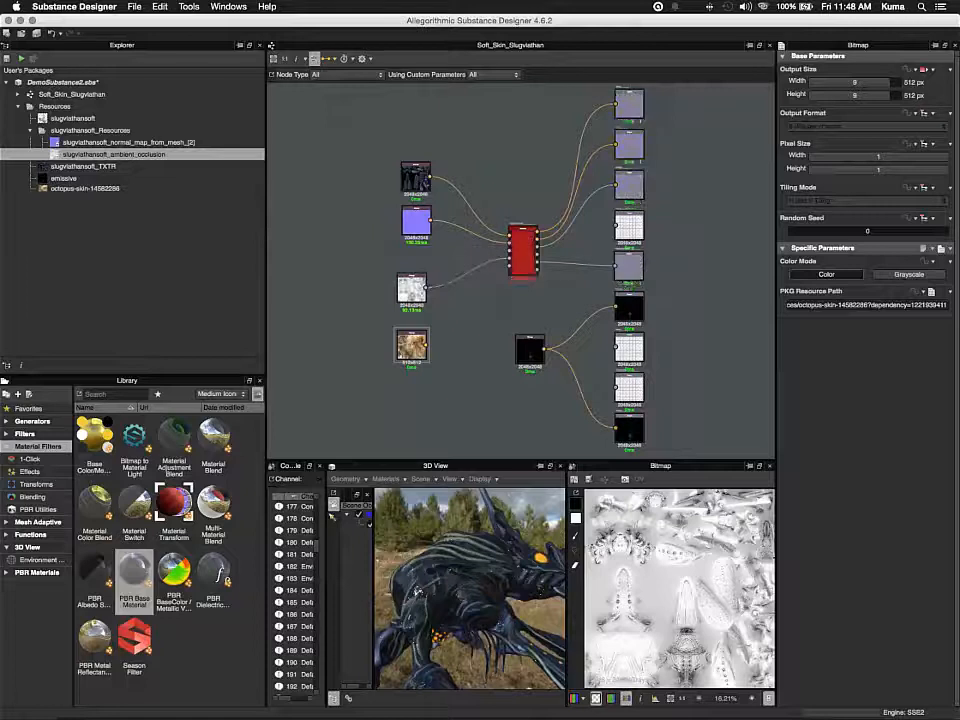
drag(411, 288, 411, 300)
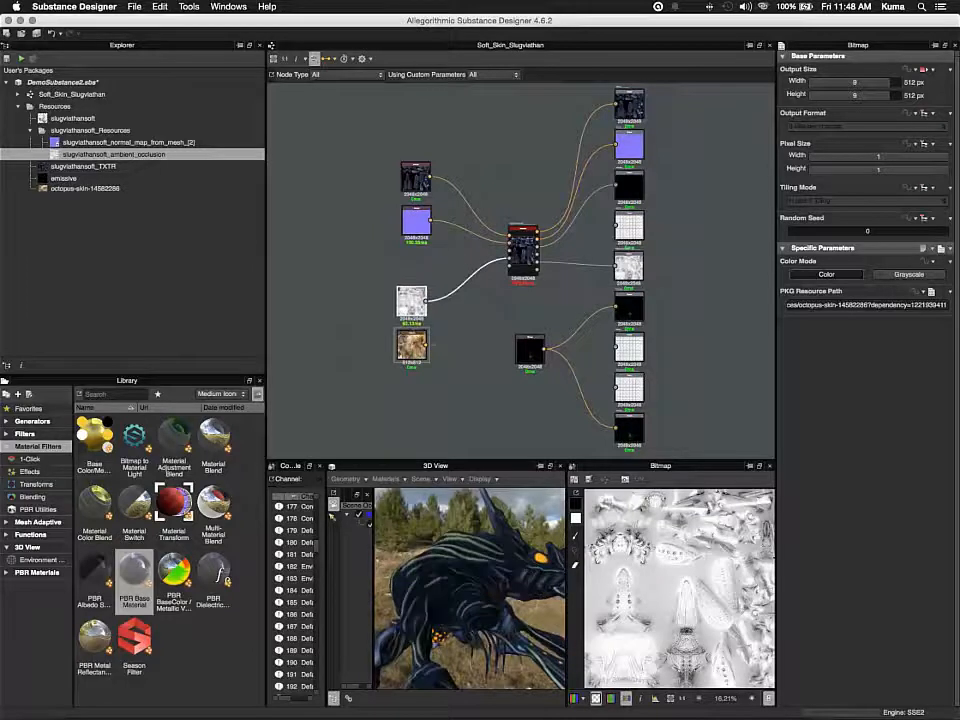
drag(411, 345, 418, 304)
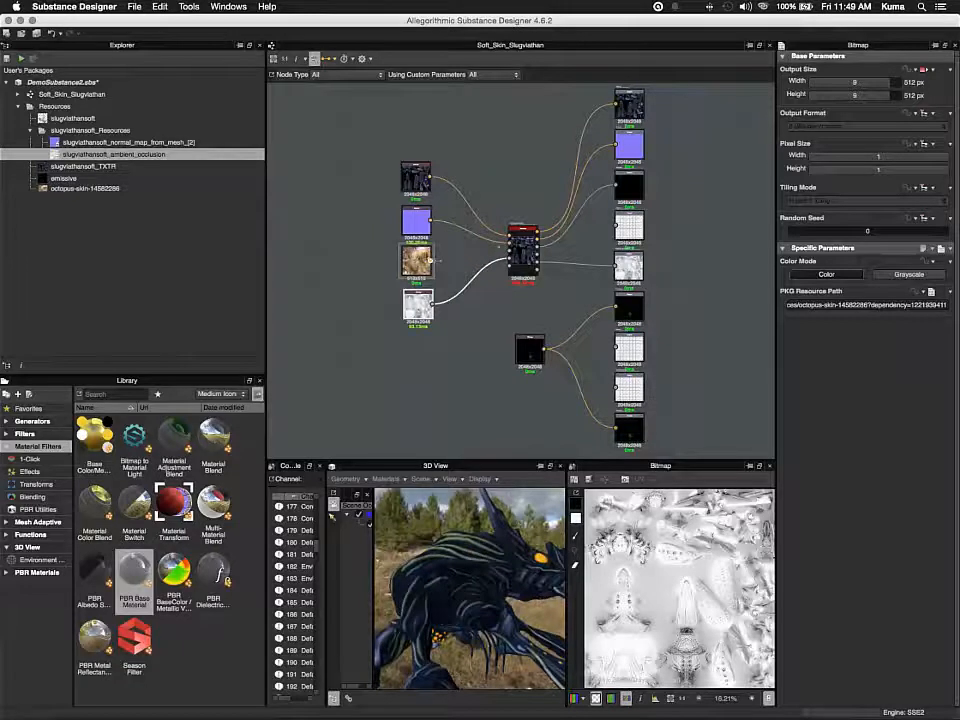
drag(431, 261, 509, 251)
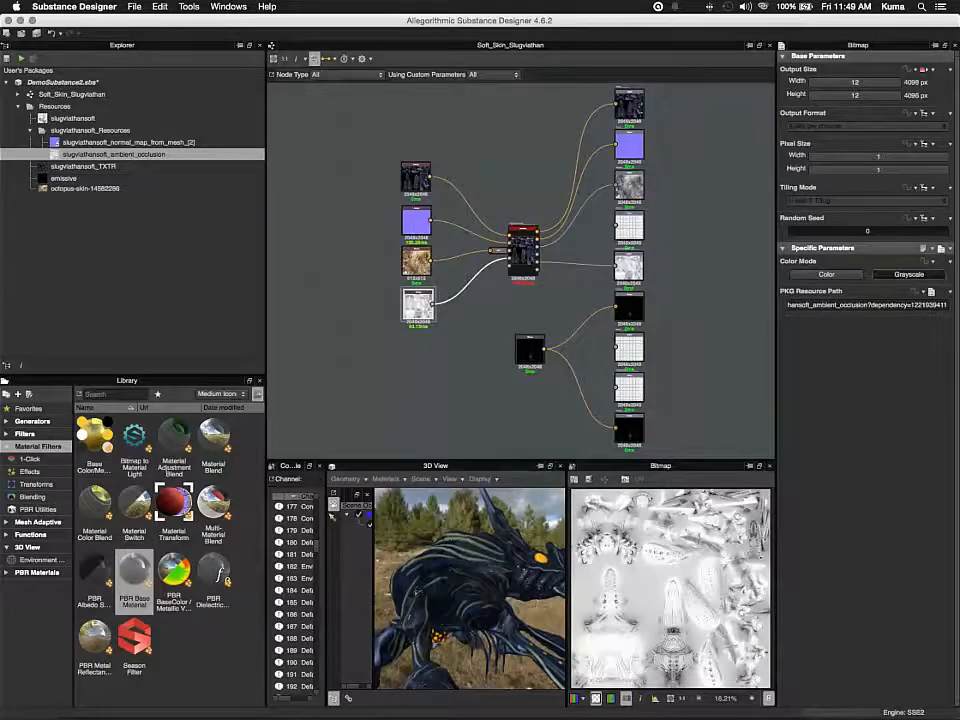
- Enlarge the 3D view and examine the creature's skin close up from several angles
drag(418, 592, 451, 640)
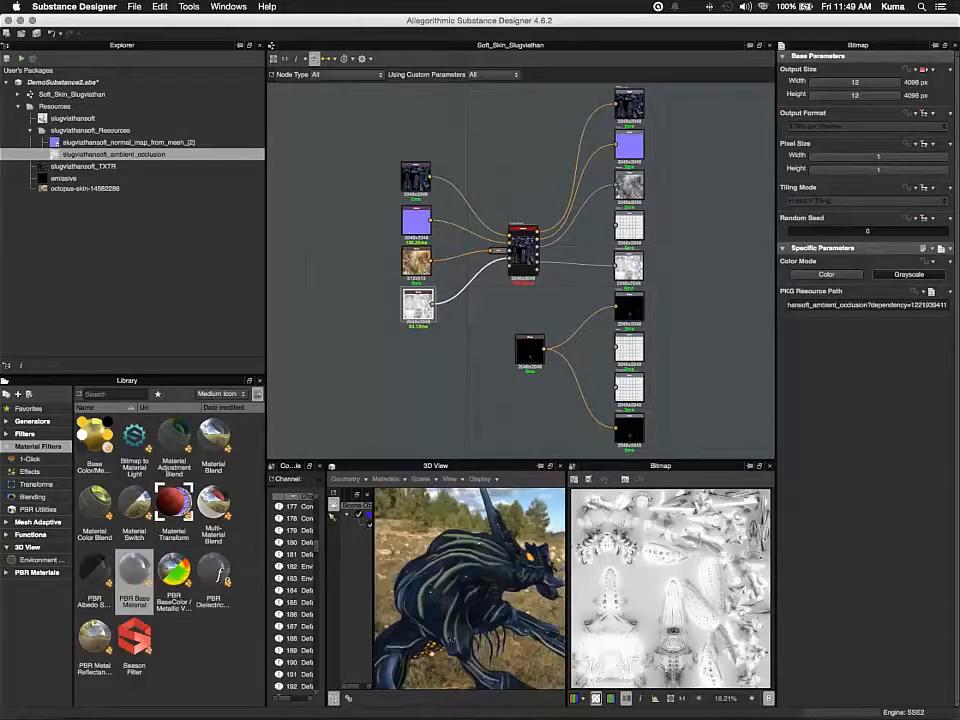
drag(450, 460, 450, 164)
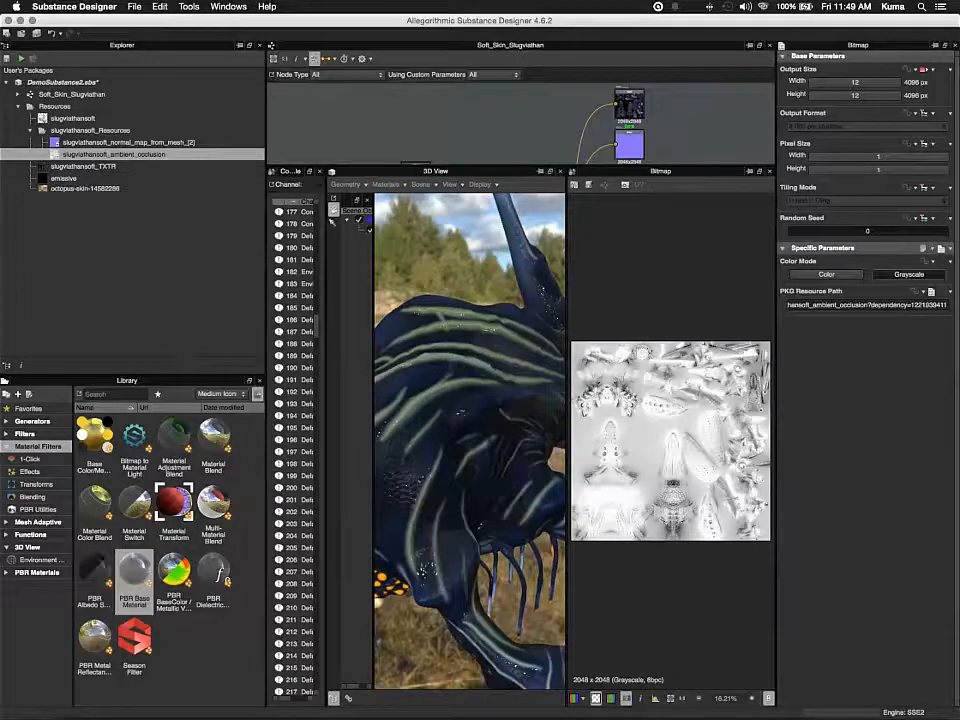
drag(530, 410, 635, 348)
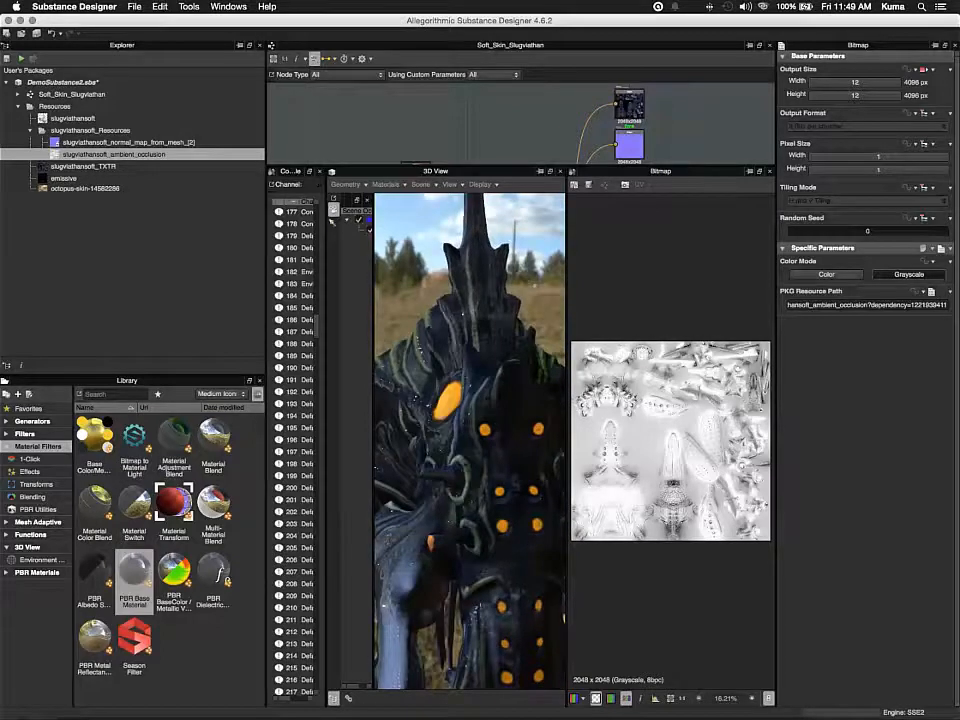
drag(530, 290, 412, 378)
drag(415, 426, 446, 330)
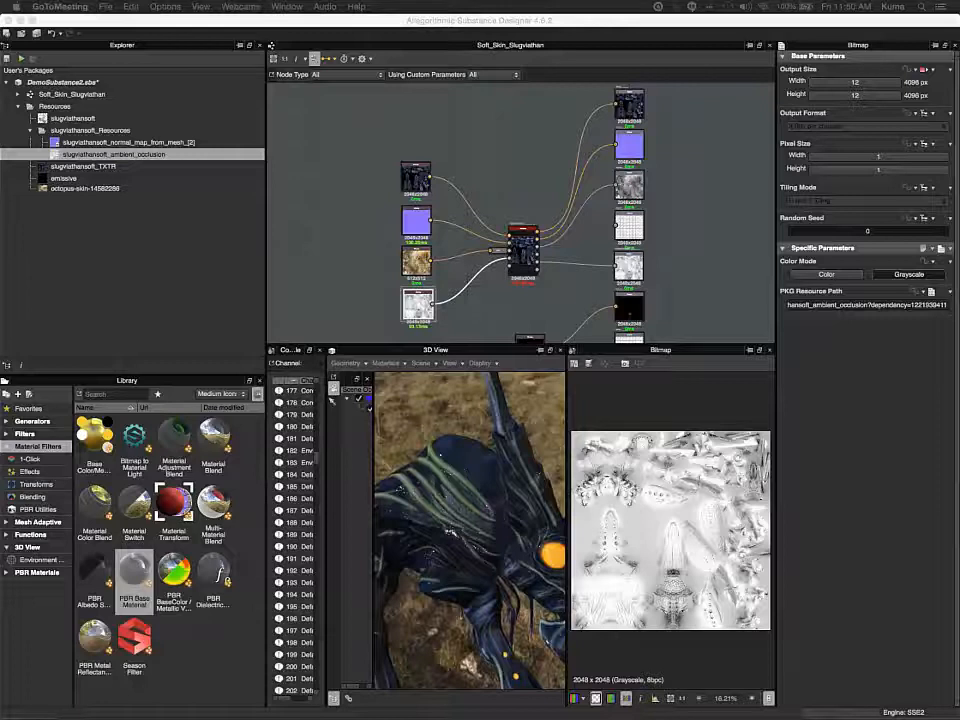
- Realign the octopus skin bitmap within the column of source bitmaps, between the normal and ambient occlusion maps
click(416, 262)
mouse_move(416, 262)
mouse_down()
mouse_move(432, 262)
mouse_move(422, 265)
mouse_up()
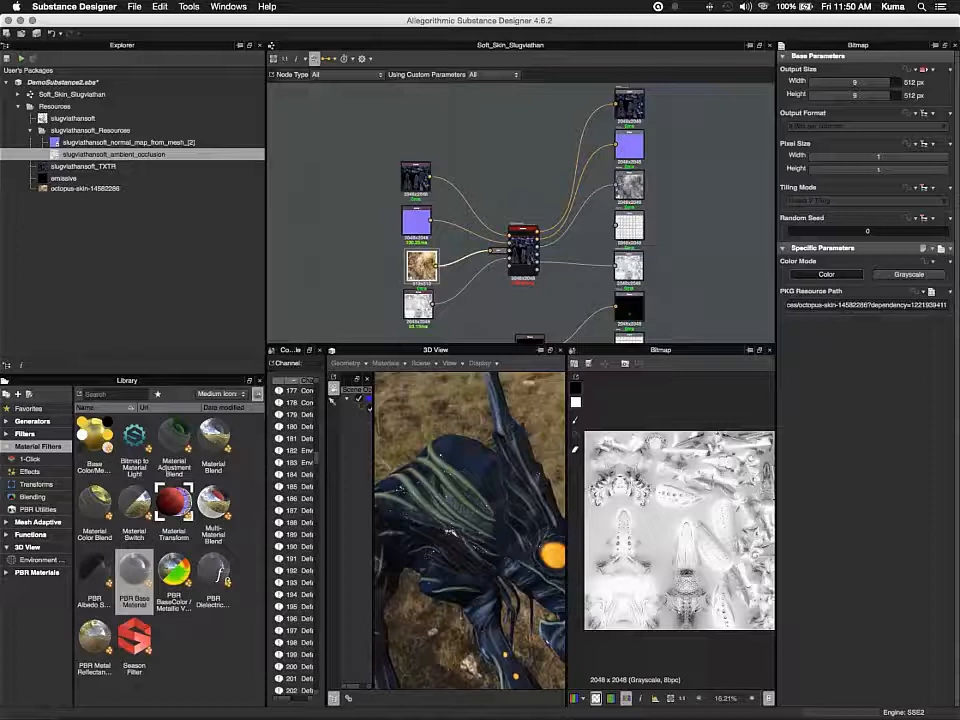
key(ctrl+z)
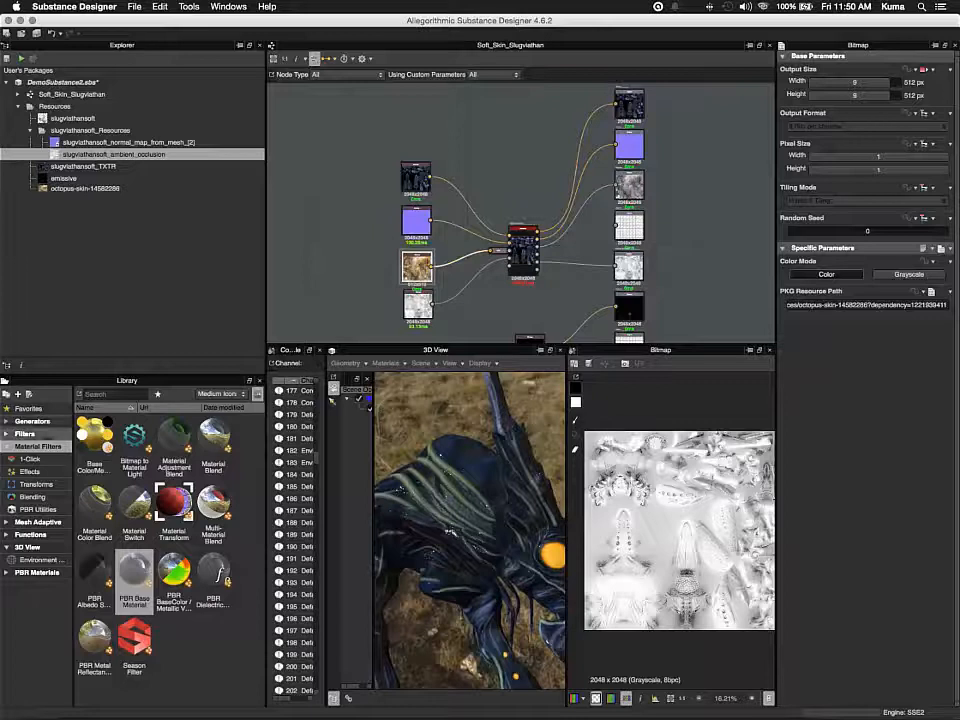
- Browse the library's generators and add a Clouds 2 node to the graph beside the octopus skin bitmap
click(7, 434)
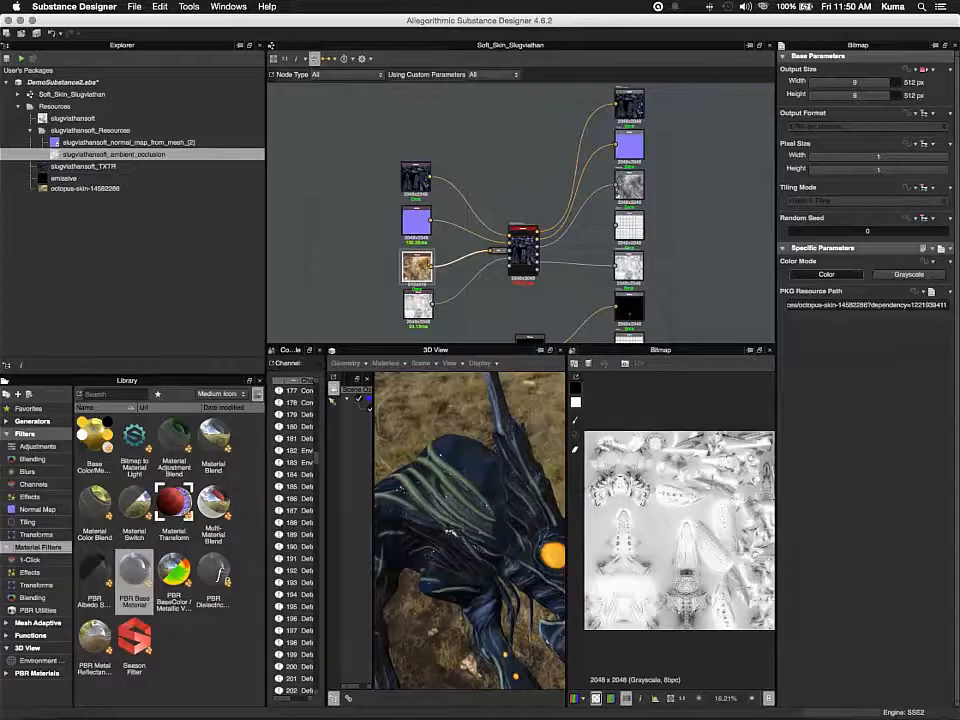
click(7, 434)
click(7, 421)
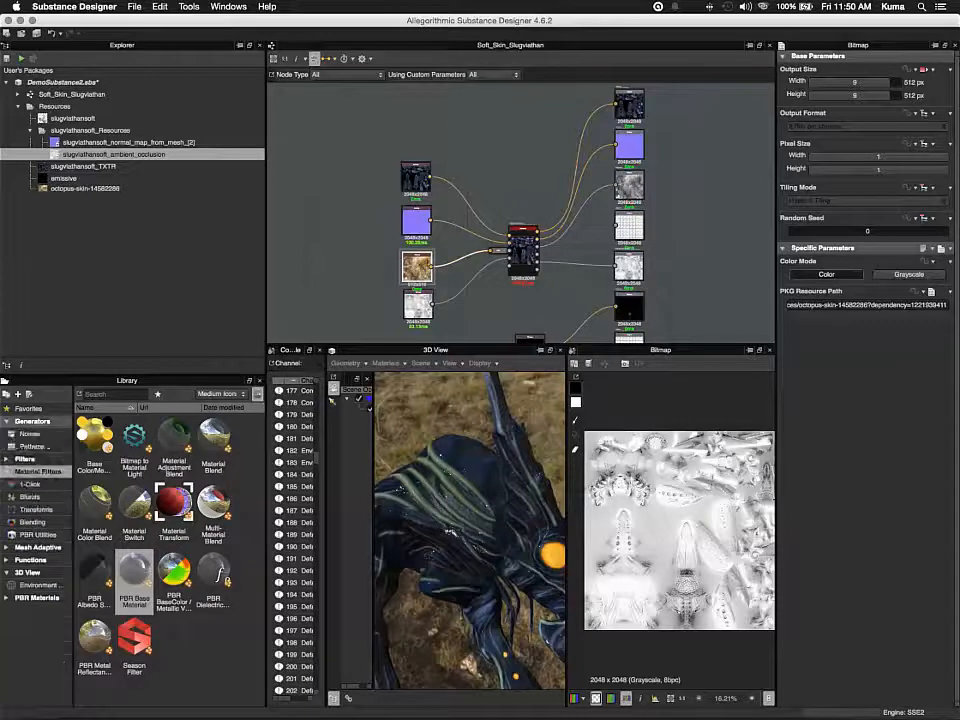
click(32, 421)
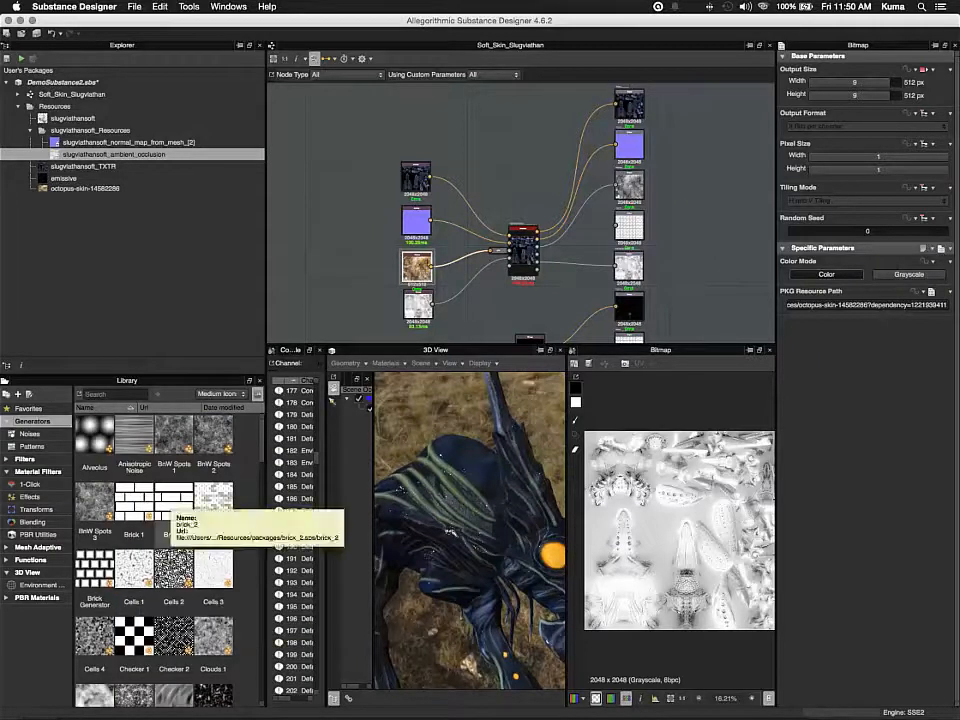
scroll(174, 590, down, 4)
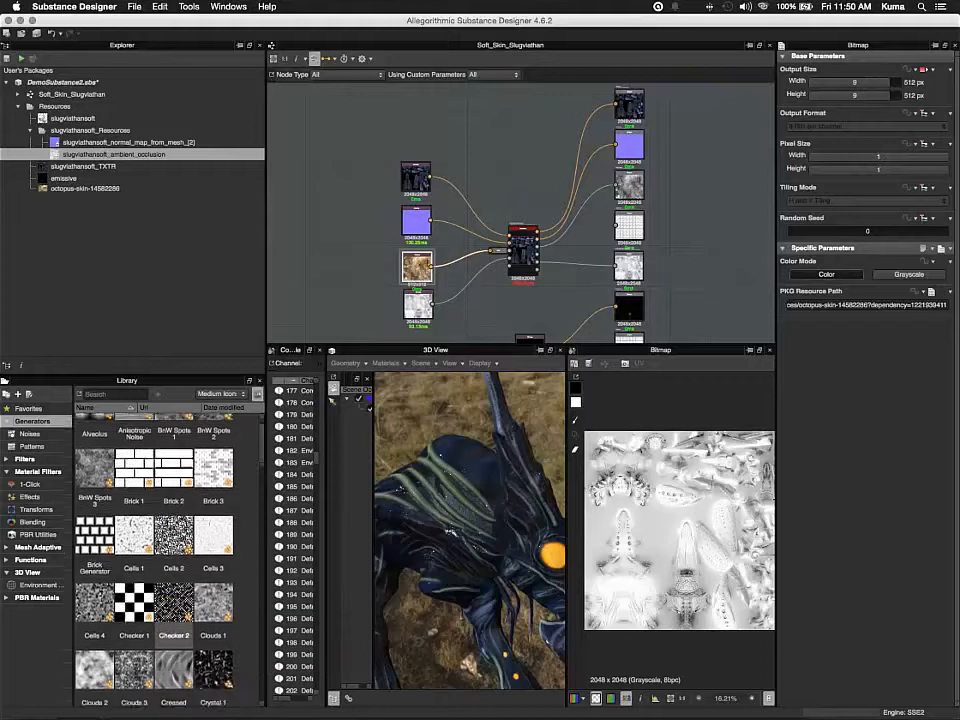
scroll(174, 590, up, 2)
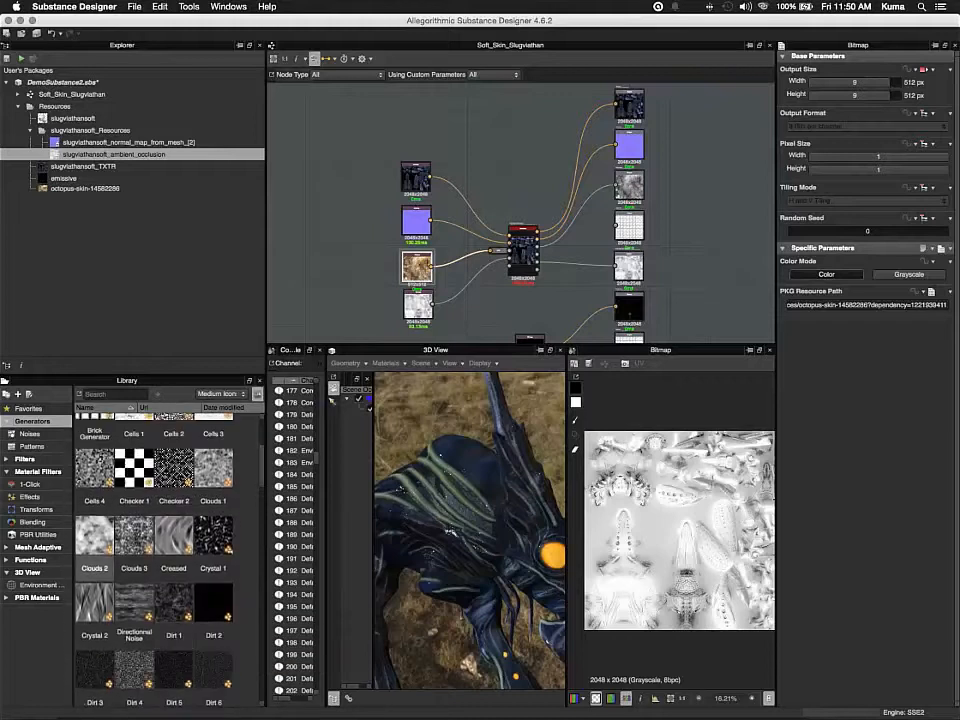
drag(95, 534, 347, 279)
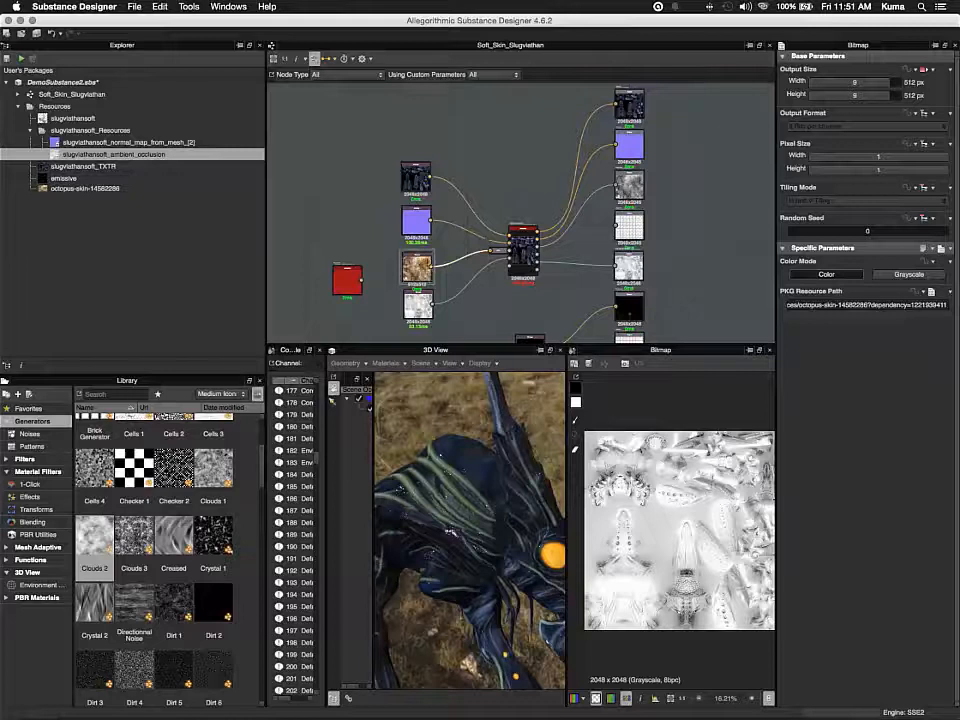
- Remove the octopus skin bitmap's roughness link with its grayscale conversion node, and link Clouds 2 to the Roughness input
key(Delete)
click(498, 251)
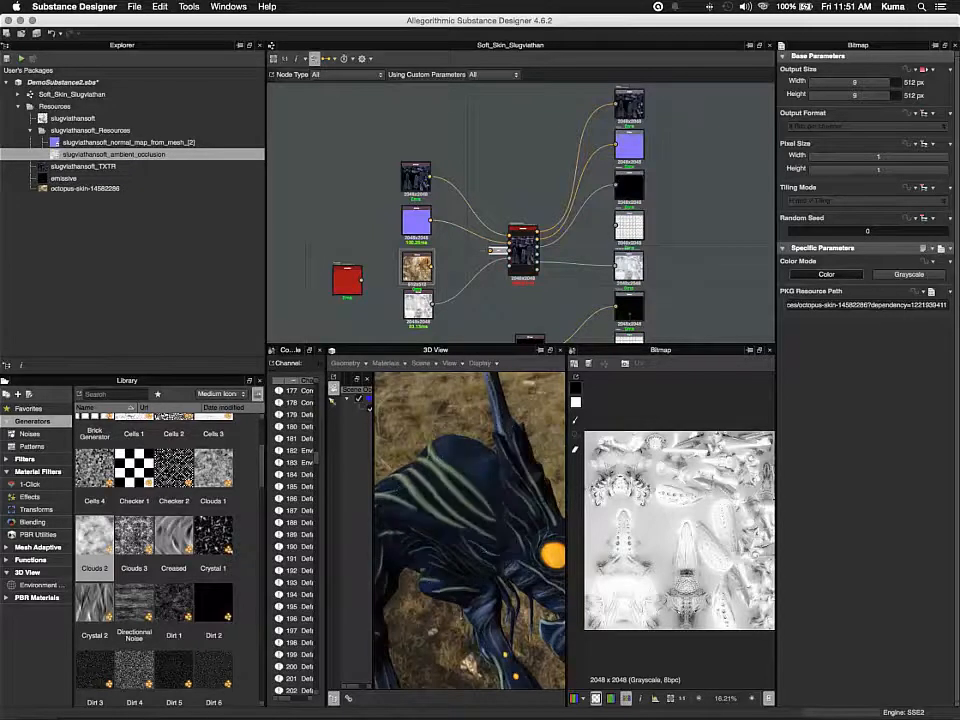
key(Delete)
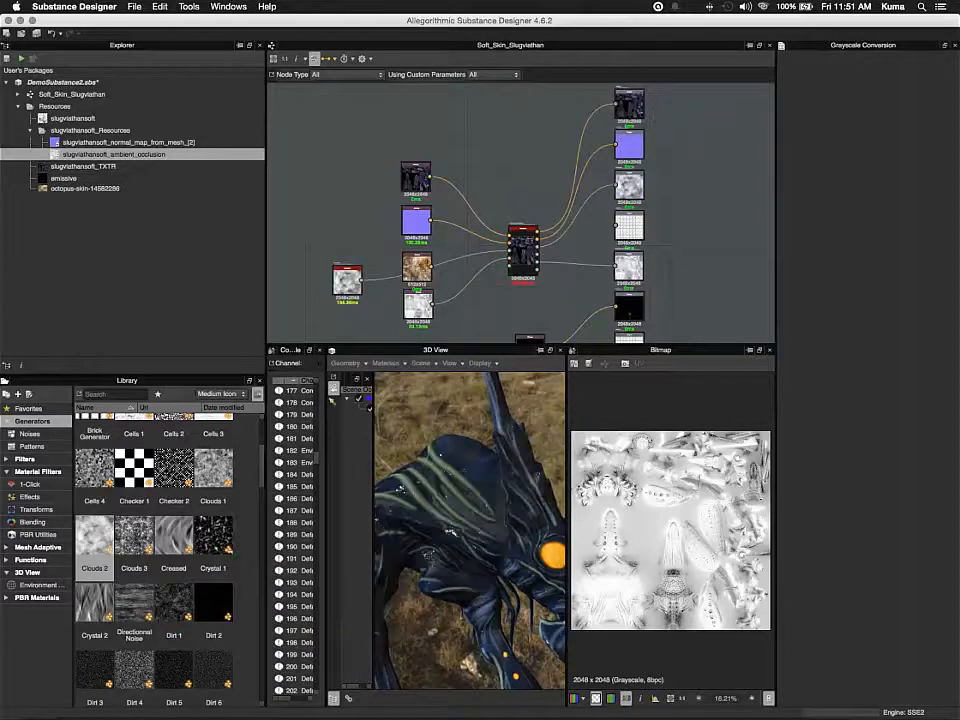
- Examine the clouds roughness on the creature's skin close up and delete the Clouds 2 node
drag(455, 525, 470, 600)
drag(425, 515, 459, 461)
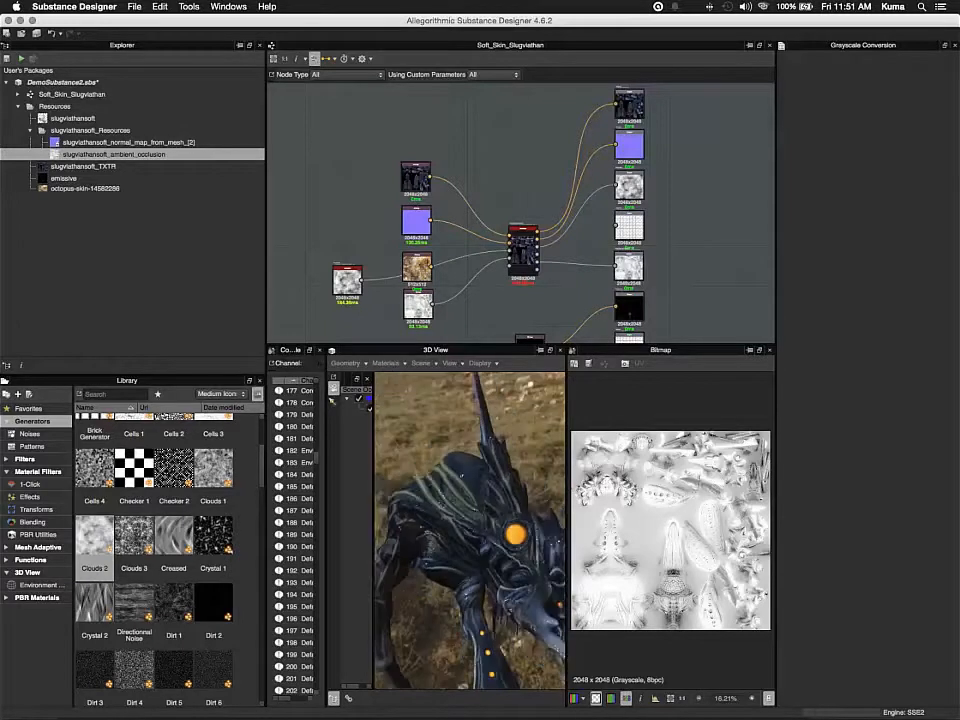
scroll(459, 461, up, 3)
drag(459, 480, 490, 490)
click(347, 281)
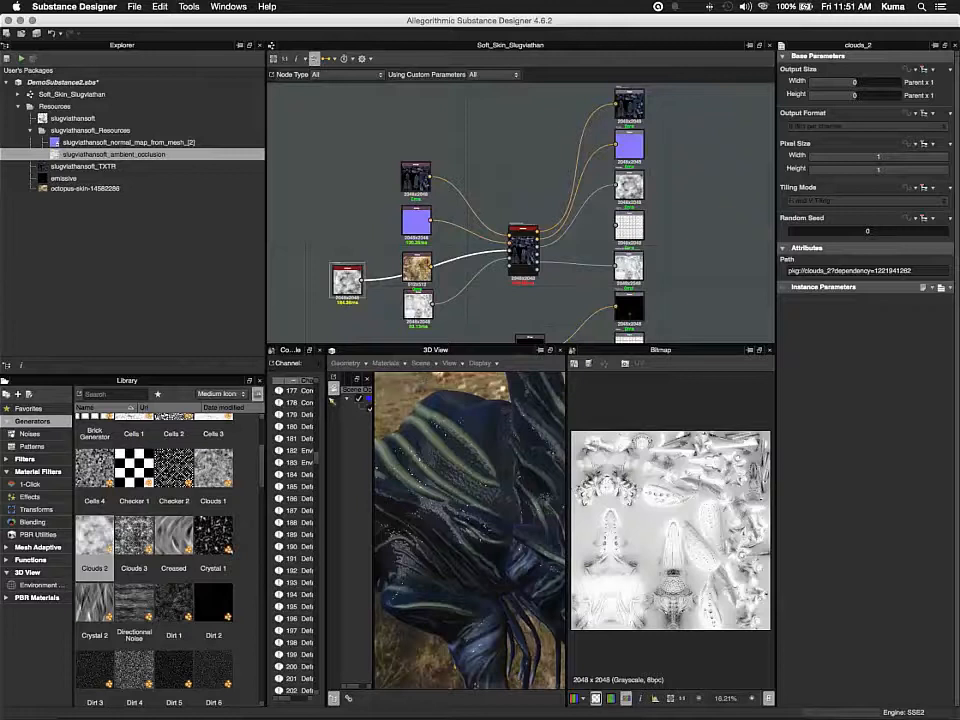
key(Delete)
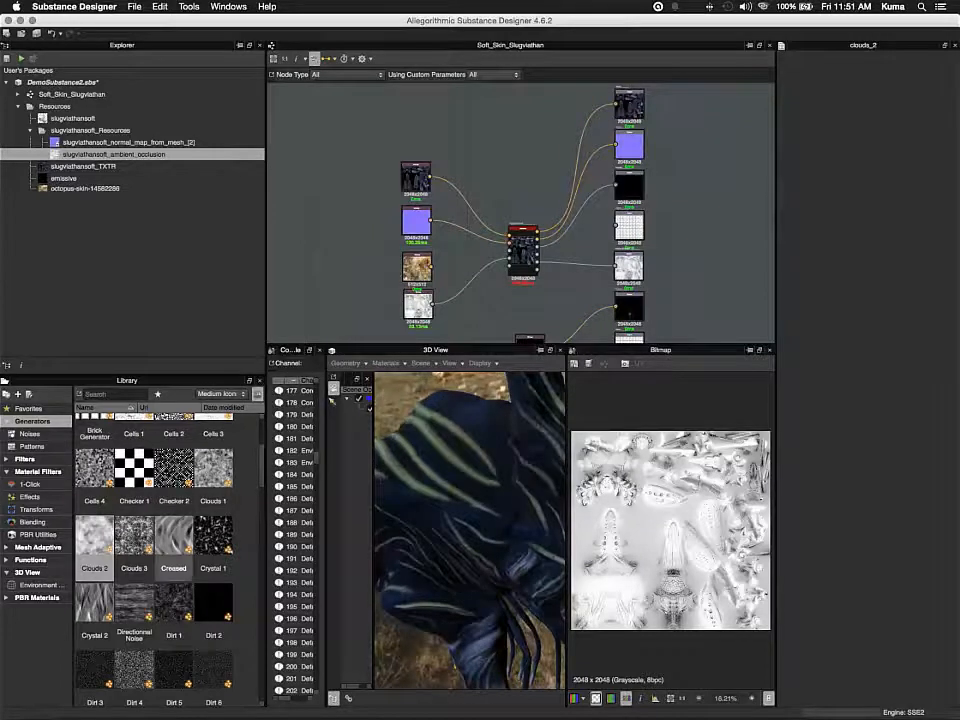
- Try a Crystal 1 generator as the Roughness input, check it on the creature's skin, and delete the node
scroll(180, 550, down, 3)
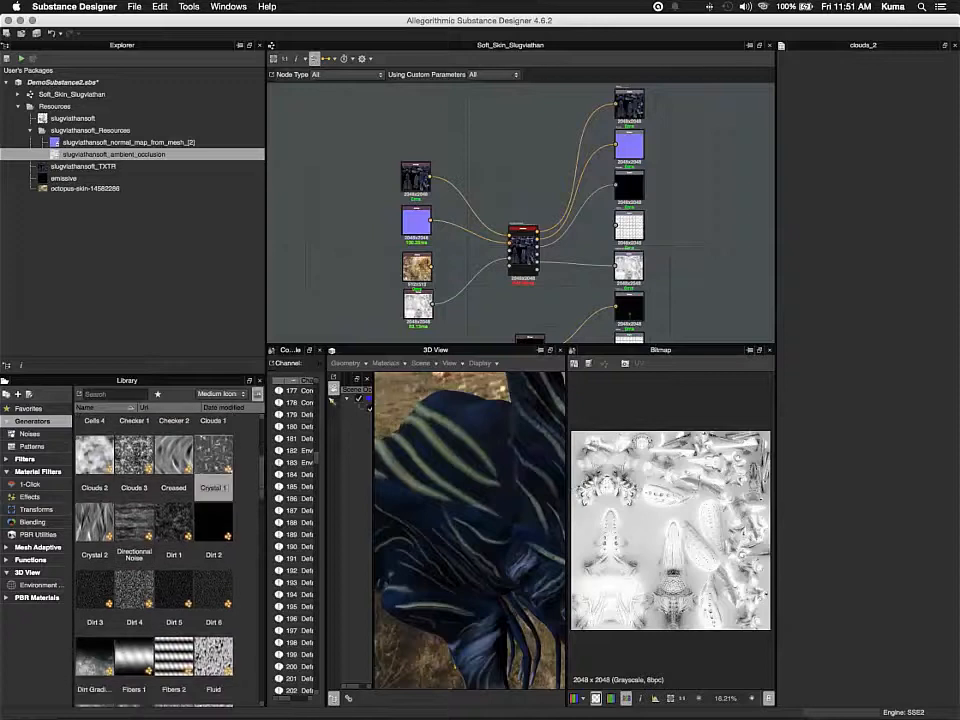
drag(213, 460, 347, 288)
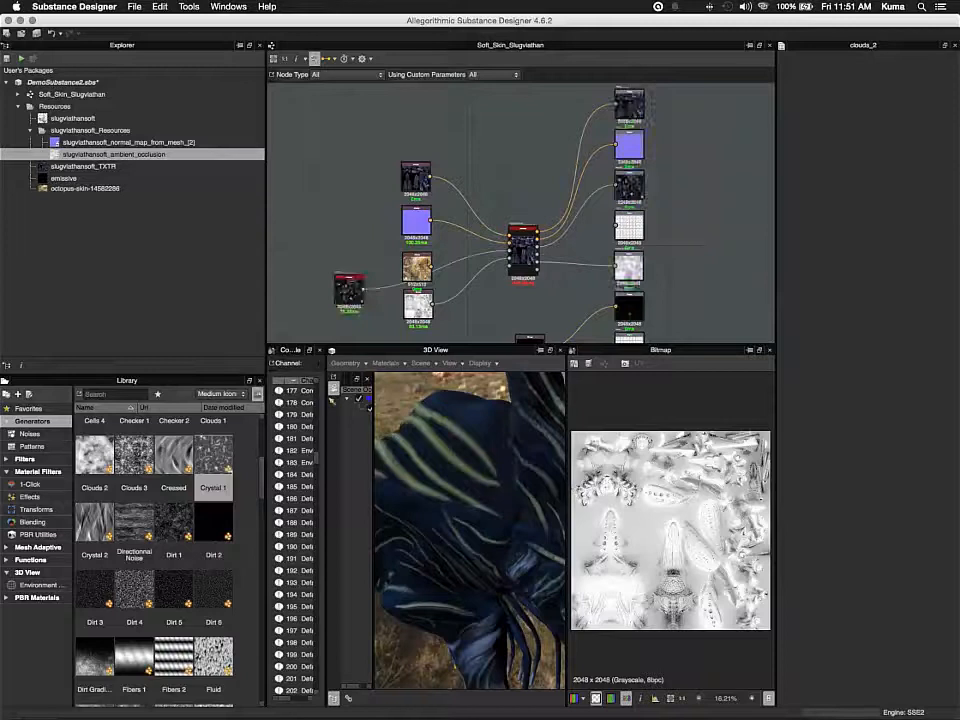
drag(430, 520, 500, 535)
drag(349, 290, 331, 243)
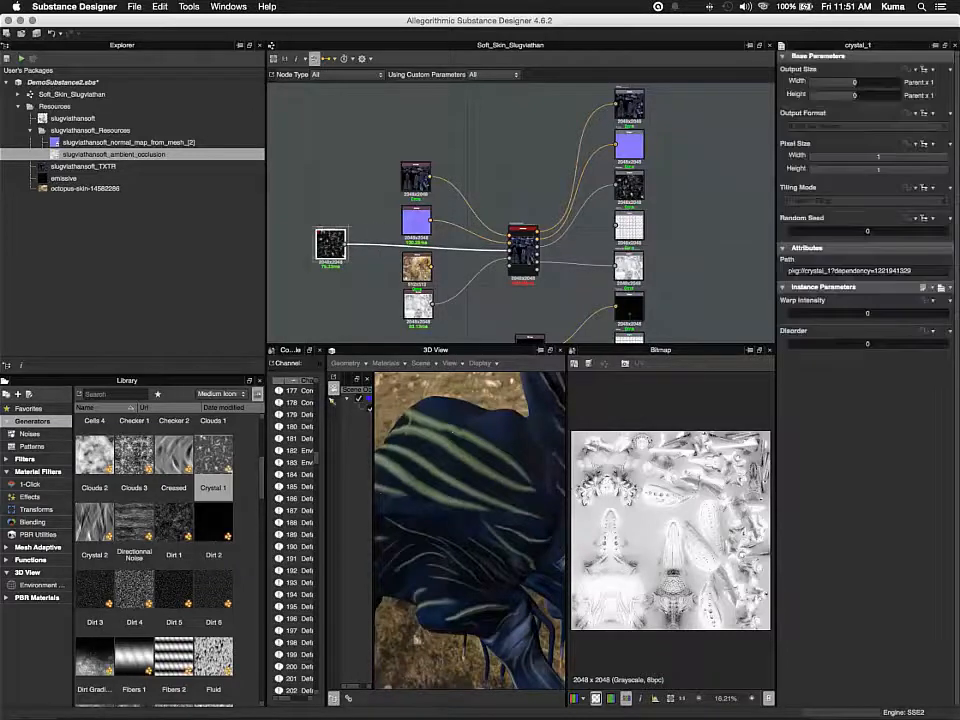
key(Delete)
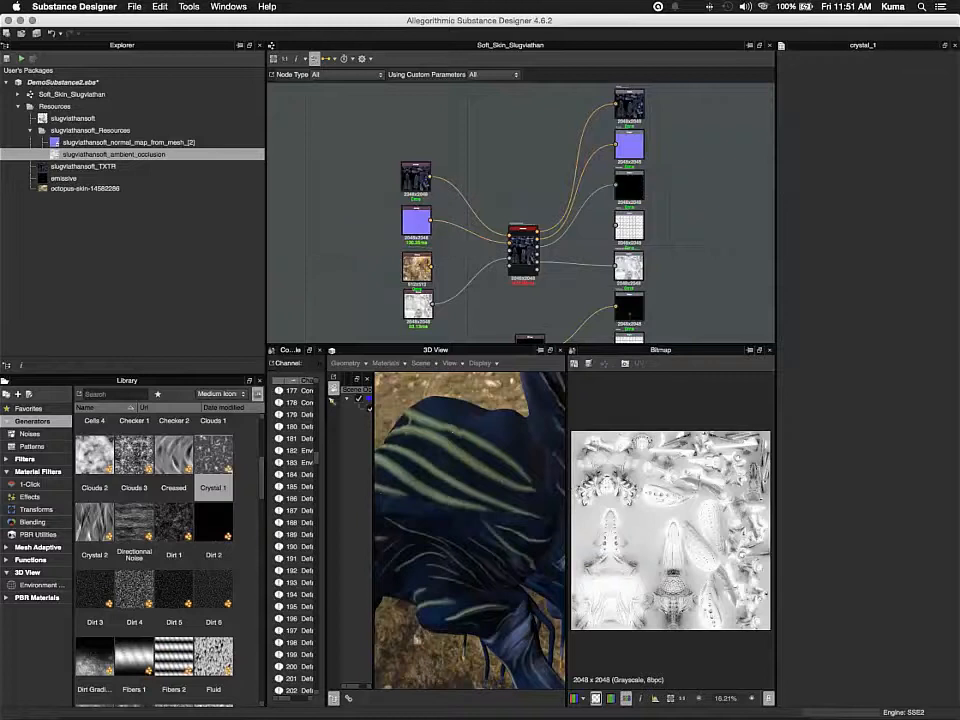
- Move the color, normal and octopus skin bitmaps higher in the graph and link the octopus skin to the Roughness input
drag(416, 177, 417, 119)
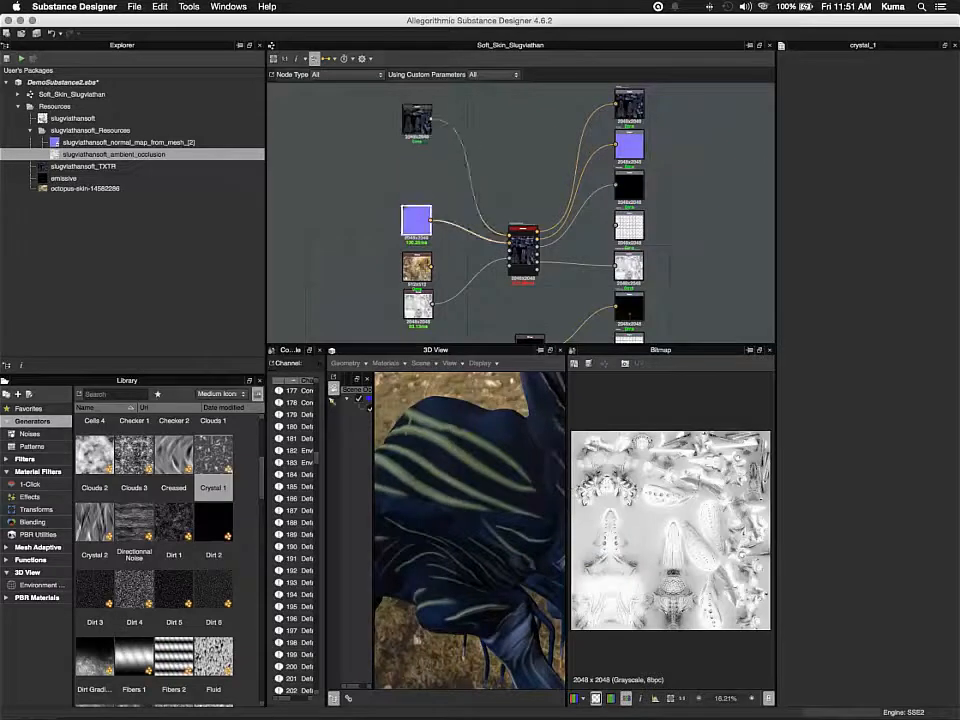
drag(416, 220, 418, 160)
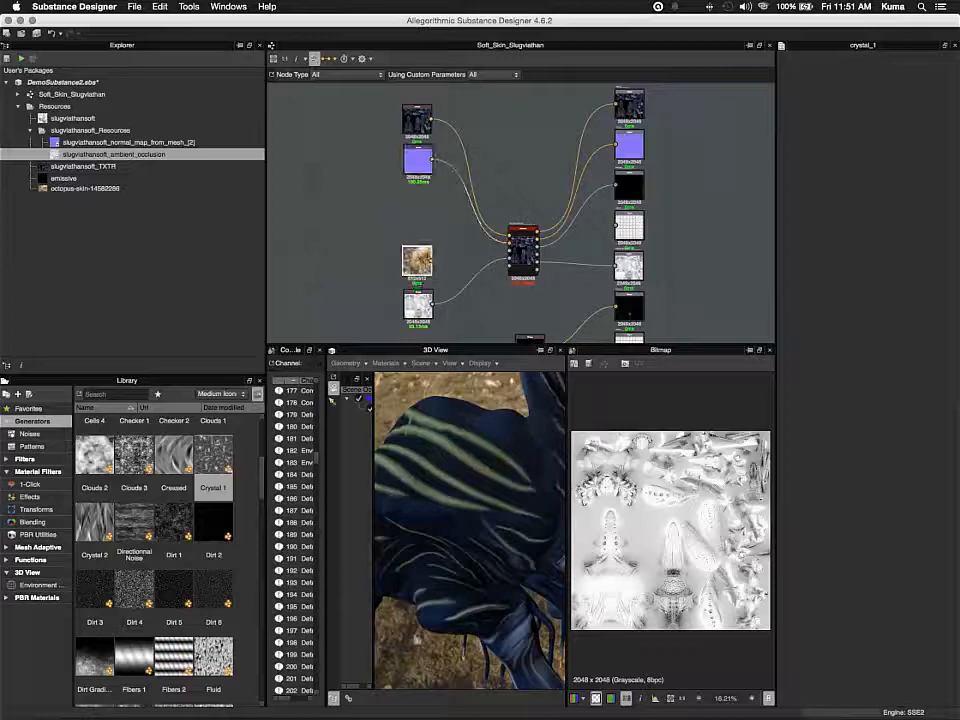
drag(417, 260, 421, 209)
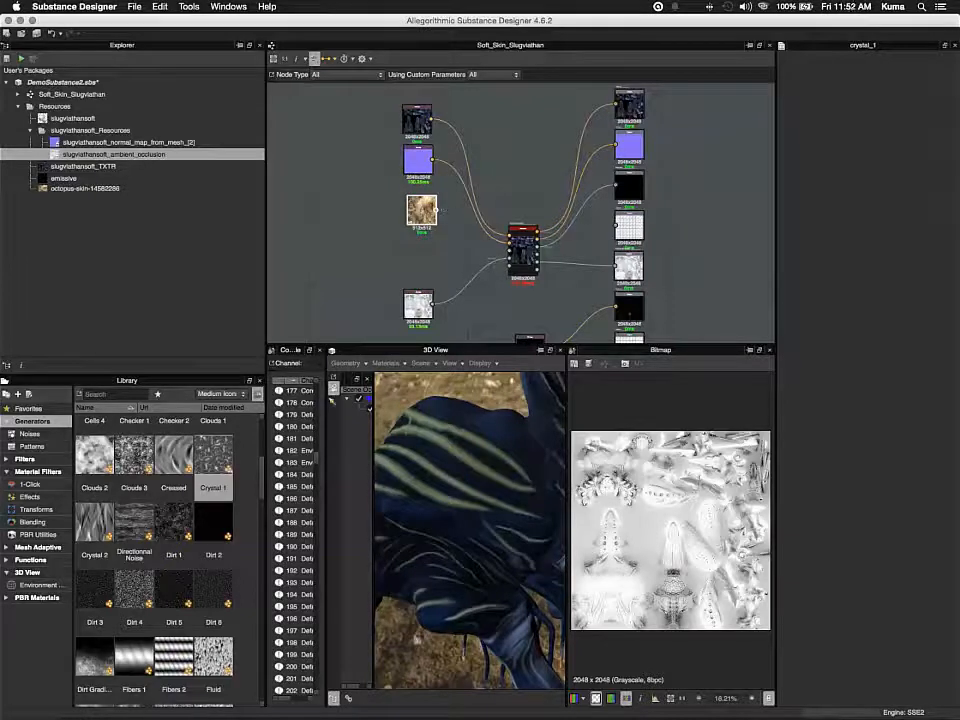
drag(436, 210, 509, 250)
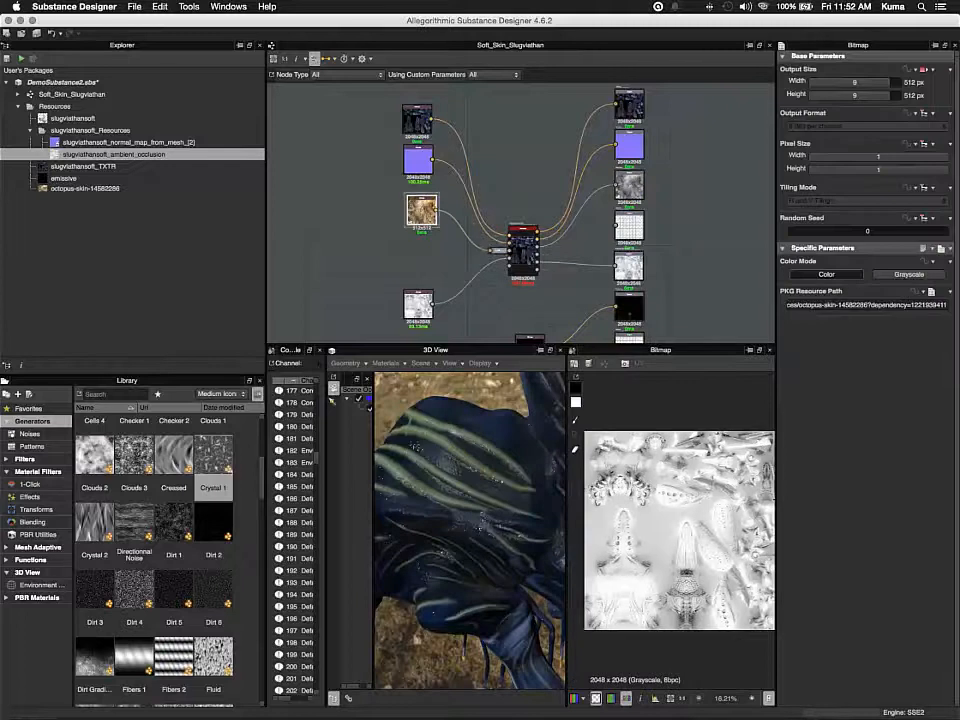
- Reduce the octopus skin grayscale conversion's channel weights to 0.15 for red and 0.16 for green
click(497, 251)
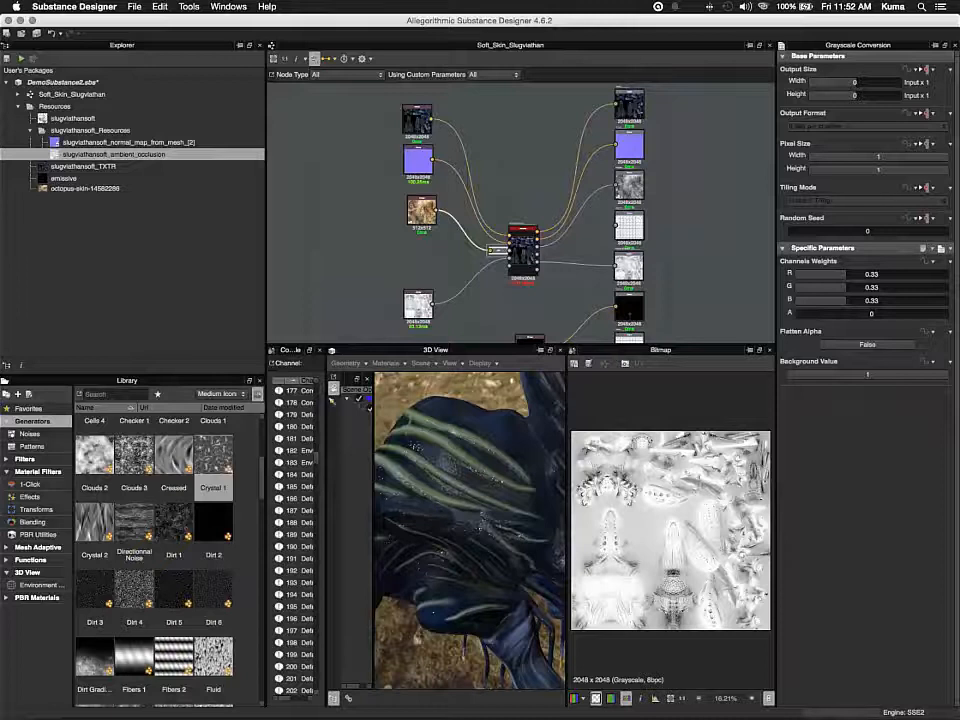
drag(846, 274, 816, 274)
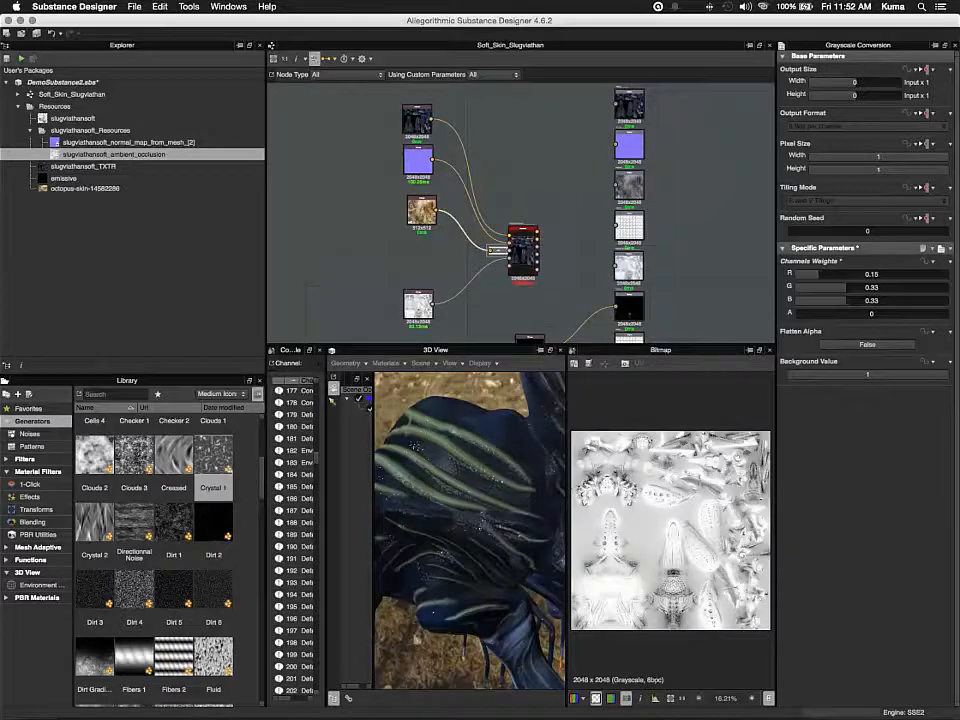
click(820, 287)
- Preview the Specular output in the 2D view and set the grayscale conversion's blue channel weight to 0.15
double_click(629, 186)
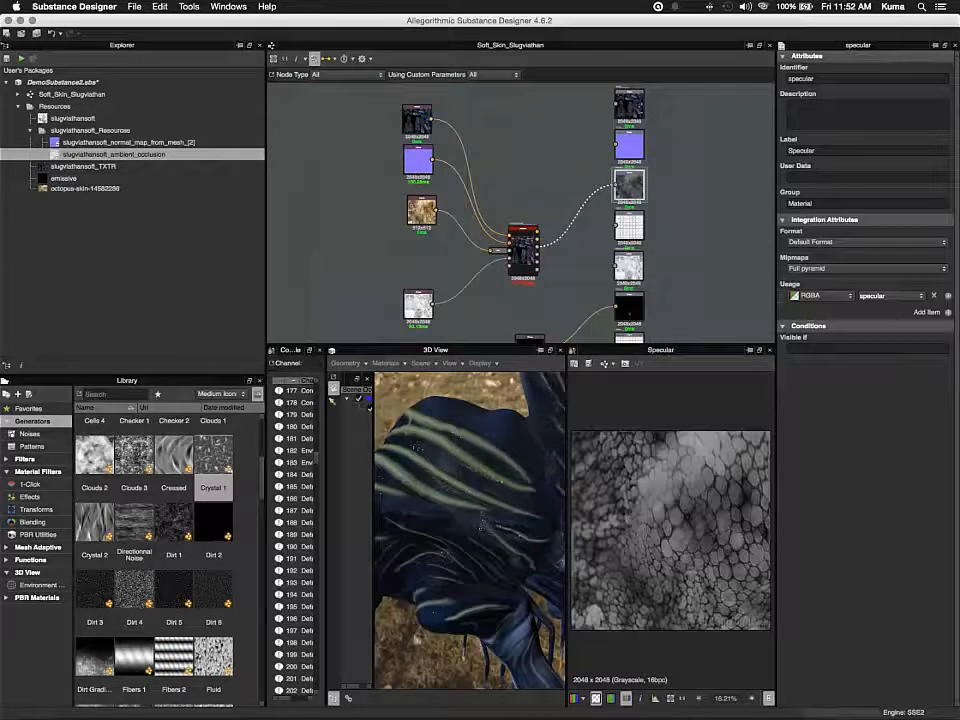
click(497, 251)
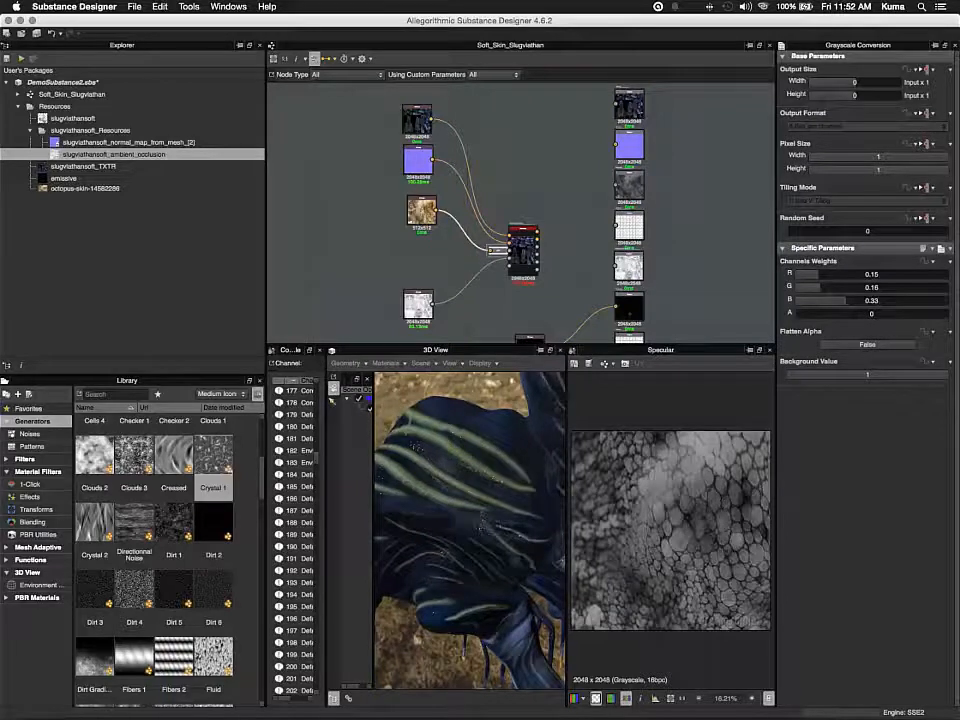
click(818, 300)
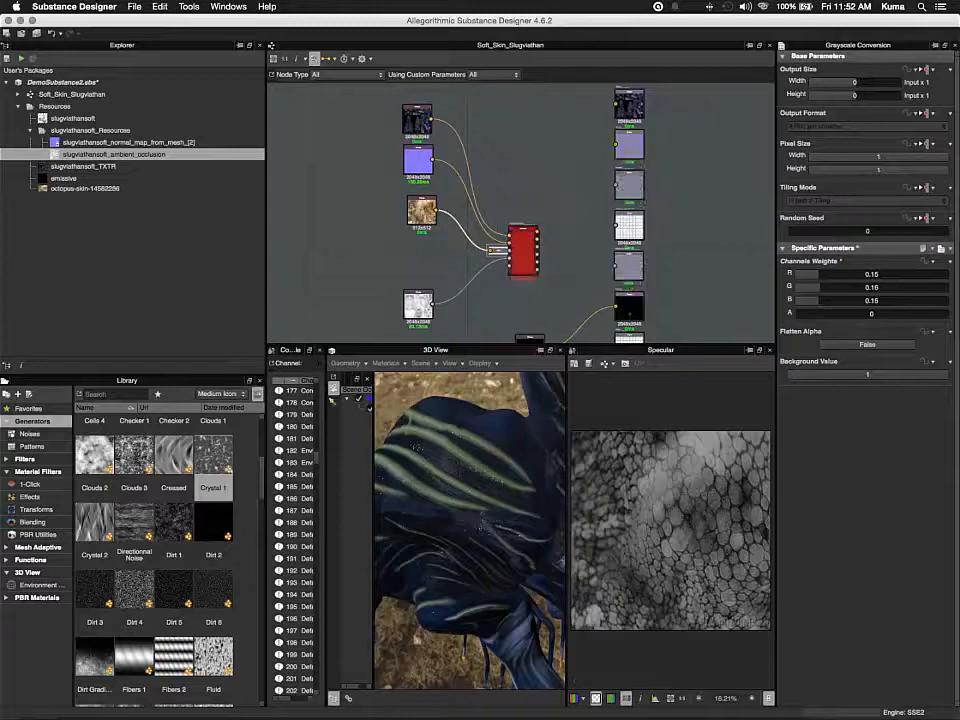
click(816, 287)
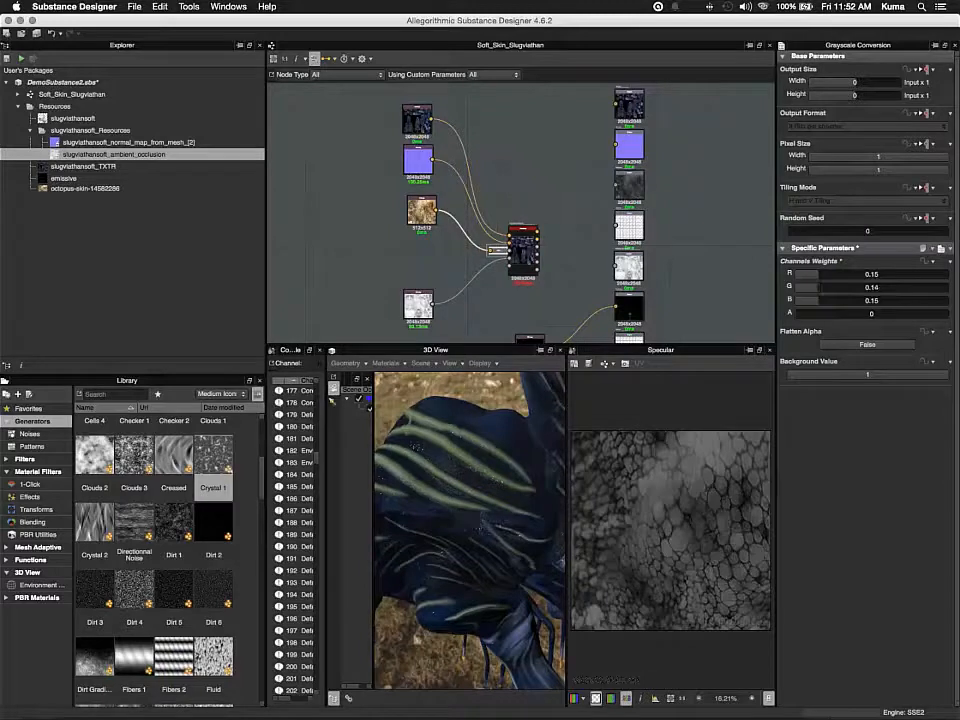
- Raise the grayscale conversion's green channel weight to 0.42, checking the whole creature in the 3D view
drag(430, 530, 478, 496)
scroll(454, 531, down, 5)
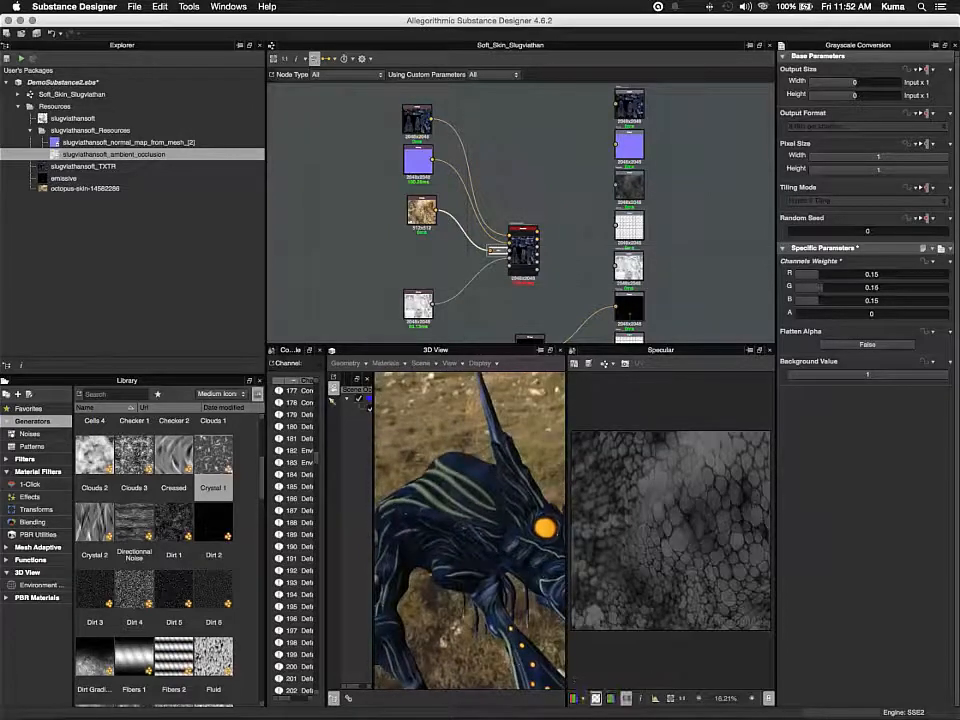
drag(817, 287, 832, 287)
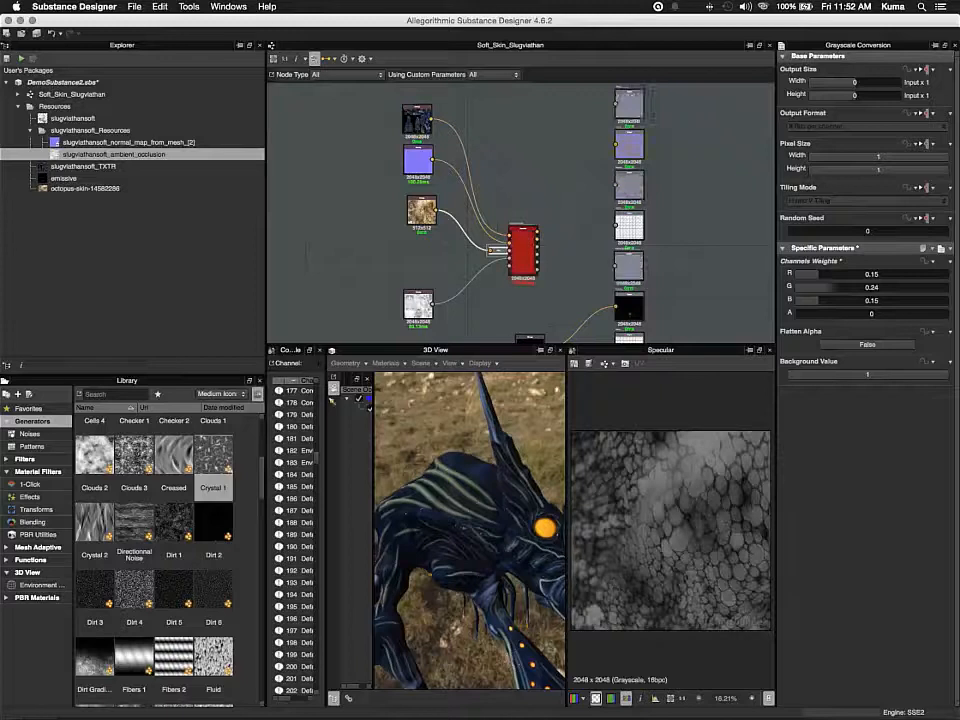
drag(832, 287, 866, 287)
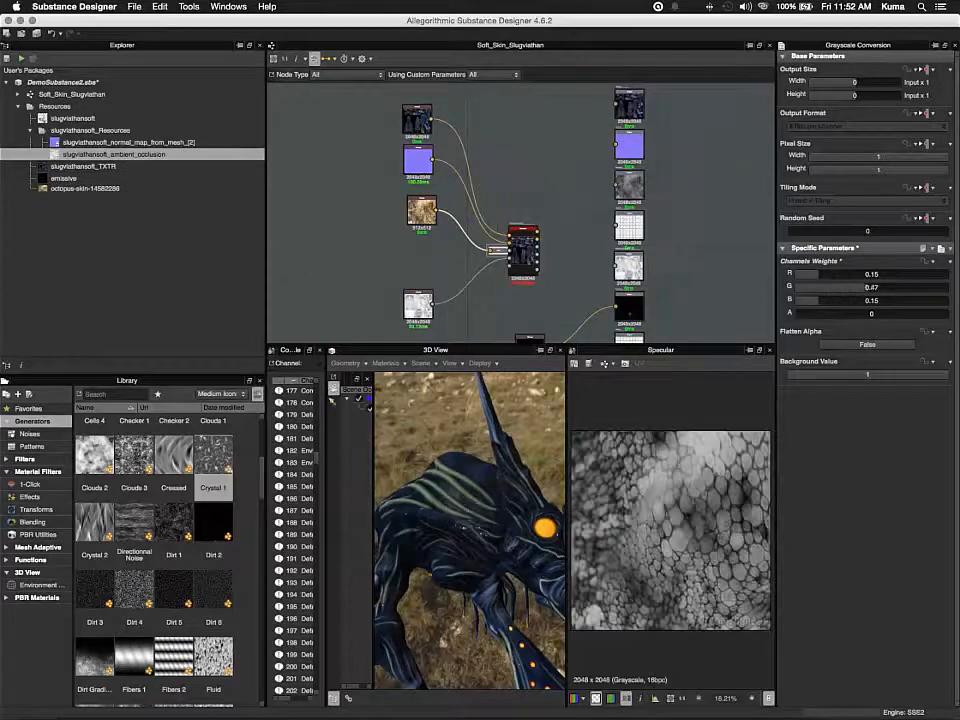
drag(866, 287, 859, 287)
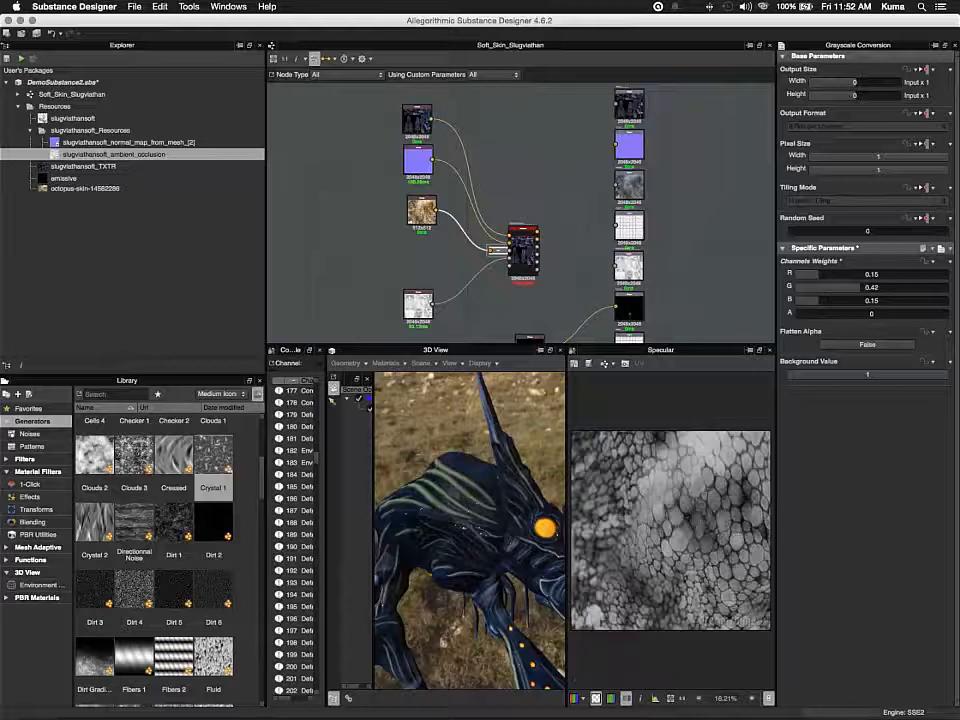
drag(508, 510, 428, 488)
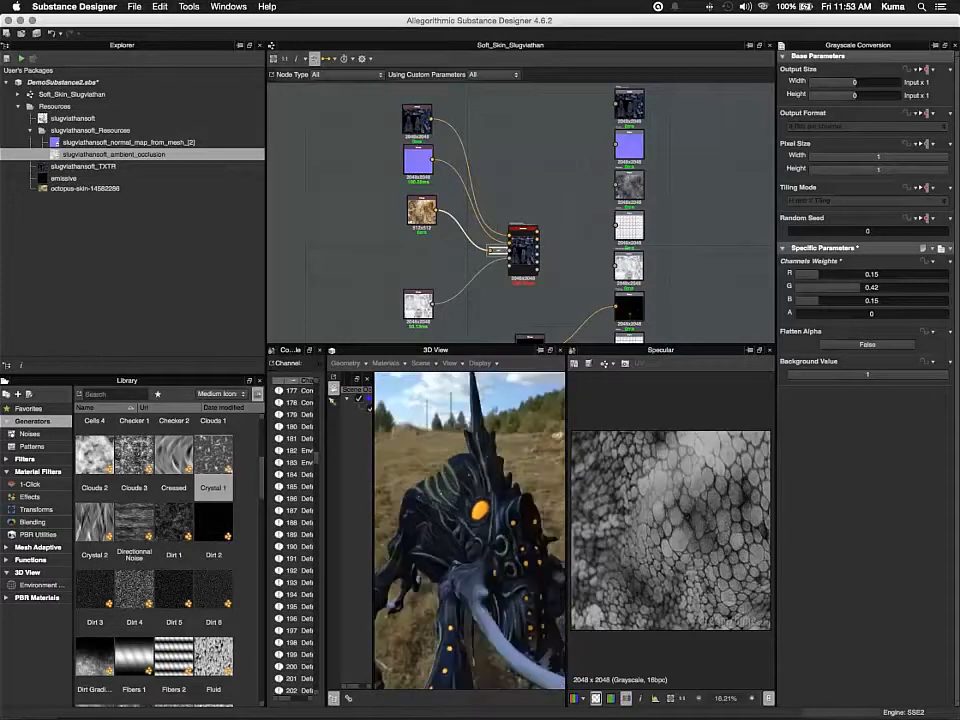
- Move the ambient occlusion bitmap up directly beneath the octopus skin bitmap
drag(418, 305, 416, 262)
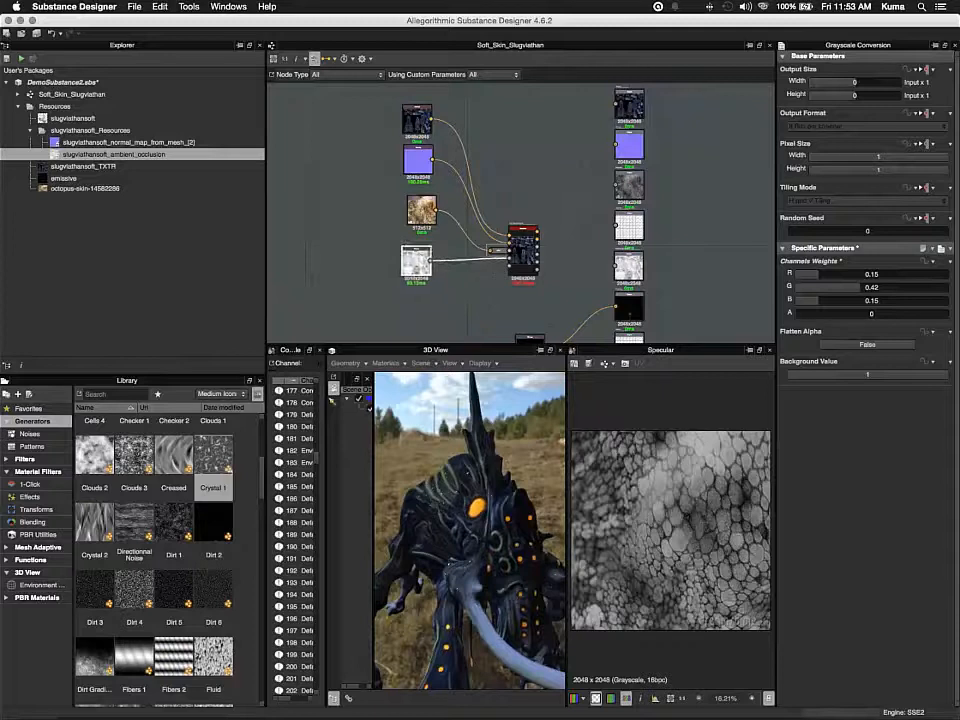
click(422, 211)
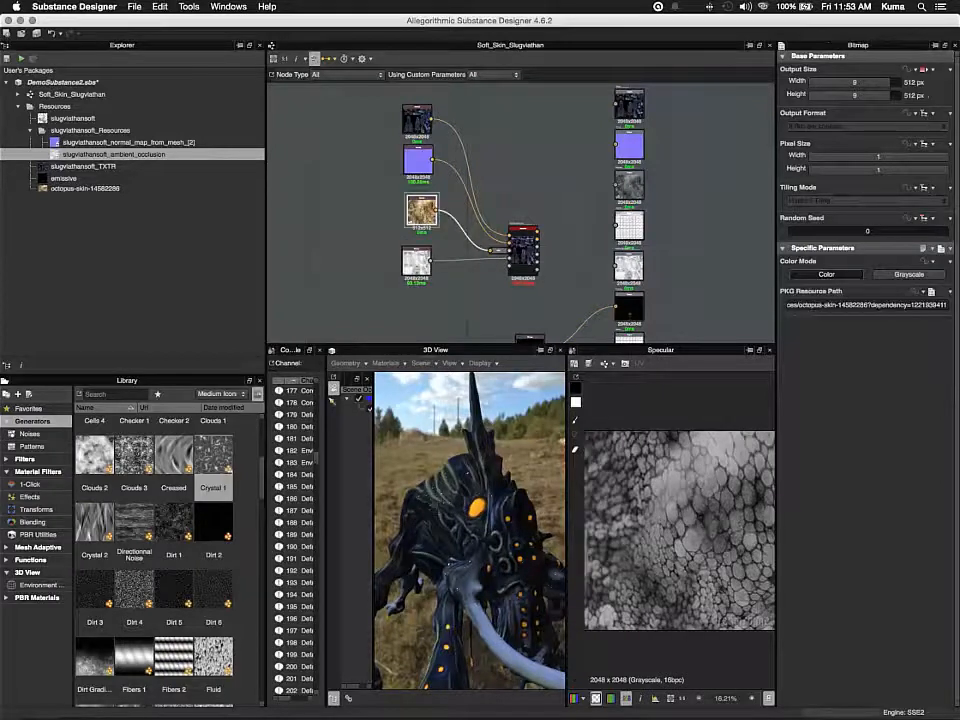
- Move the PBR Base Material node lower in the graph and link the octopus skin bitmap to the Opacity output
click(629, 226)
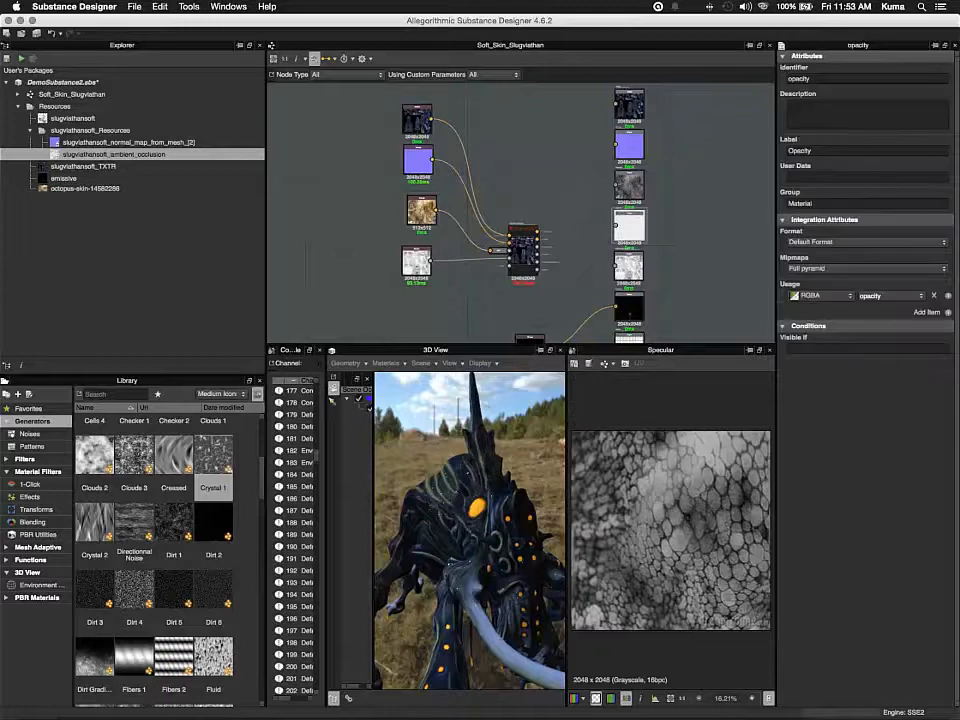
drag(523, 250, 519, 287)
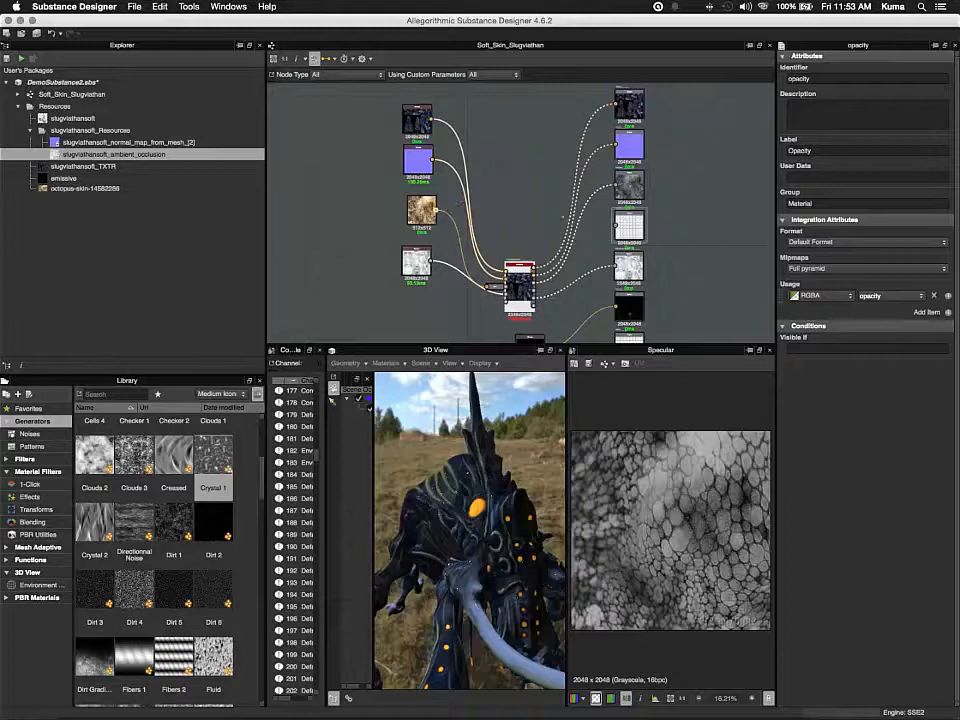
key(super+z)
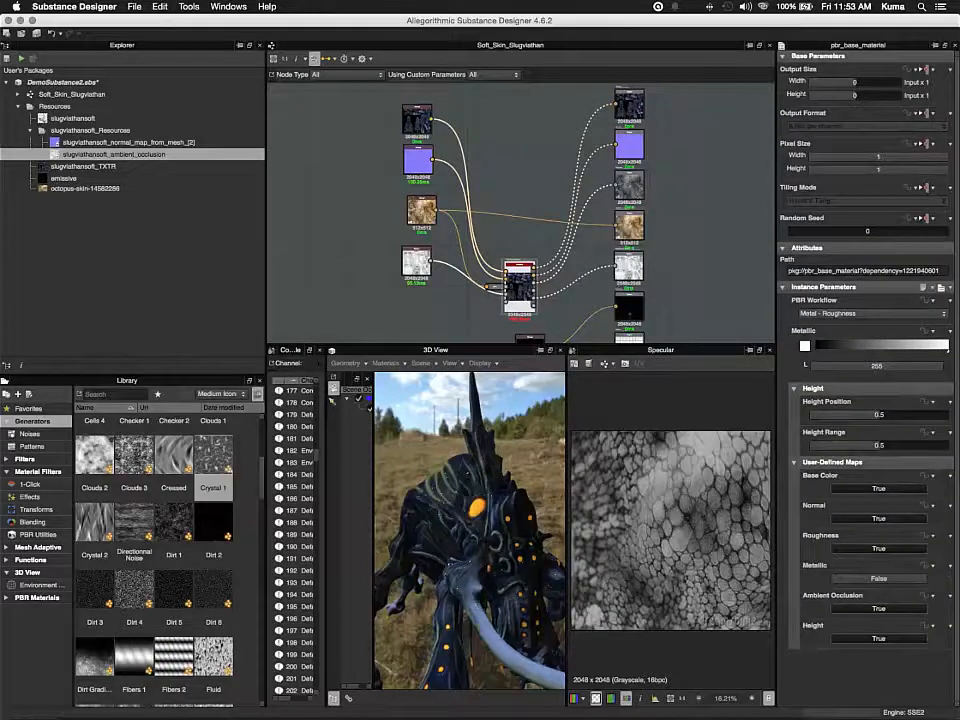
- Move the PBR Base Material node up level with the octopus skin bitmap and place the emissive bitmap directly beneath it
drag(440, 540, 505, 540)
drag(451, 476, 470, 470)
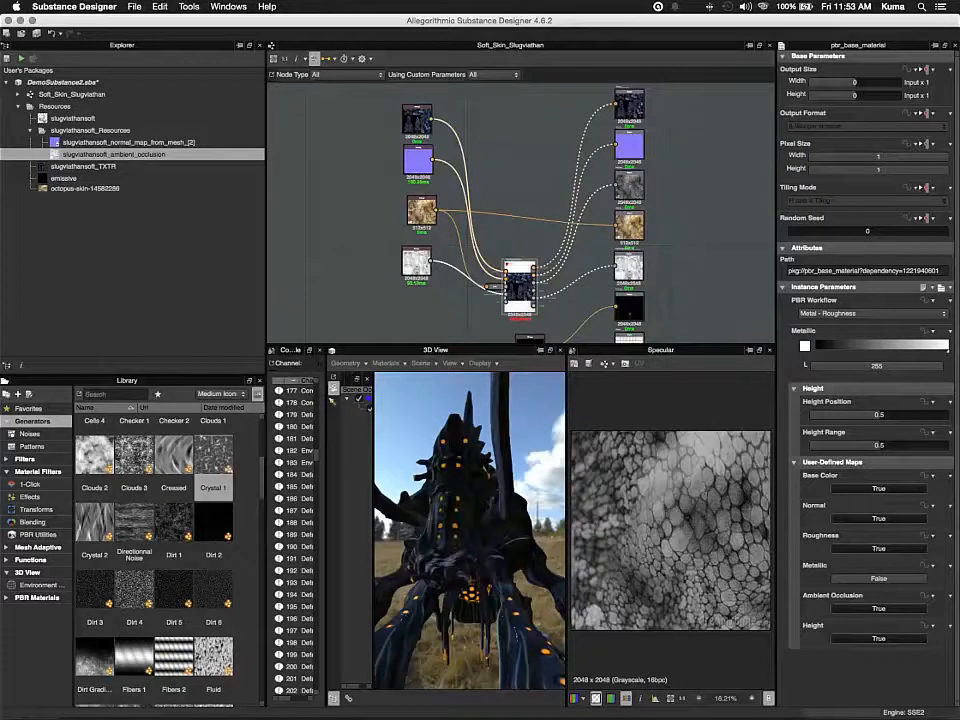
drag(520, 285, 522, 221)
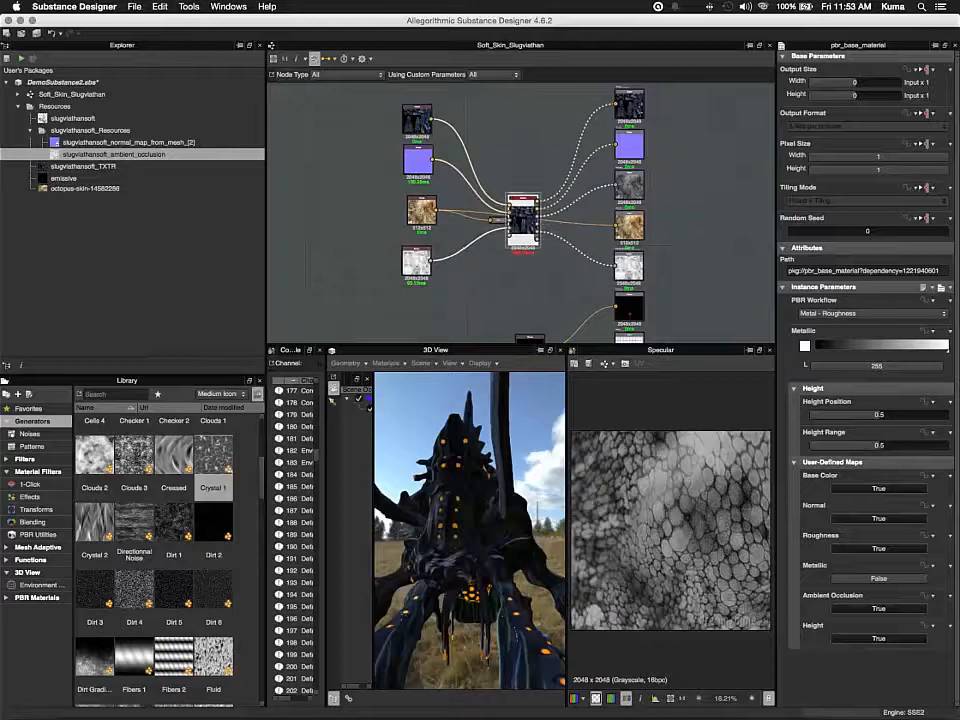
click(629, 226)
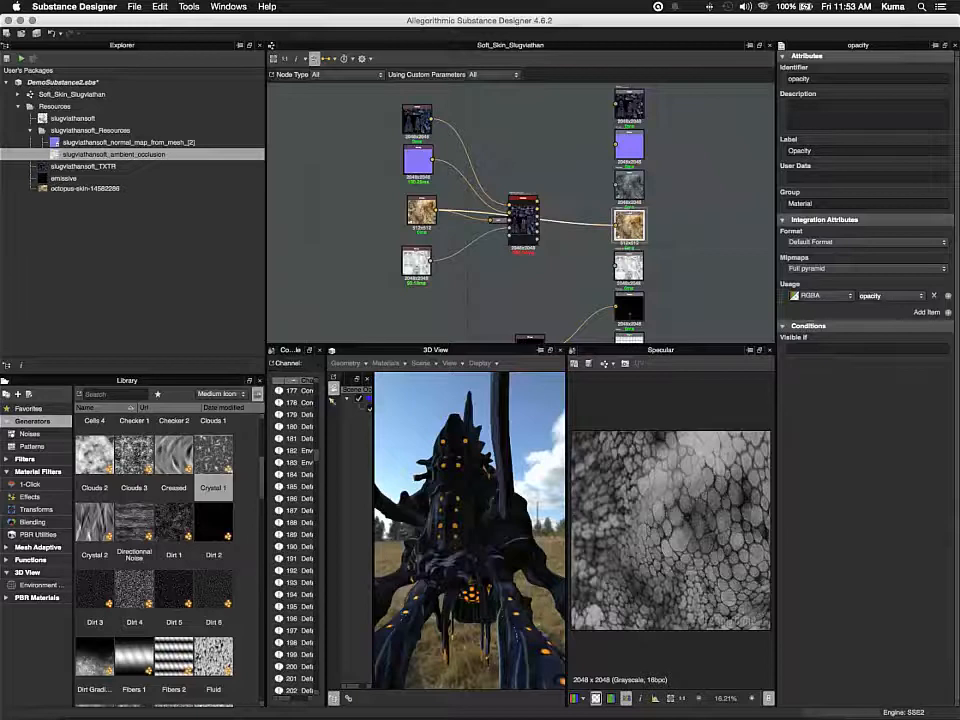
mouse_move(522, 220)
mouse_down()
mouse_move(527, 290)
mouse_move(522, 213)
mouse_up()
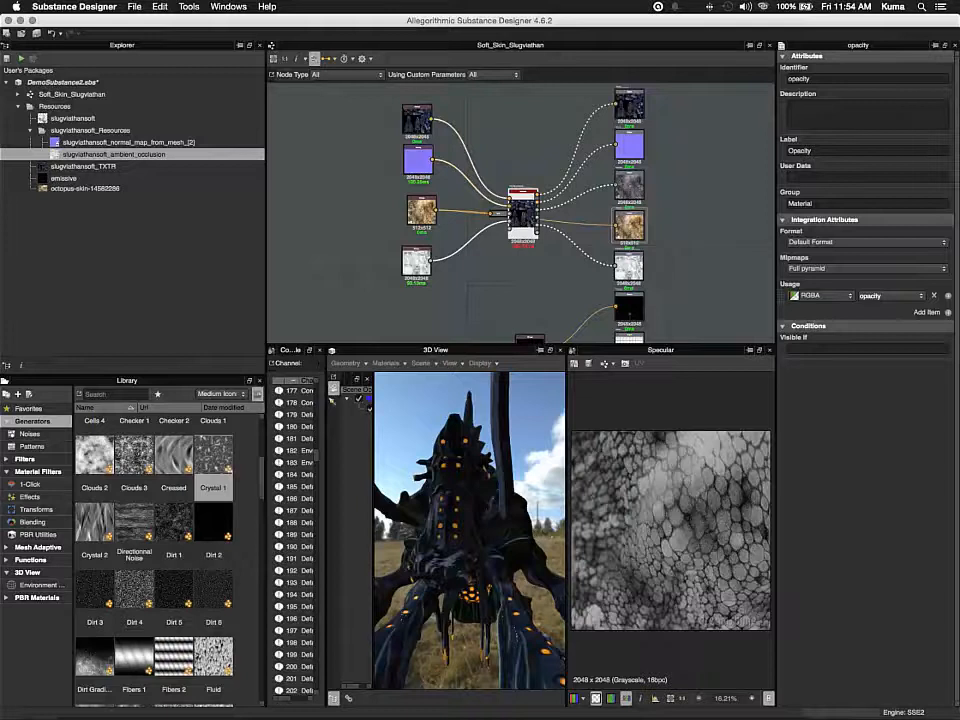
drag(430, 510, 458, 526)
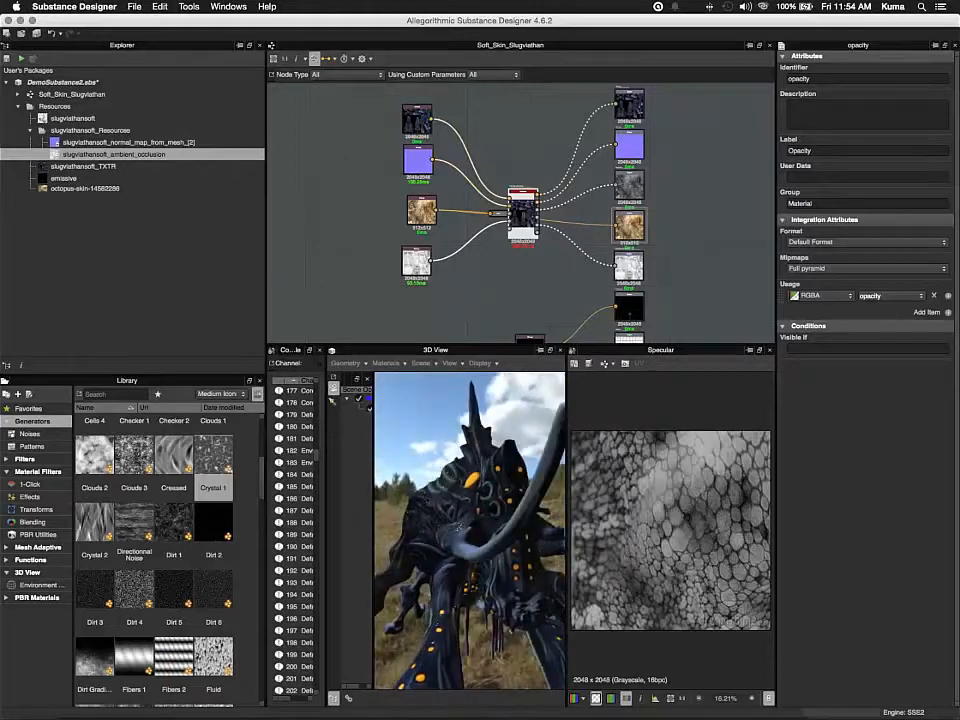
drag(531, 340, 524, 272)
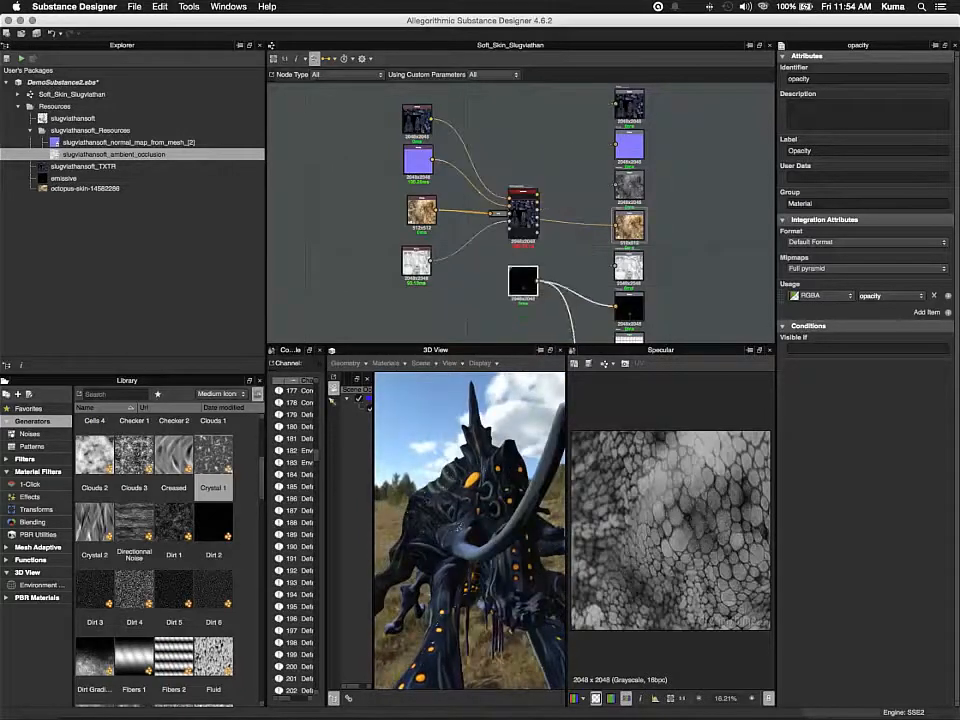
- Try linking the octopus skin bitmap to the Height and Displacement outputs, check the creature in 3D, and remove both links
click(631, 337)
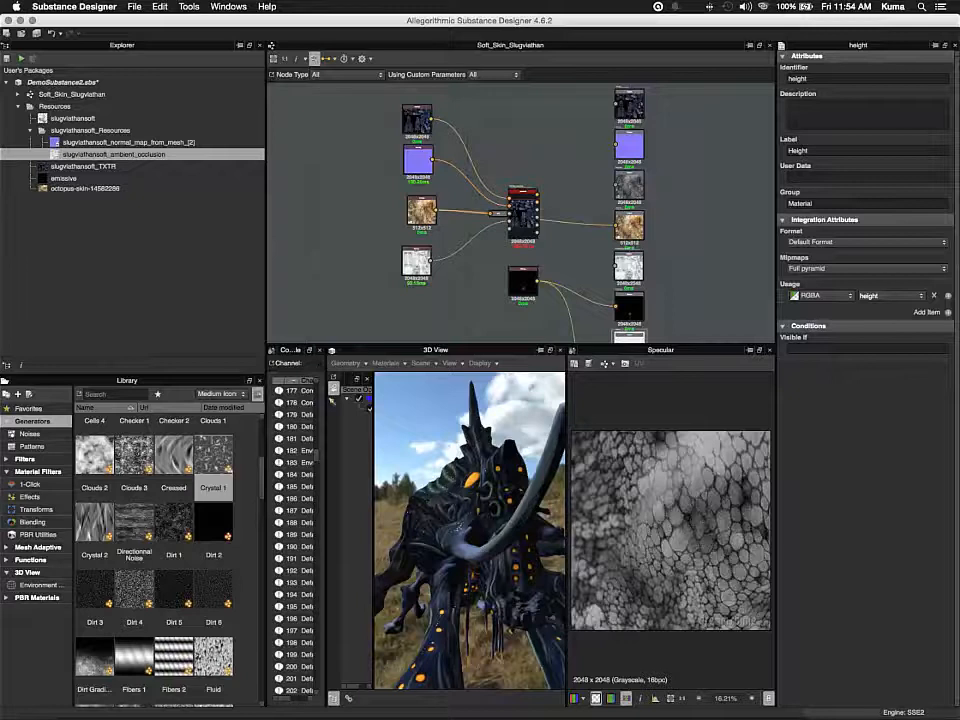
middle_drag(470, 290, 465, 233)
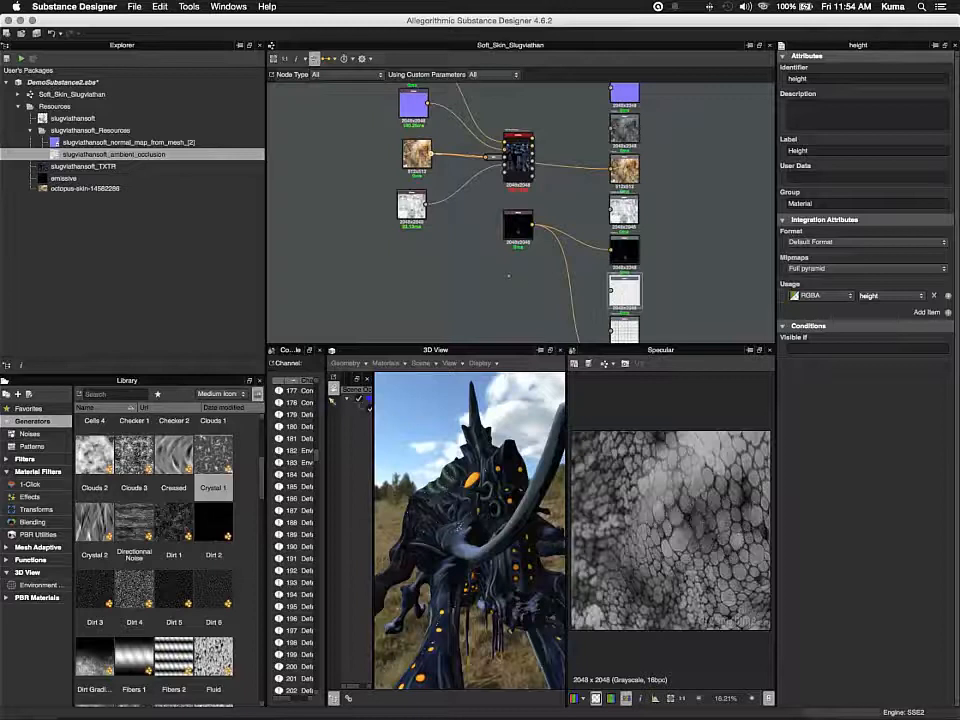
drag(431, 154, 611, 290)
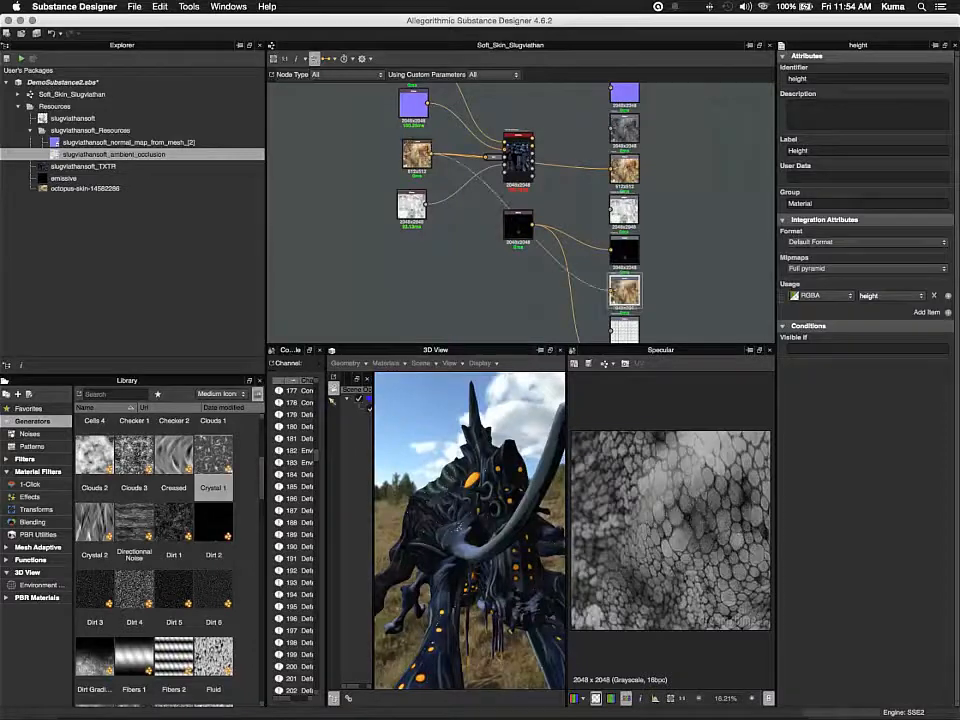
drag(458, 528, 520, 590)
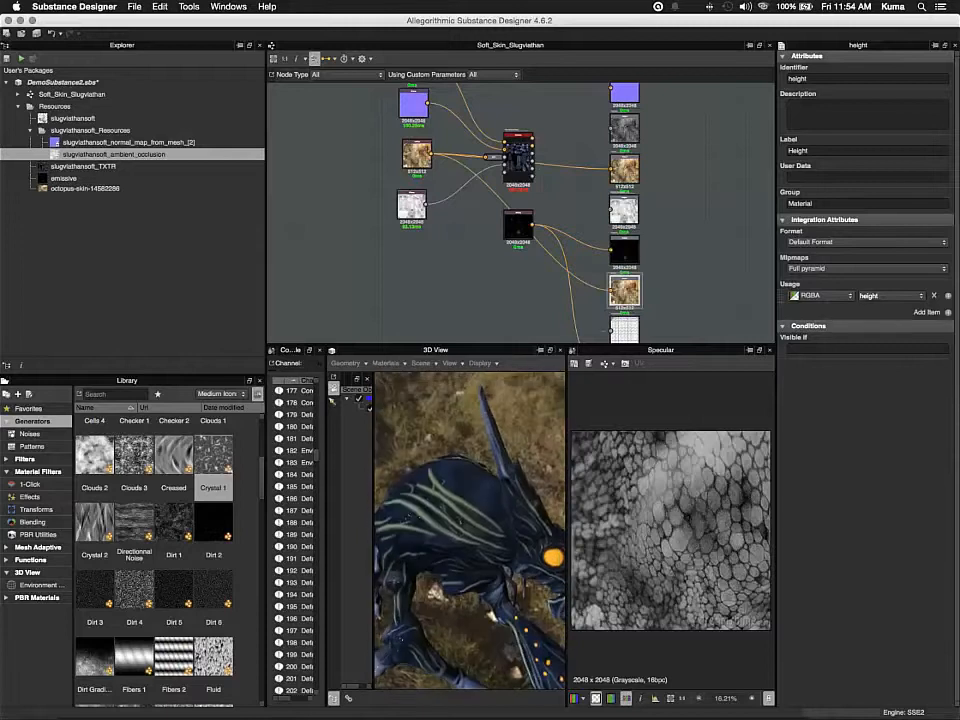
click(612, 328)
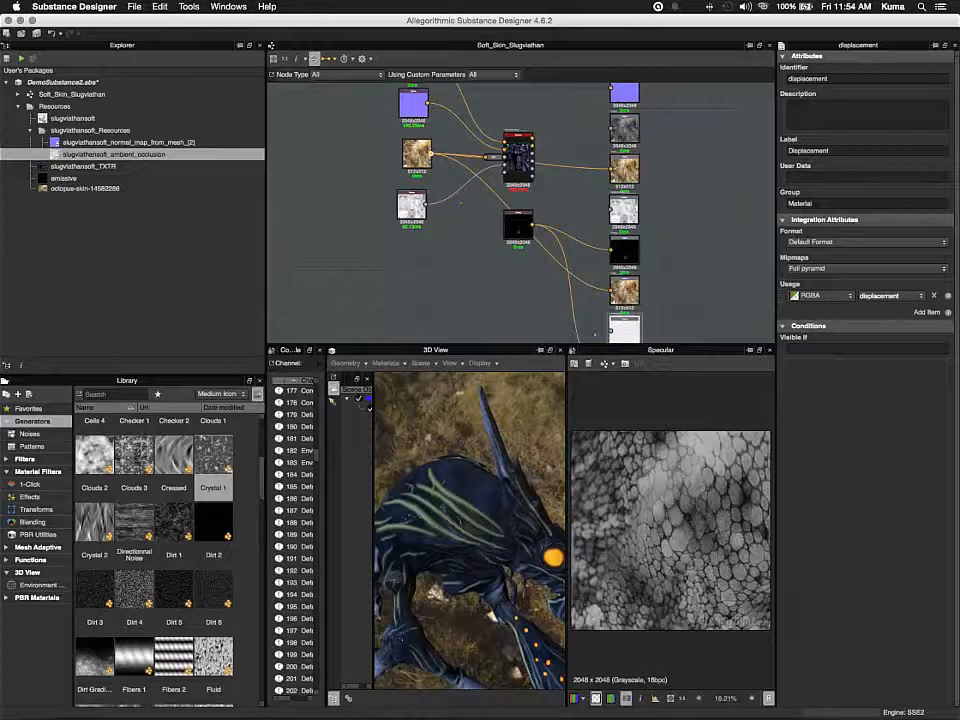
key(super+z)
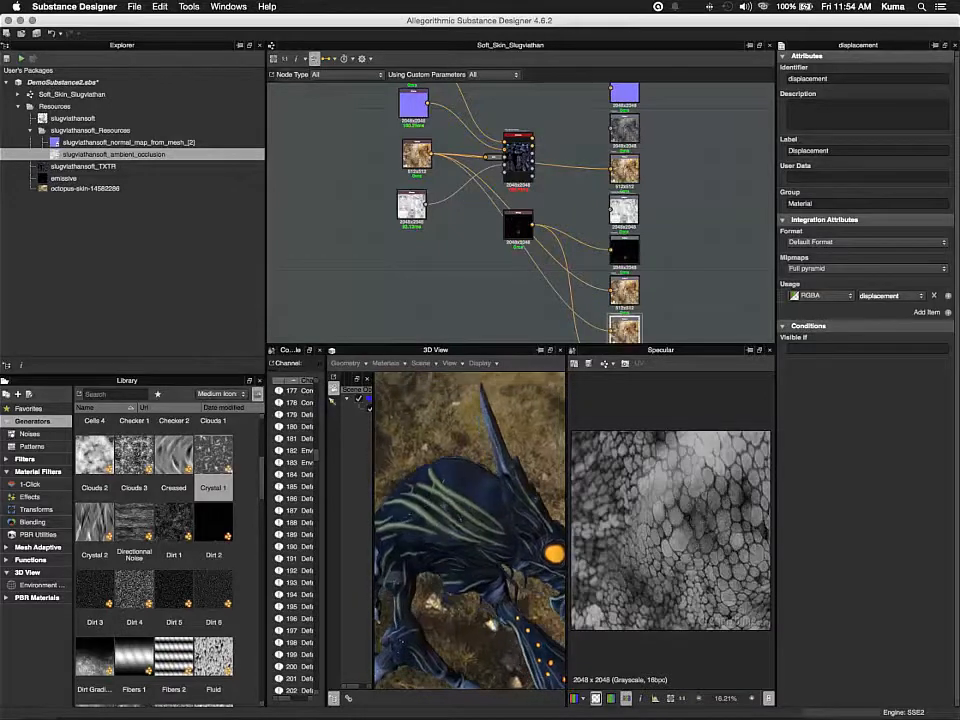
drag(528, 275, 556, 250)
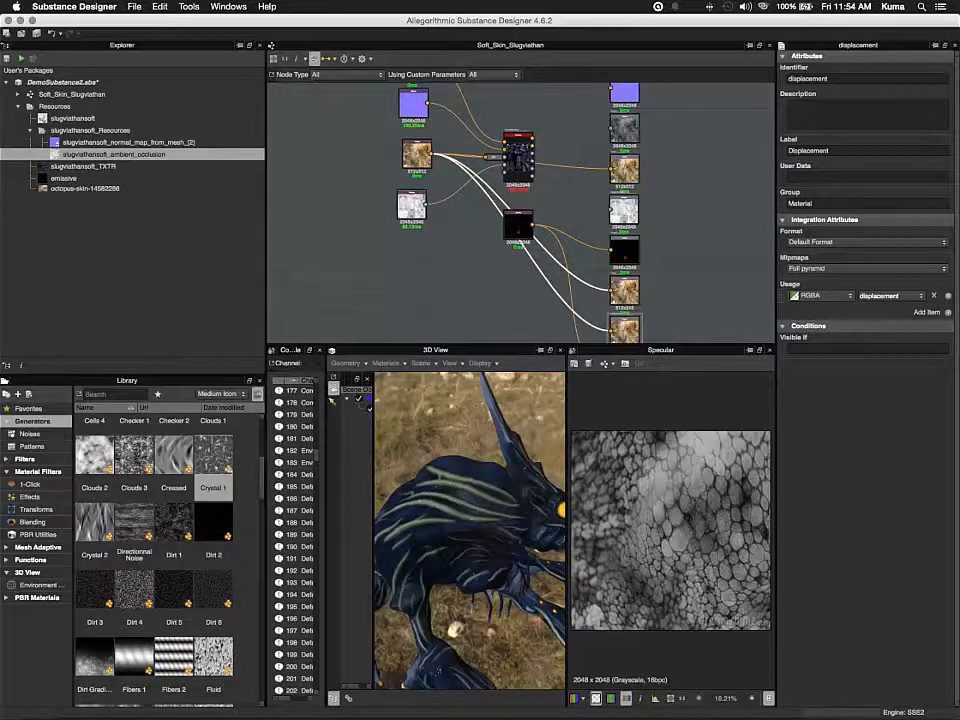
key(Delete)
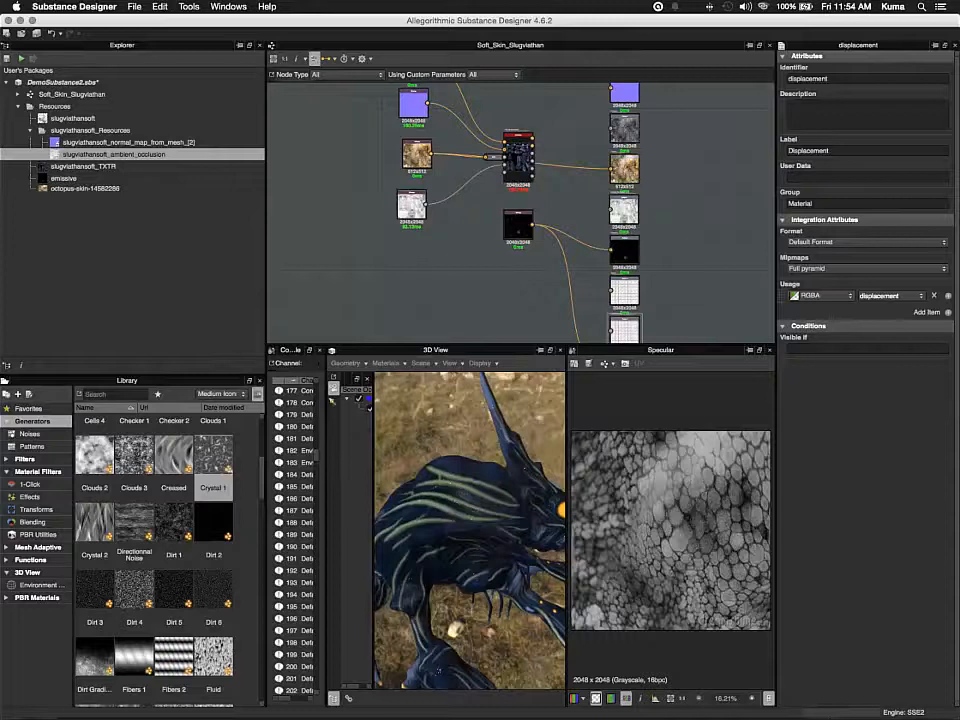
- Inspect the attributes of the Opacity, Specular, Height and Displacement output nodes
click(624, 168)
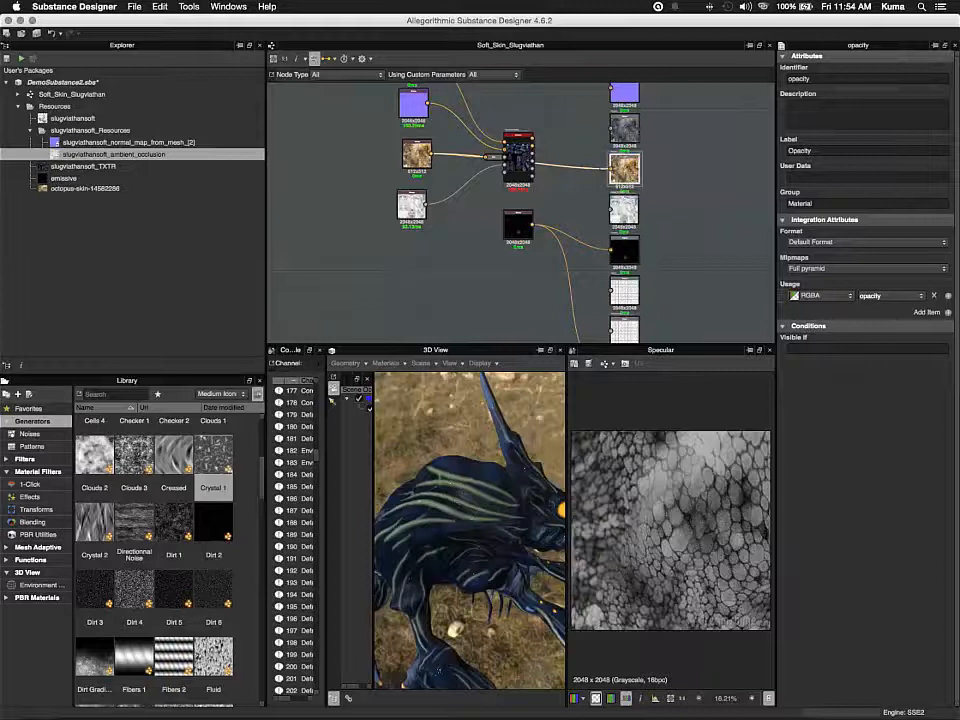
drag(533, 154, 611, 128)
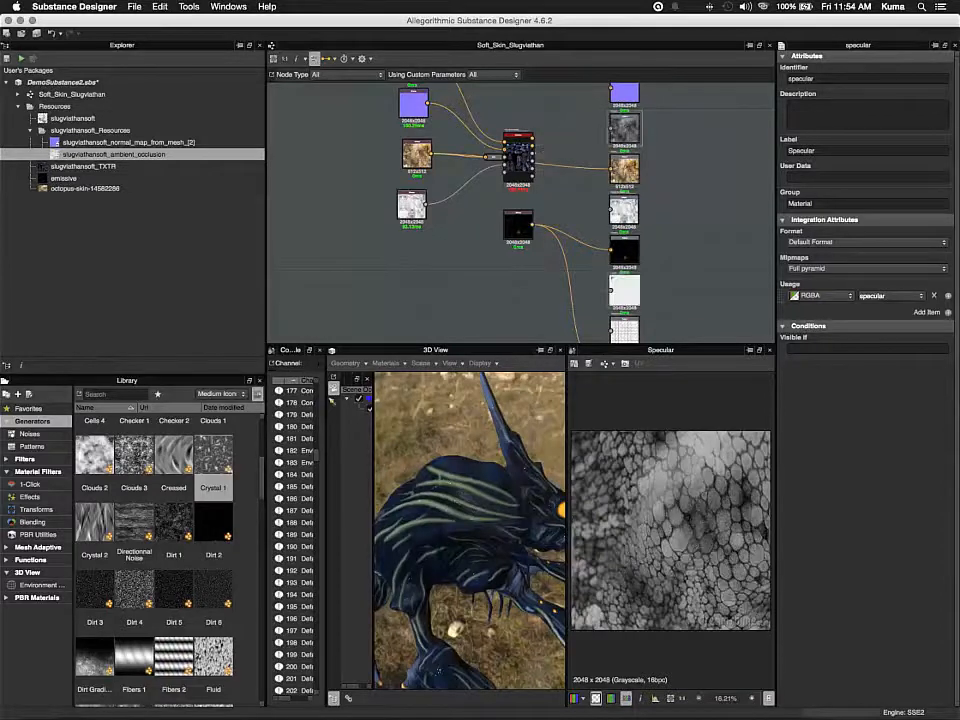
click(625, 291)
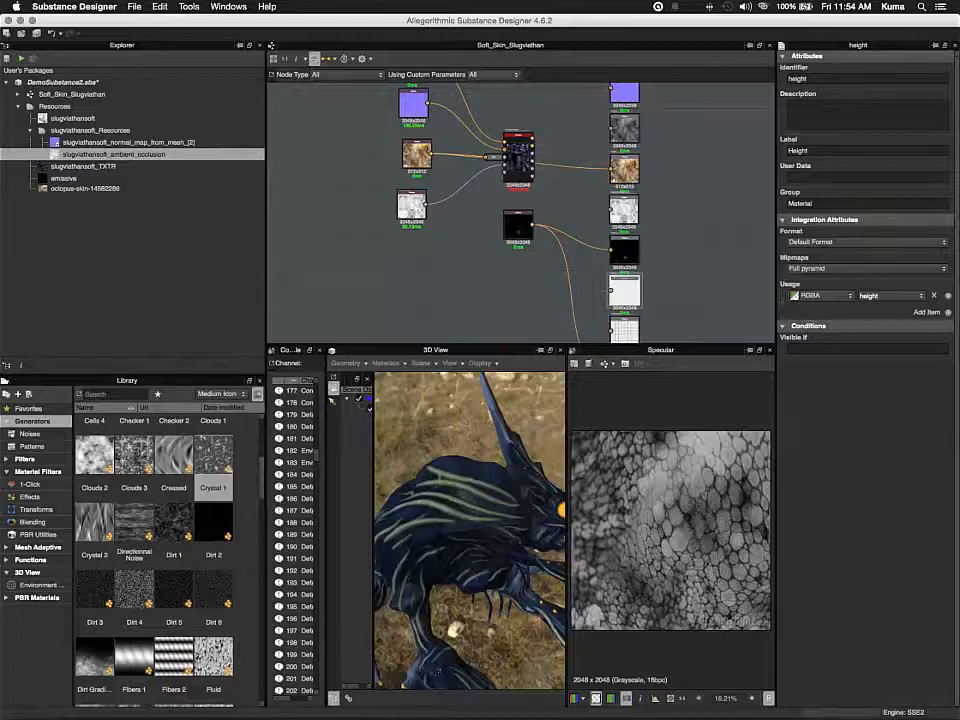
click(614, 322)
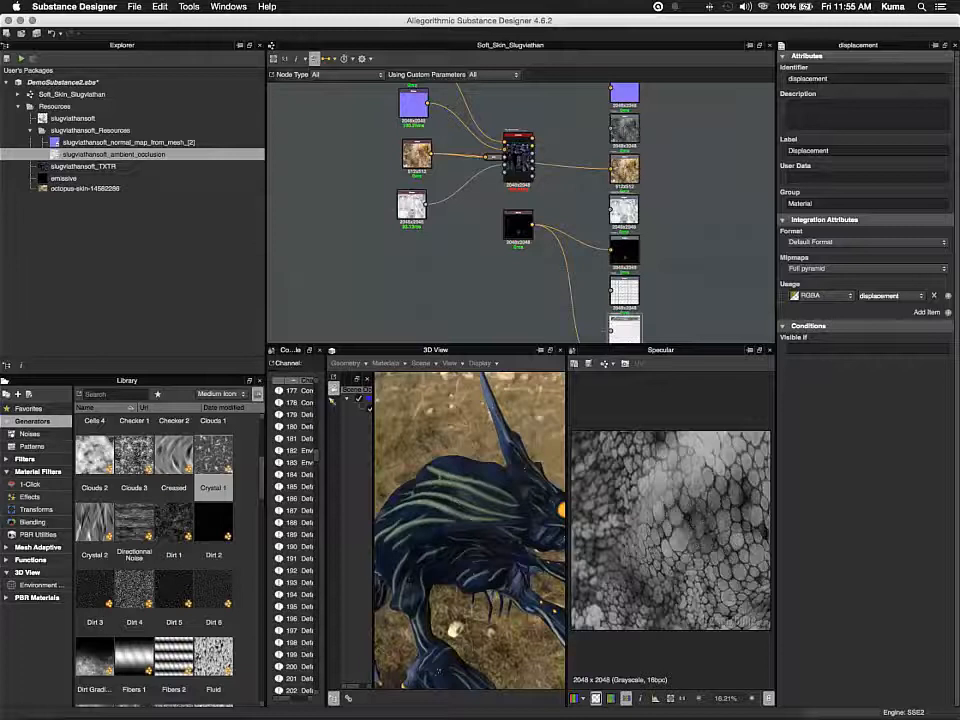
- Space out the graph by moving the ambient occlusion bitmap lower and nudging the octopus skin and emissive bitmaps
mouse_move(417, 155)
mouse_down()
mouse_move(387, 155)
mouse_move(414, 159)
mouse_up()
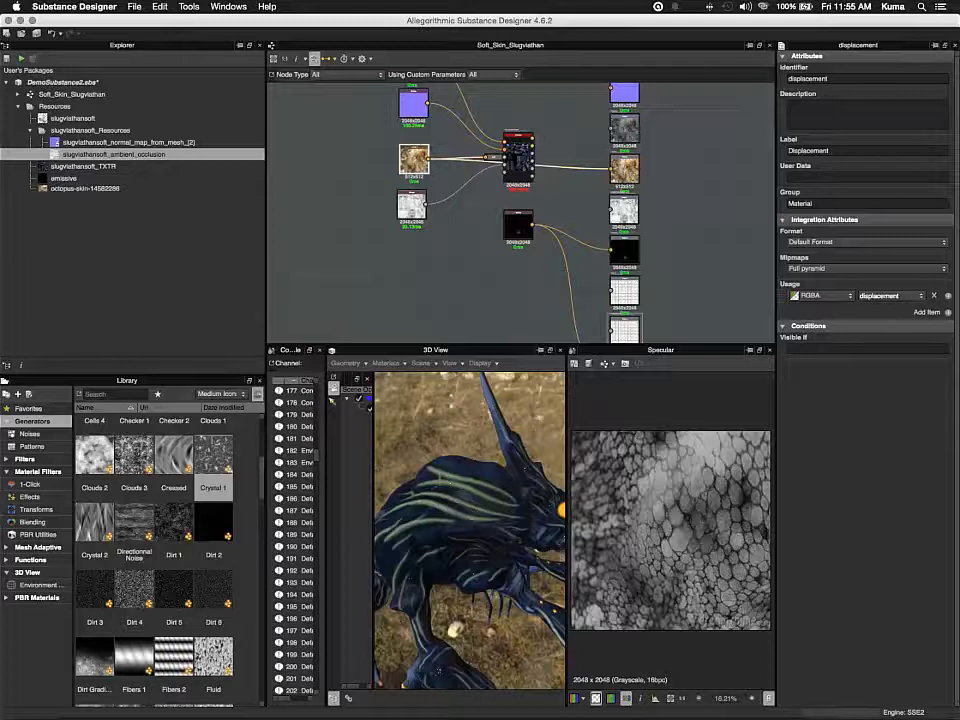
drag(411, 205, 411, 221)
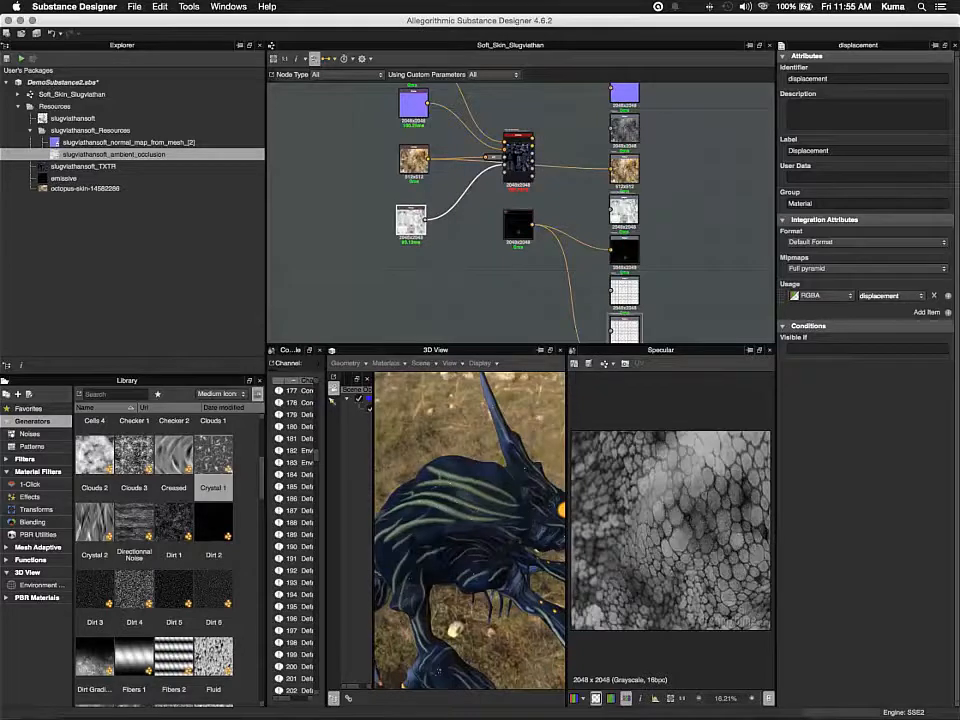
drag(518, 226, 512, 225)
scroll(503, 248, down, 1)
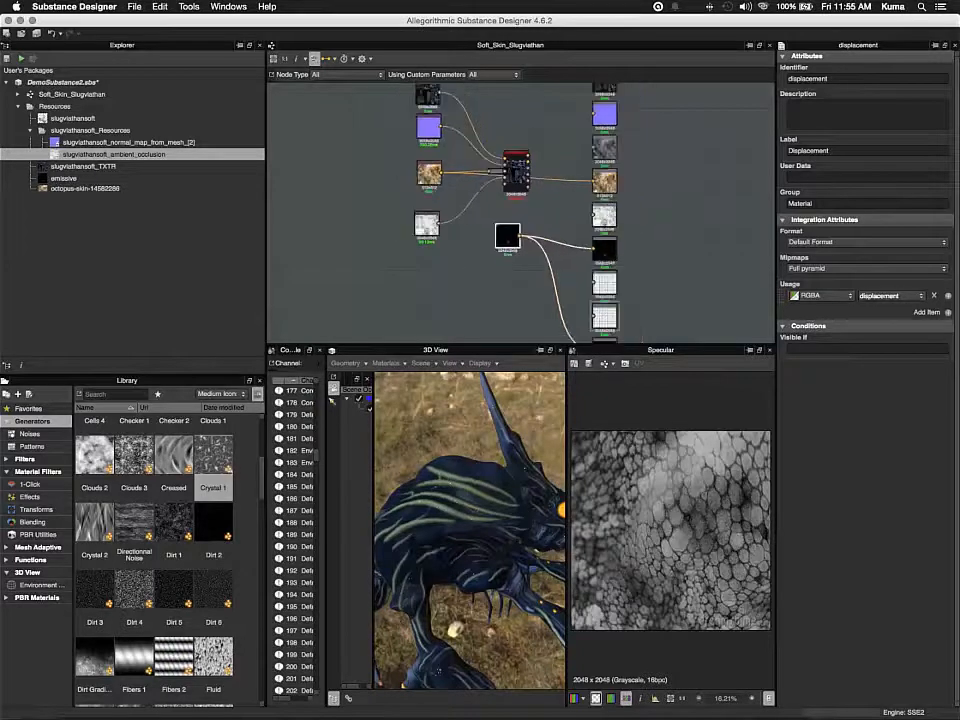
scroll(505, 241, down, 1)
scroll(505, 241, up, 4)
scroll(505, 241, down, 5)
scroll(505, 241, up, 1)
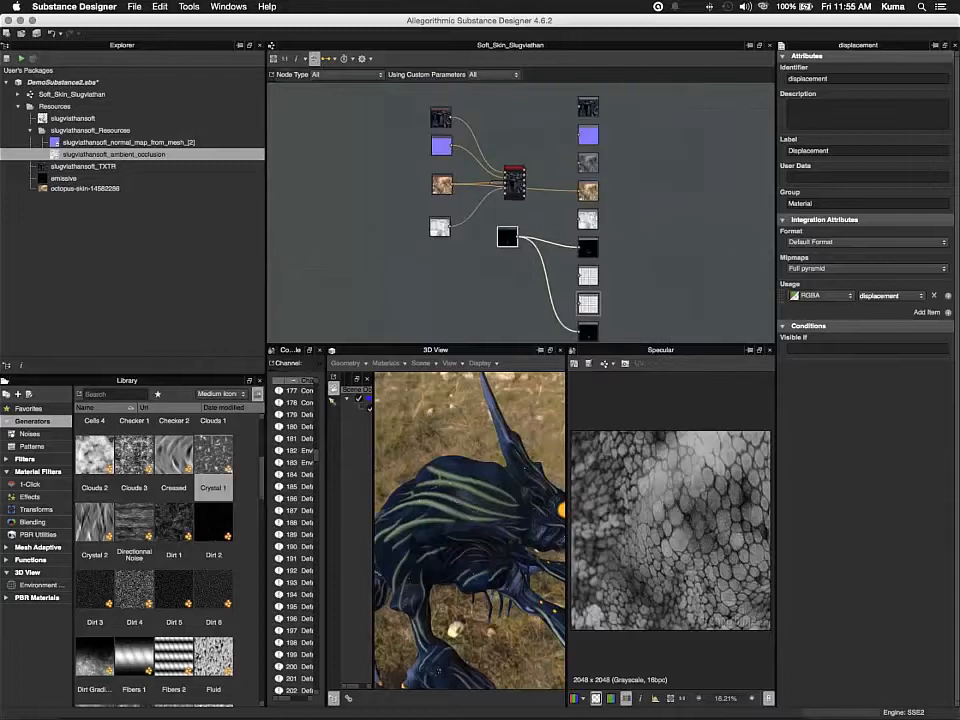
- Try replacing the emissive bitmap's link into the Ambient output with a link from the octopus skin bitmap
click(588, 330)
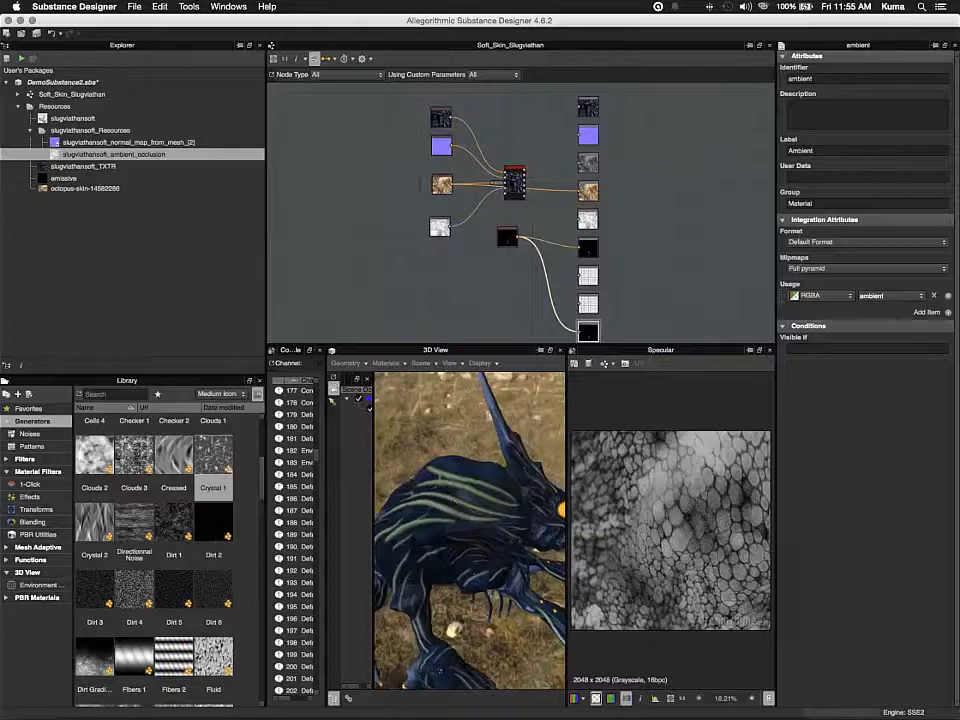
drag(480, 560, 440, 522)
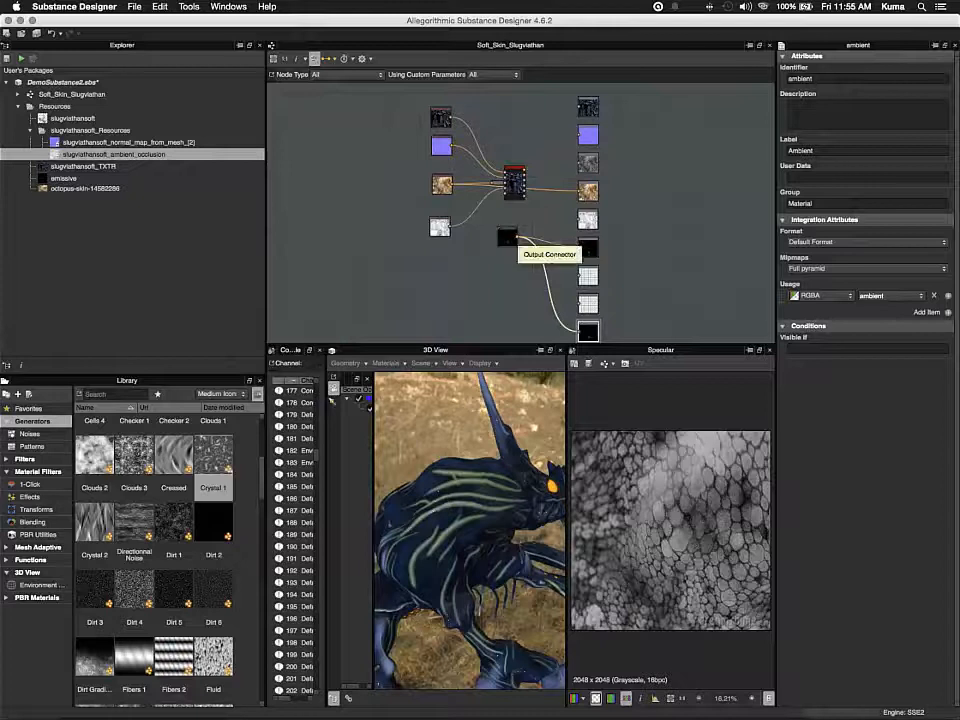
key(Delete)
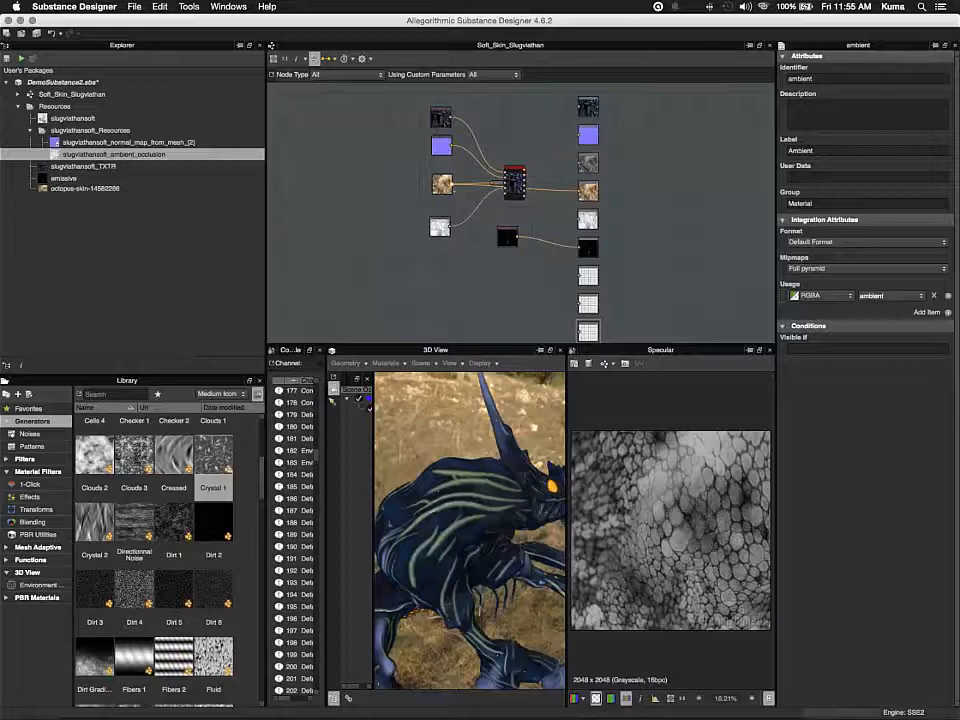
key(super+z)
click(588, 331)
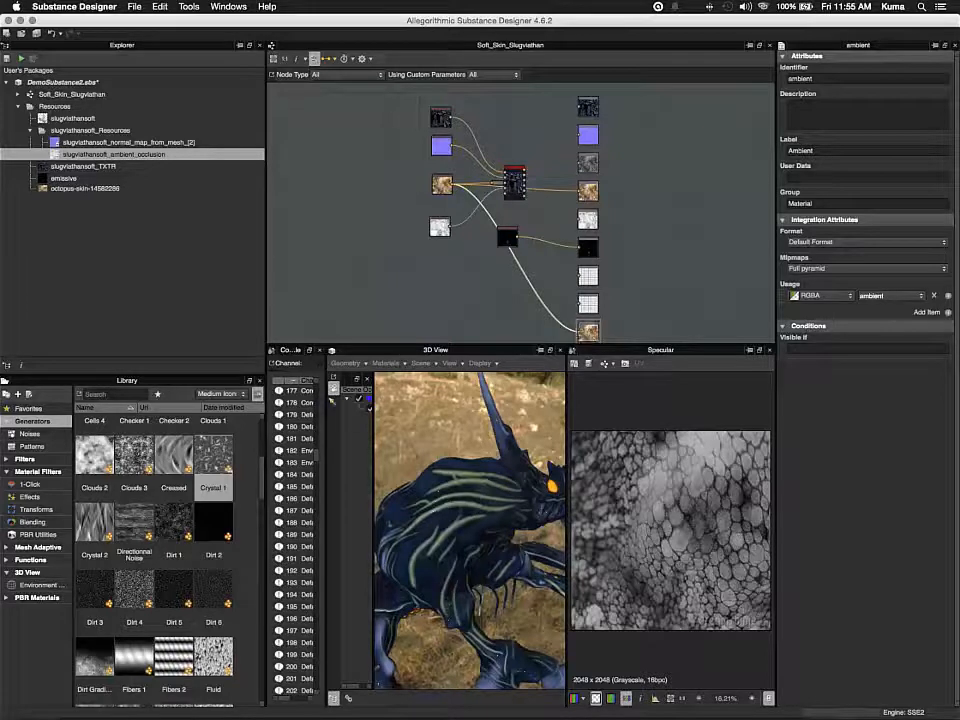
- Select the emissive bitmap and look through the library's Transforms, Material Filters, Mesh Adaptive and Filters categories
click(508, 237)
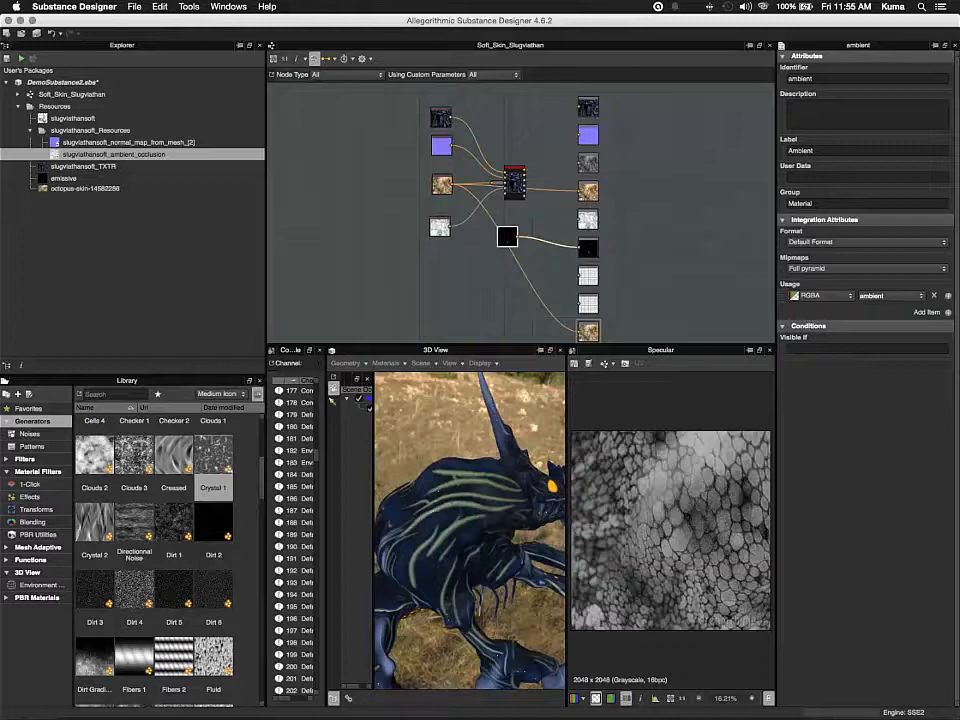
click(36, 510)
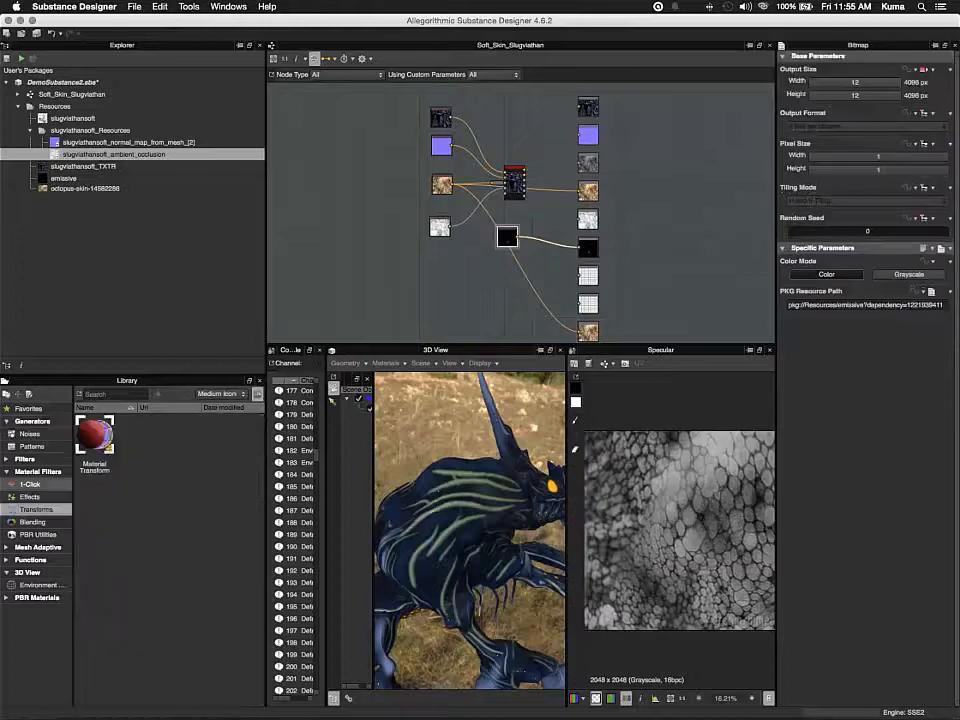
click(37, 471)
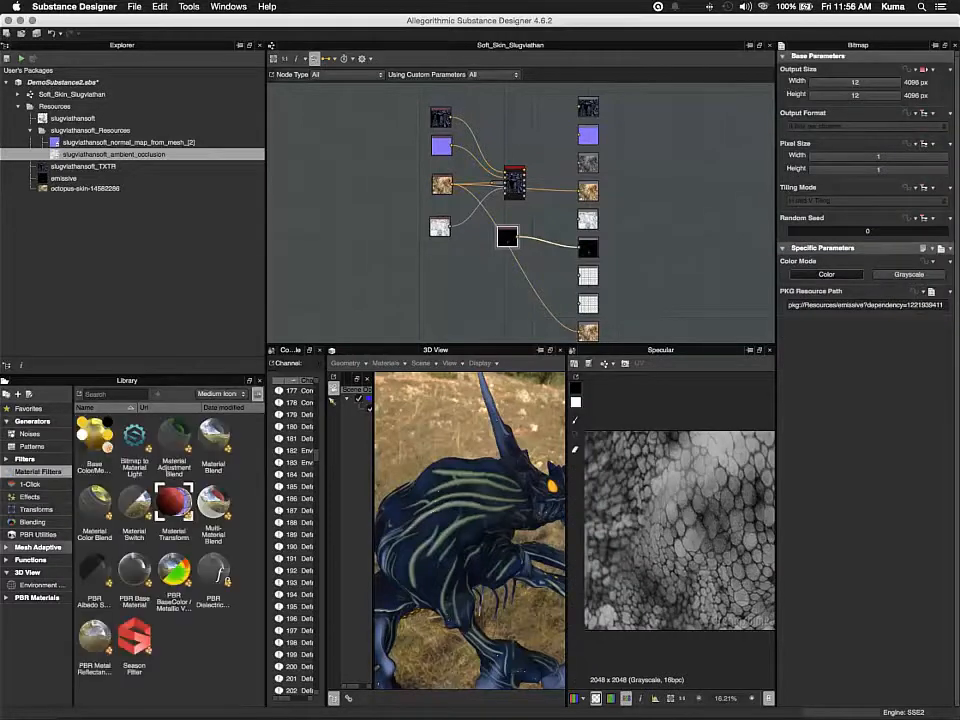
click(30, 496)
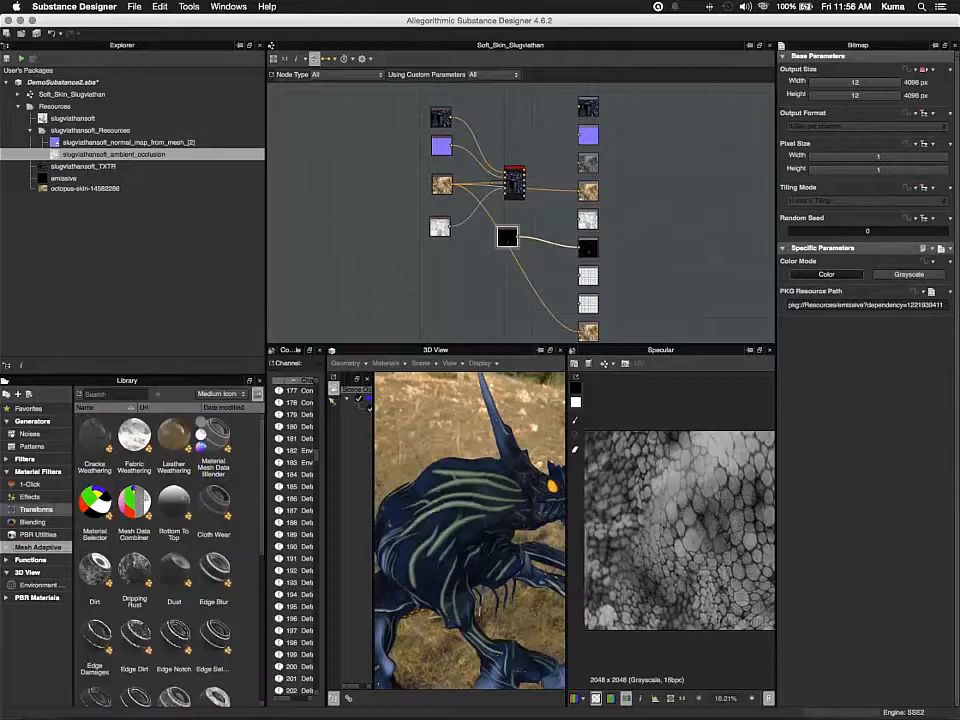
click(27, 459)
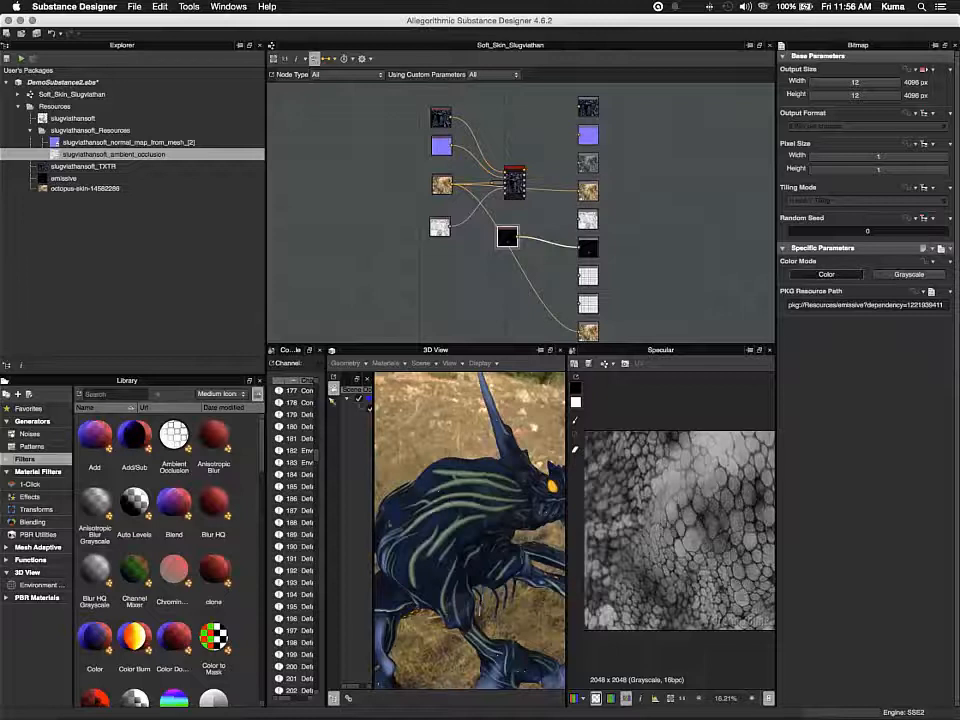
- Move the emissive bitmap down and to the left, and link it to the Ambient output in place of the octopus skin bitmap
drag(507, 236, 489, 258)
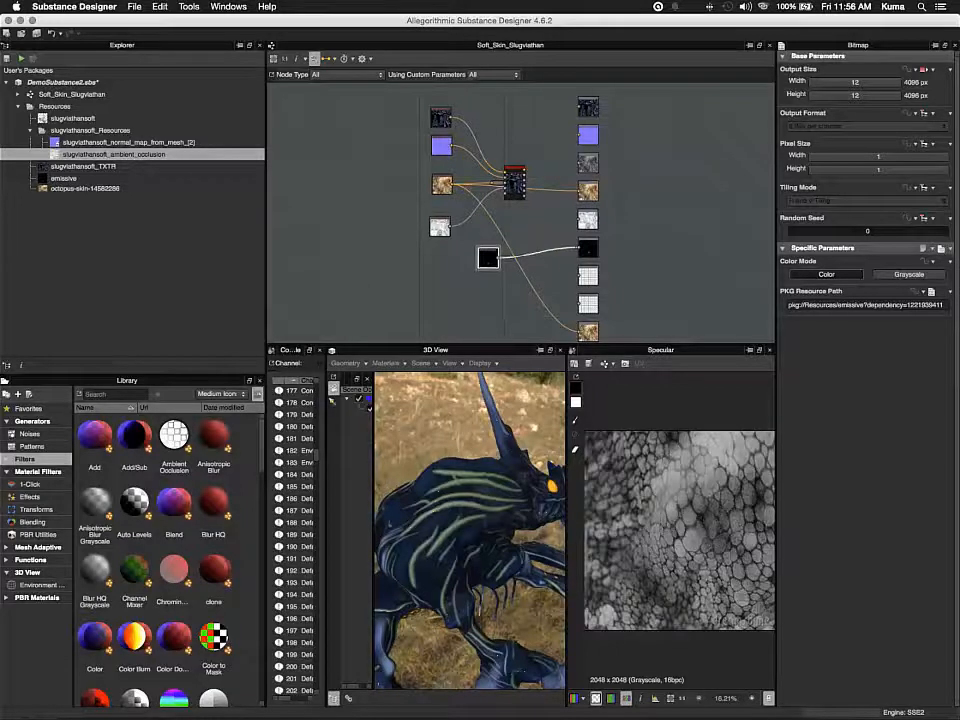
click(564, 307)
key(Delete)
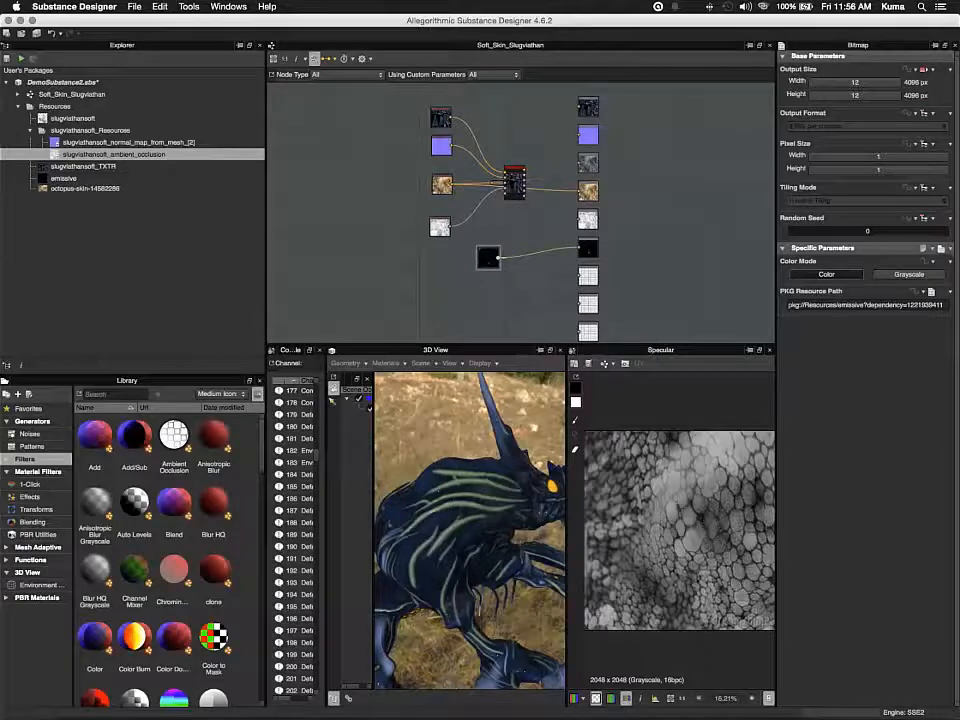
drag(498, 258, 579, 332)
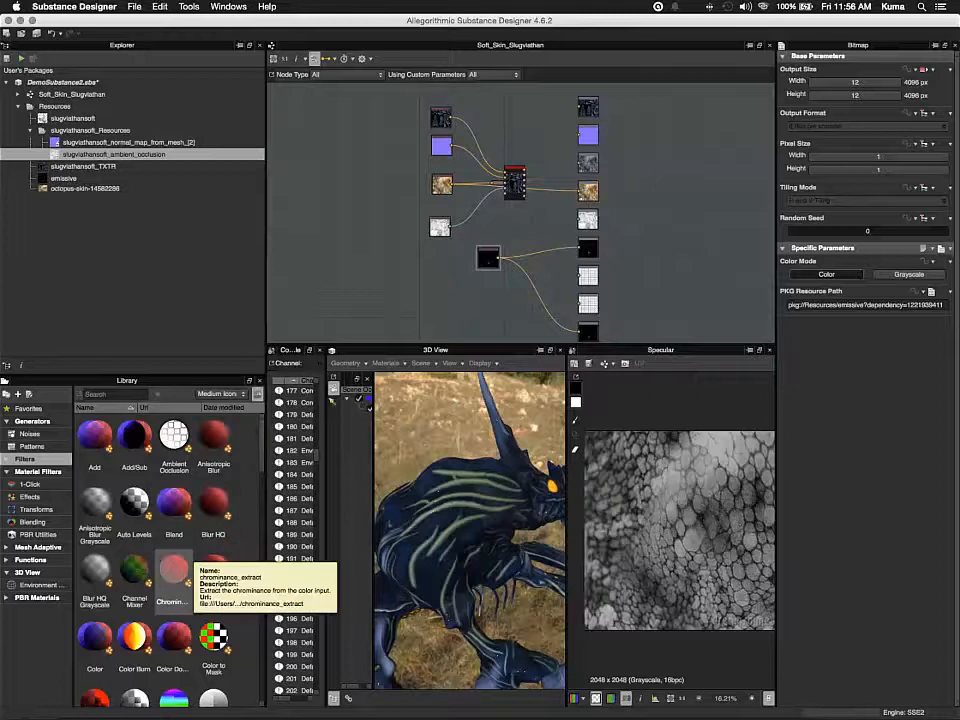
- Add a Glow filter from the library to the graph, between the emissive bitmap and the outputs
scroll(173, 580, down, 3)
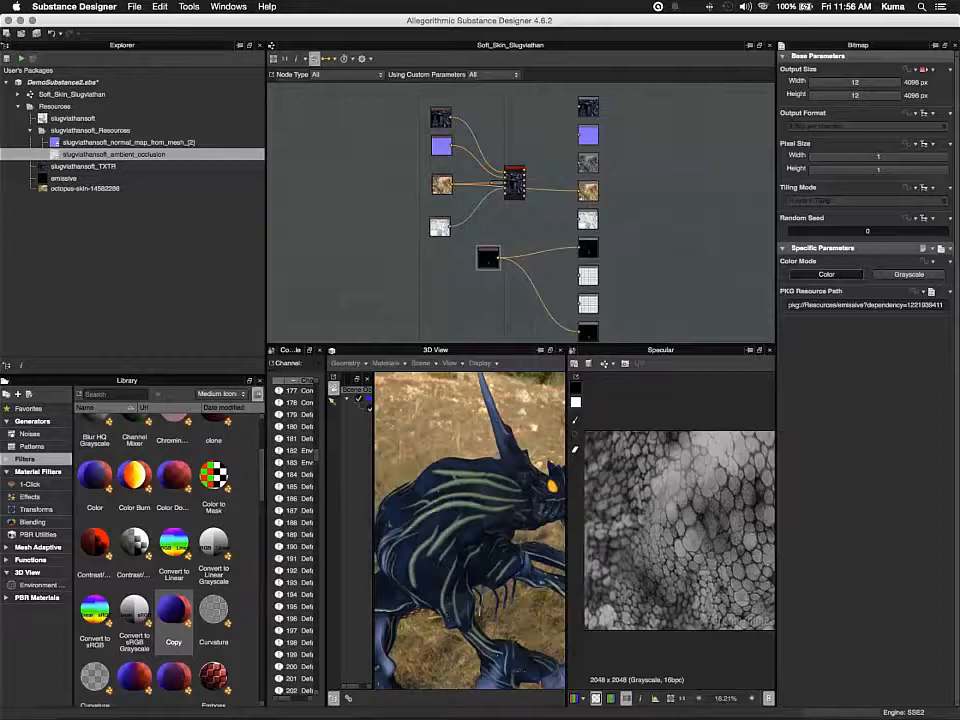
scroll(170, 600, down, 1)
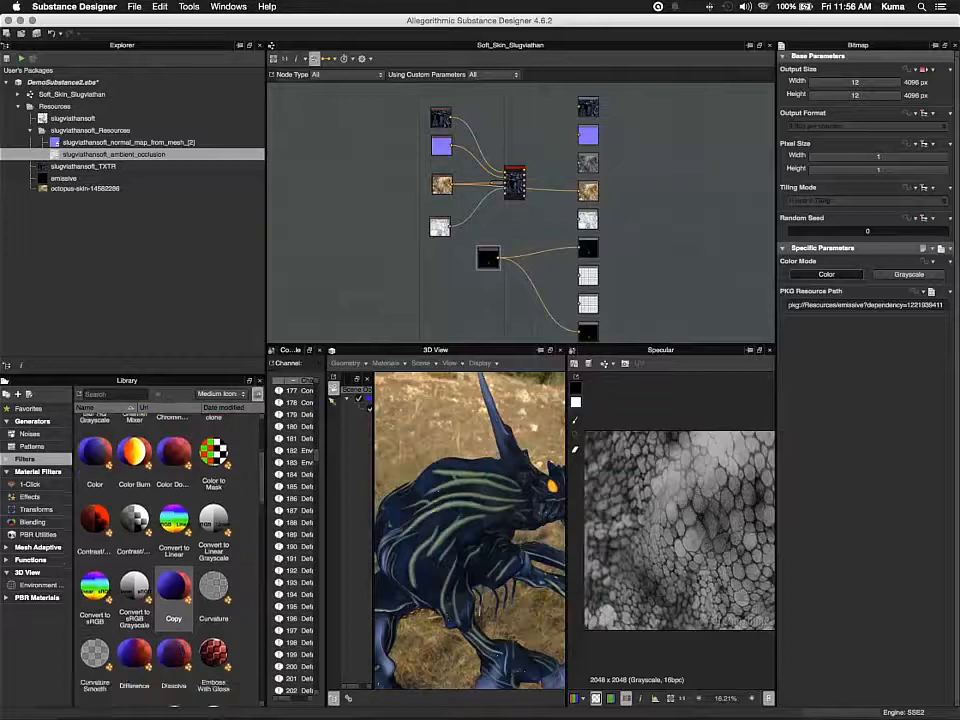
scroll(173, 595, down, 3)
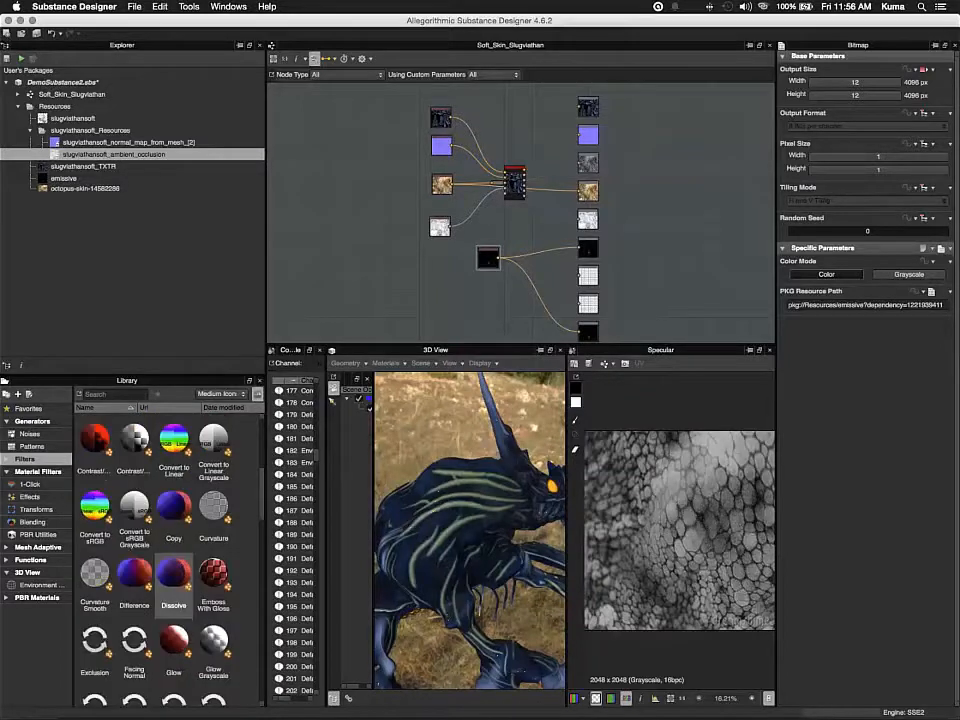
scroll(173, 562, down, 4)
drag(173, 550, 542, 264)
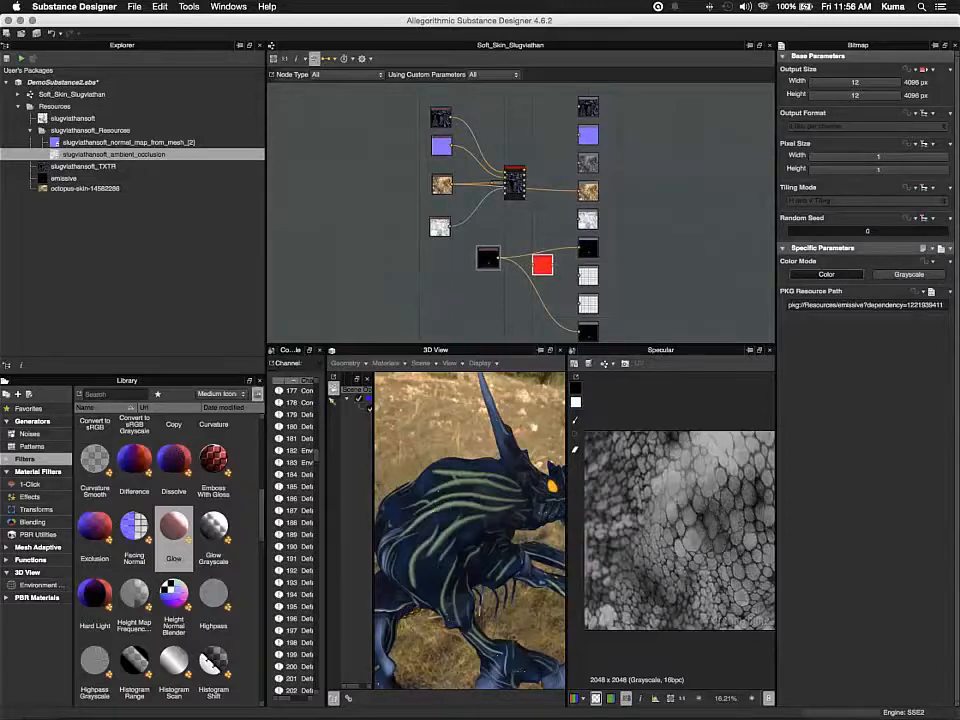
- Remove the direct link into the Emissive output and route the emissive bitmap through the Glow node into that output
scroll(540, 266, up, 10)
scroll(540, 266, down, 5)
scroll(540, 266, up, 2)
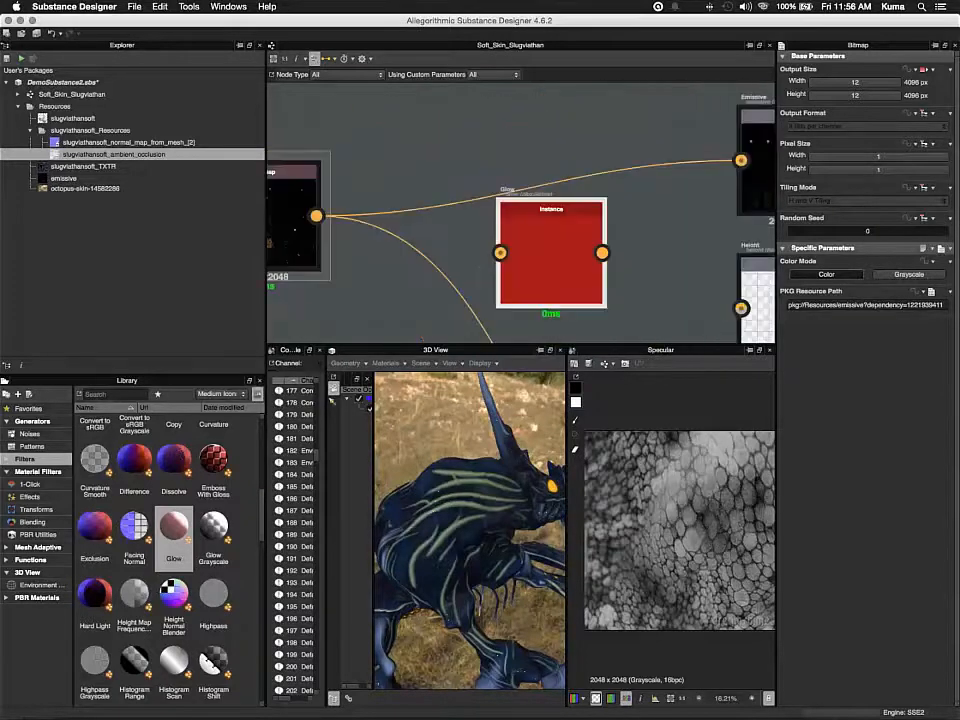
click(722, 161)
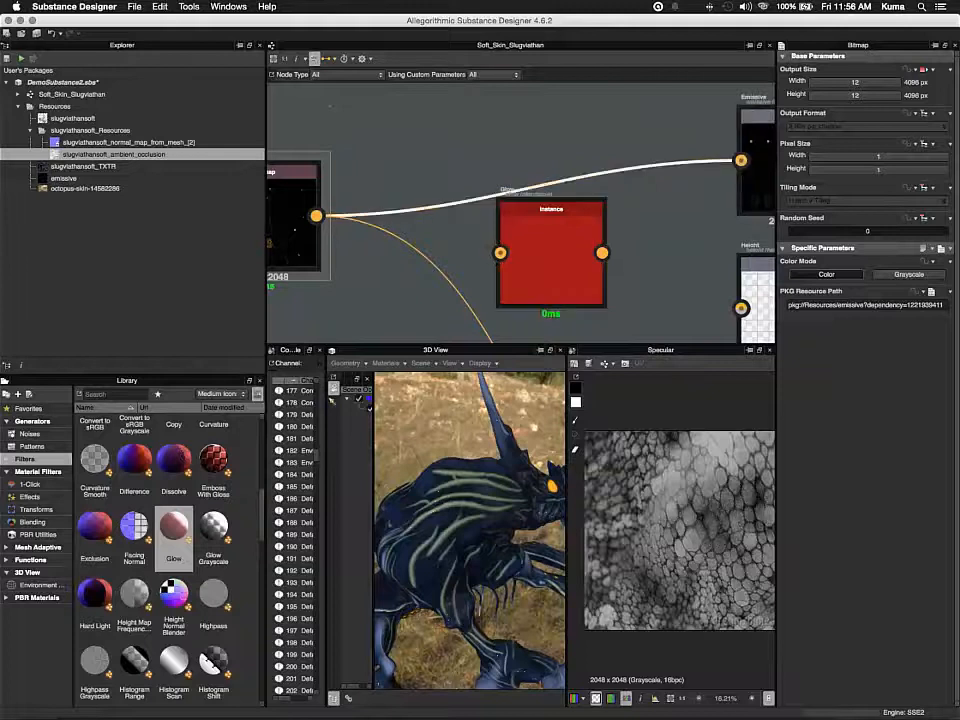
key(Delete)
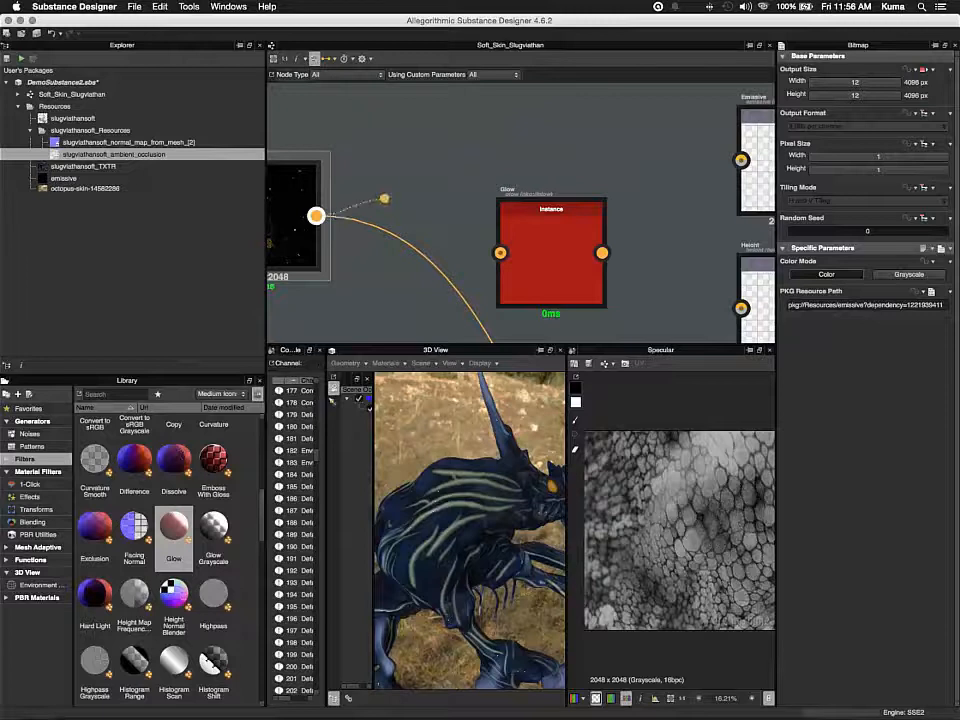
drag(316, 216, 500, 253)
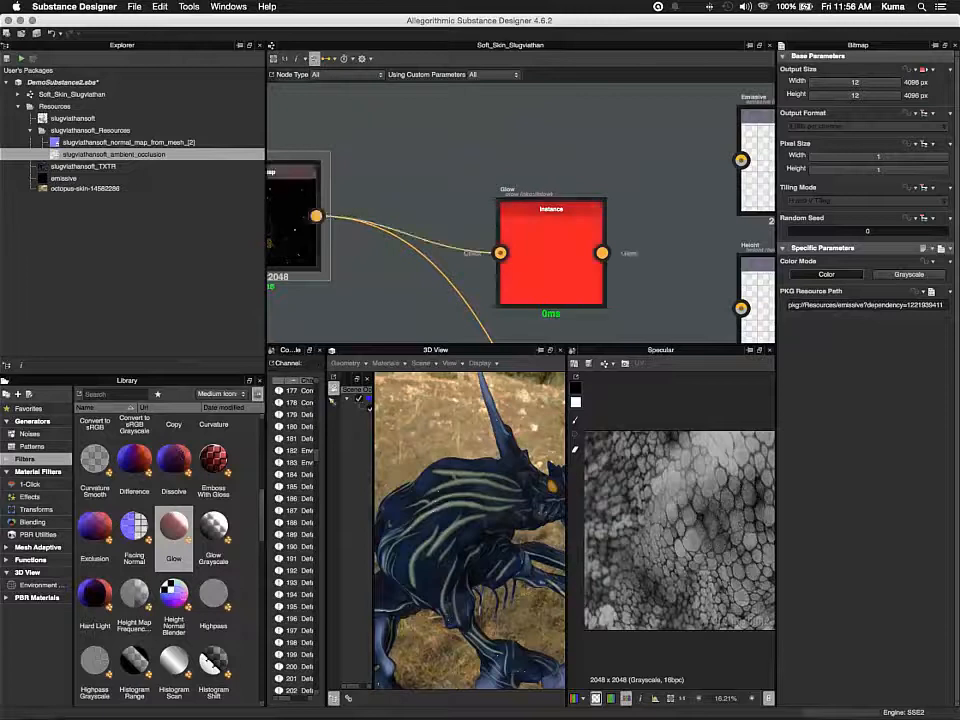
drag(602, 253, 741, 160)
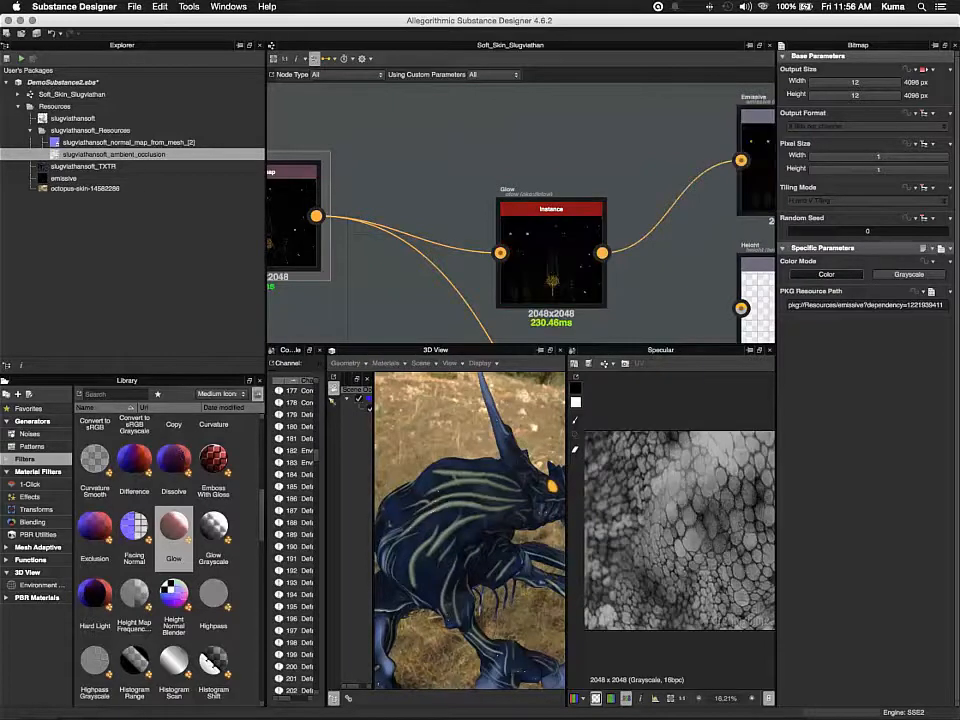
drag(500, 545, 456, 507)
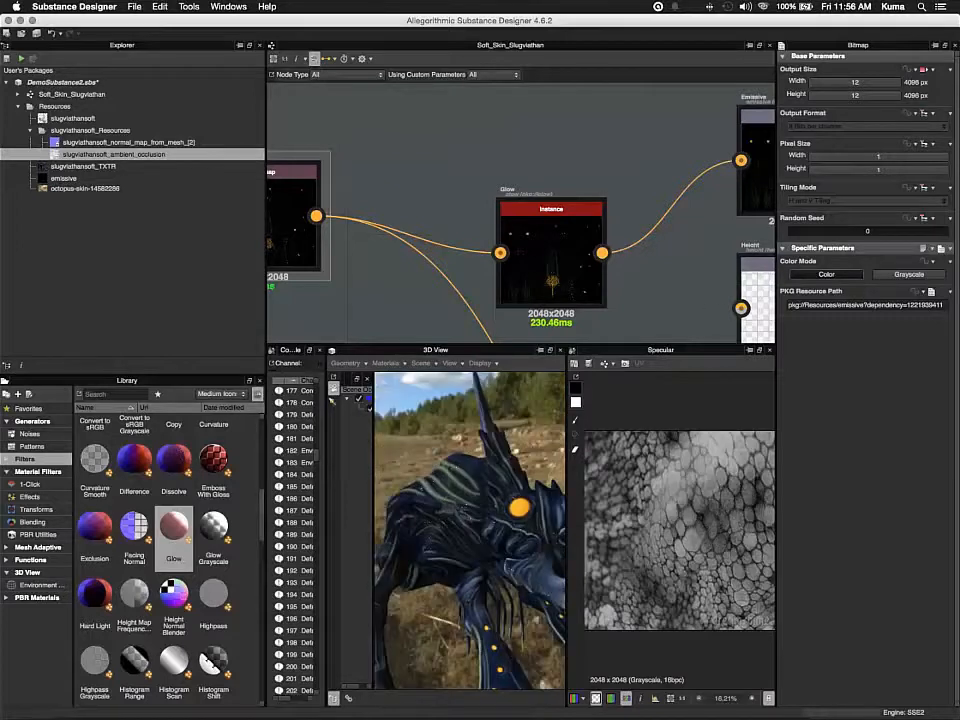
- Set the Glow node's Glow Amount to 1, Glow Size to 17.01 and Clear Amount to 0.64, checking the creature from several angles
double_click(551, 260)
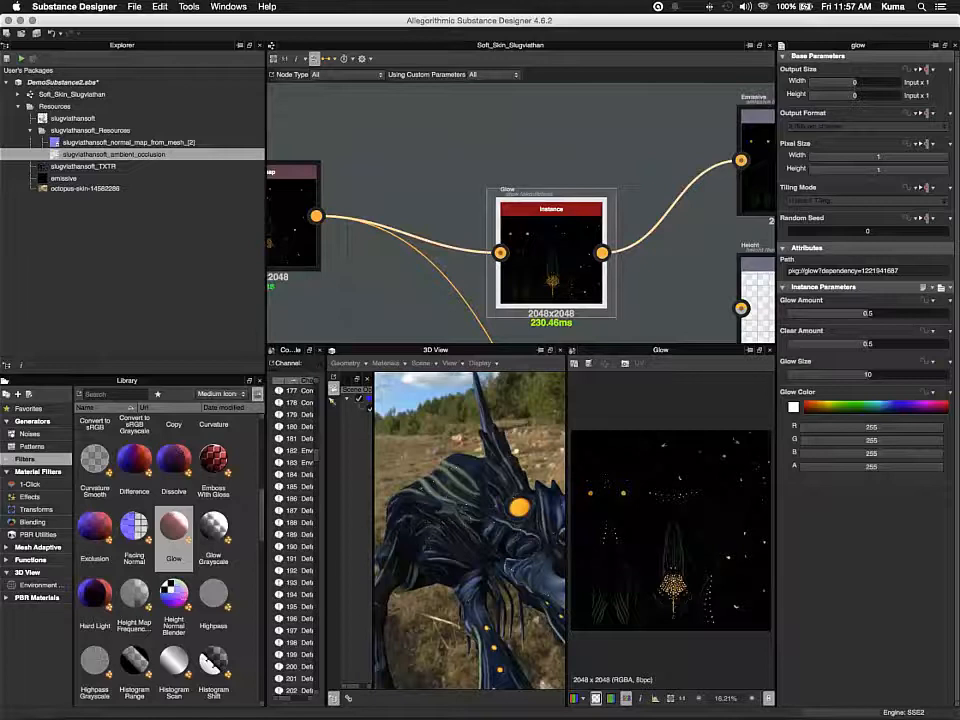
drag(868, 314, 948, 314)
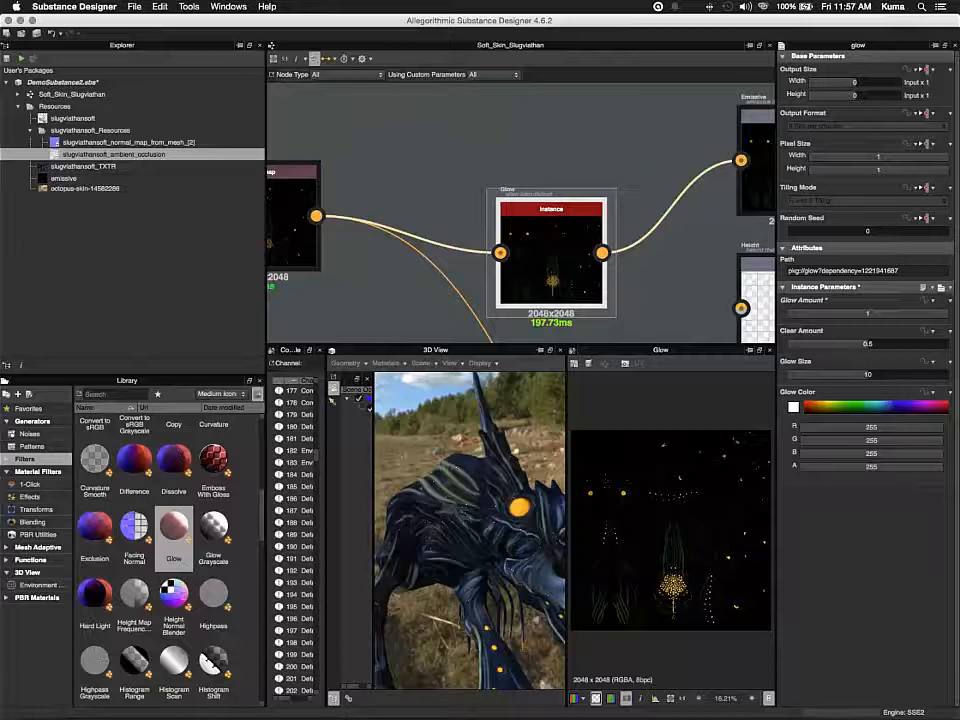
drag(868, 375, 925, 375)
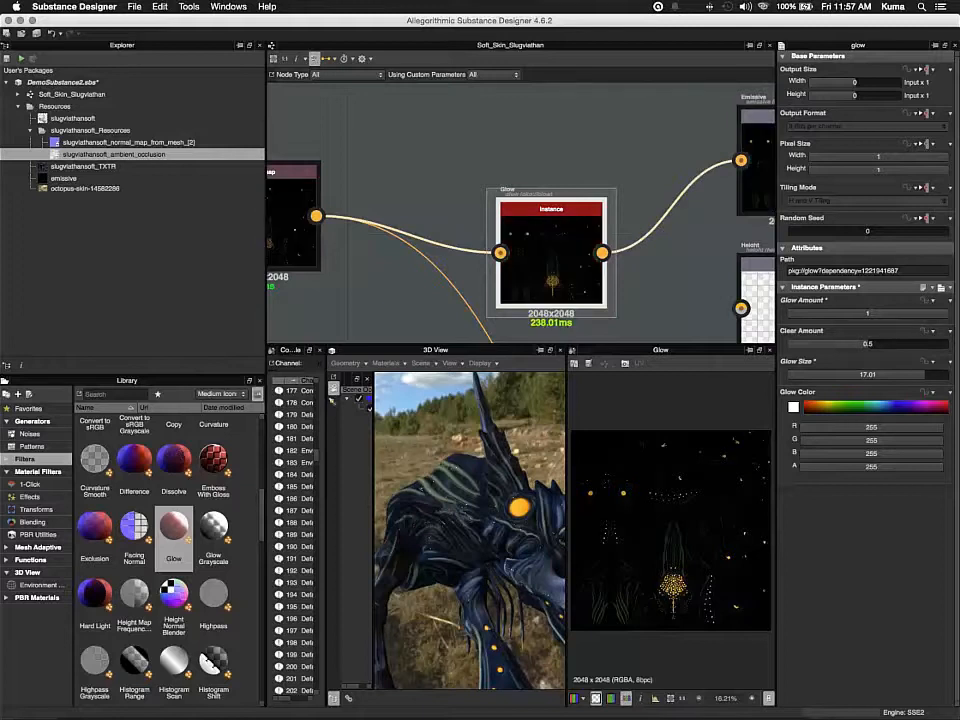
drag(868, 344, 890, 344)
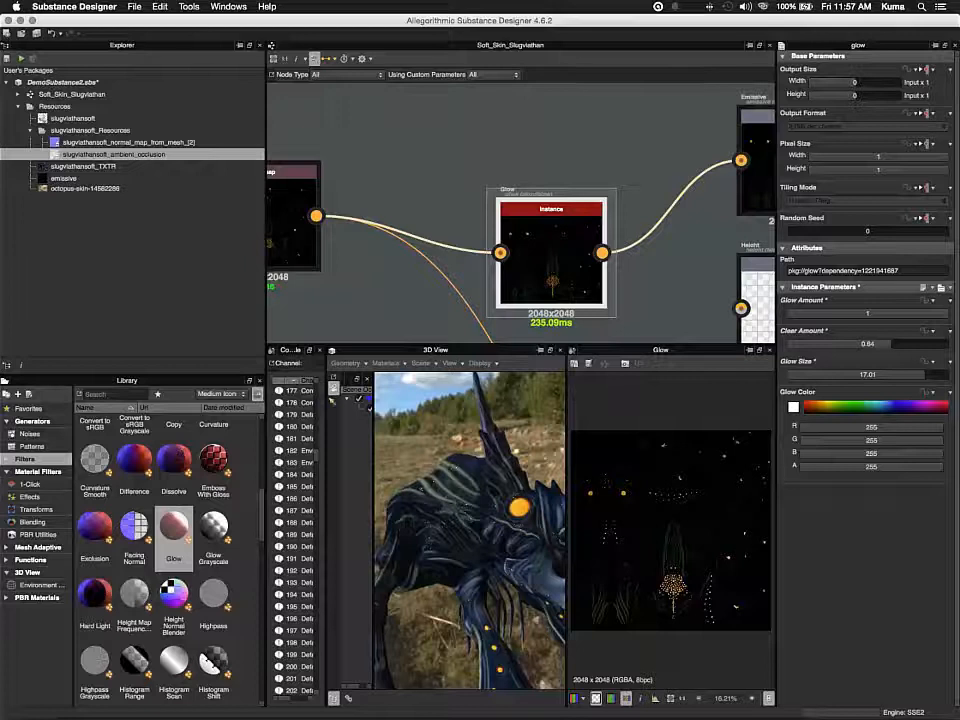
drag(468, 474, 452, 467)
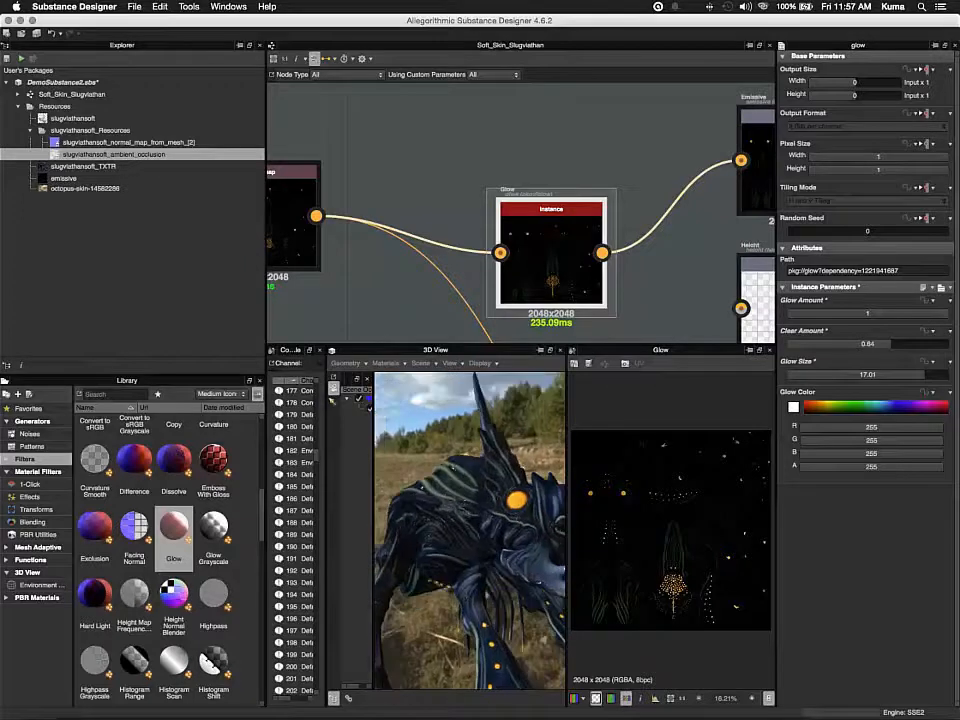
drag(468, 540, 440, 425)
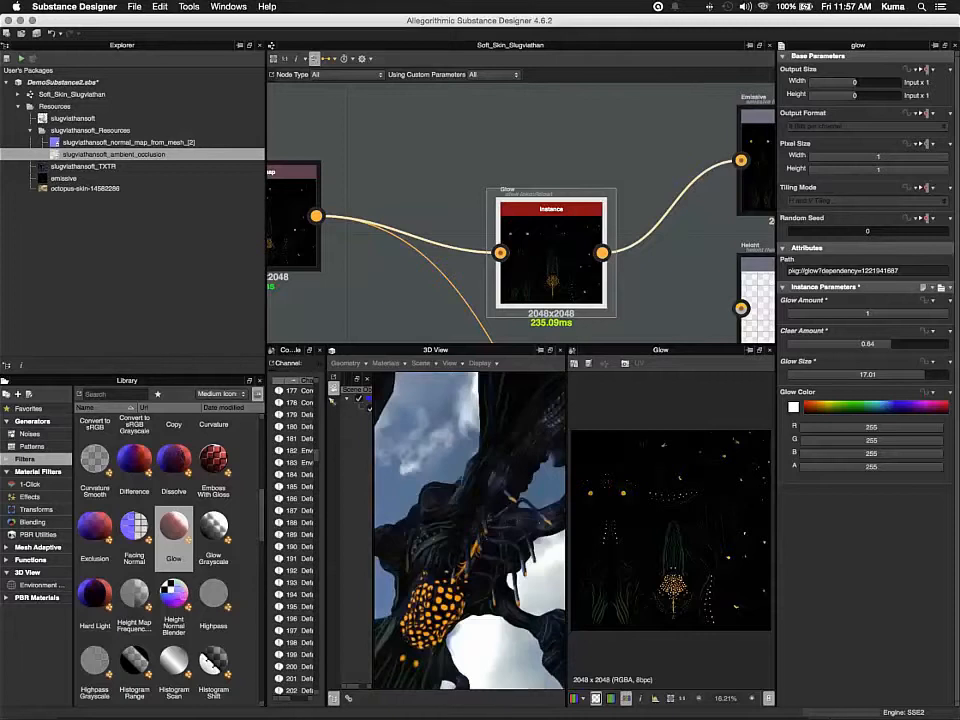
drag(440, 520, 490, 525)
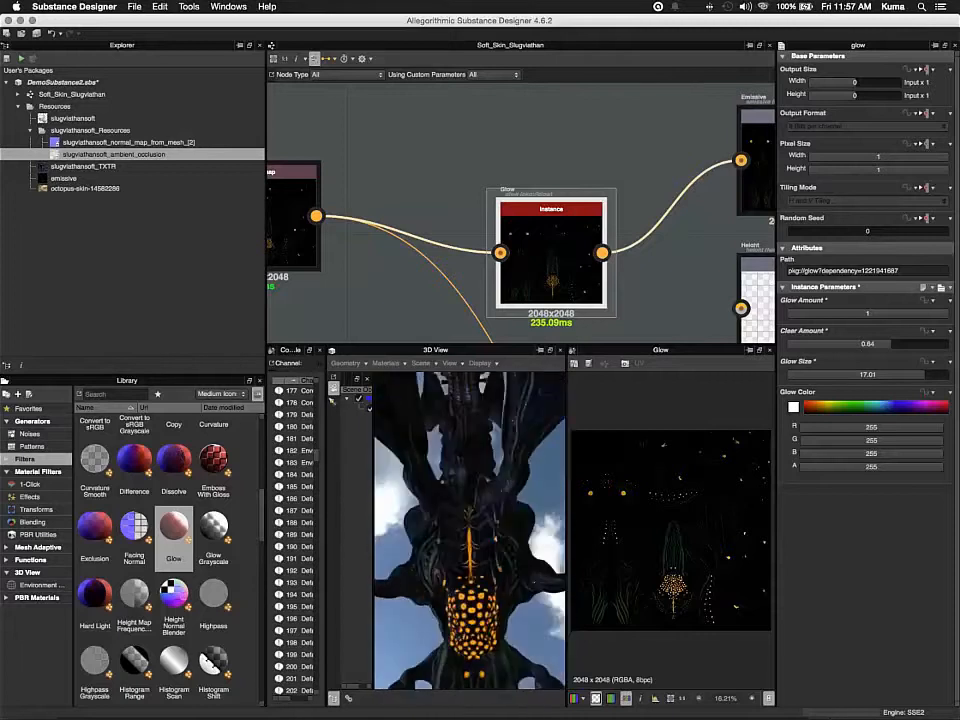
drag(480, 470, 505, 575)
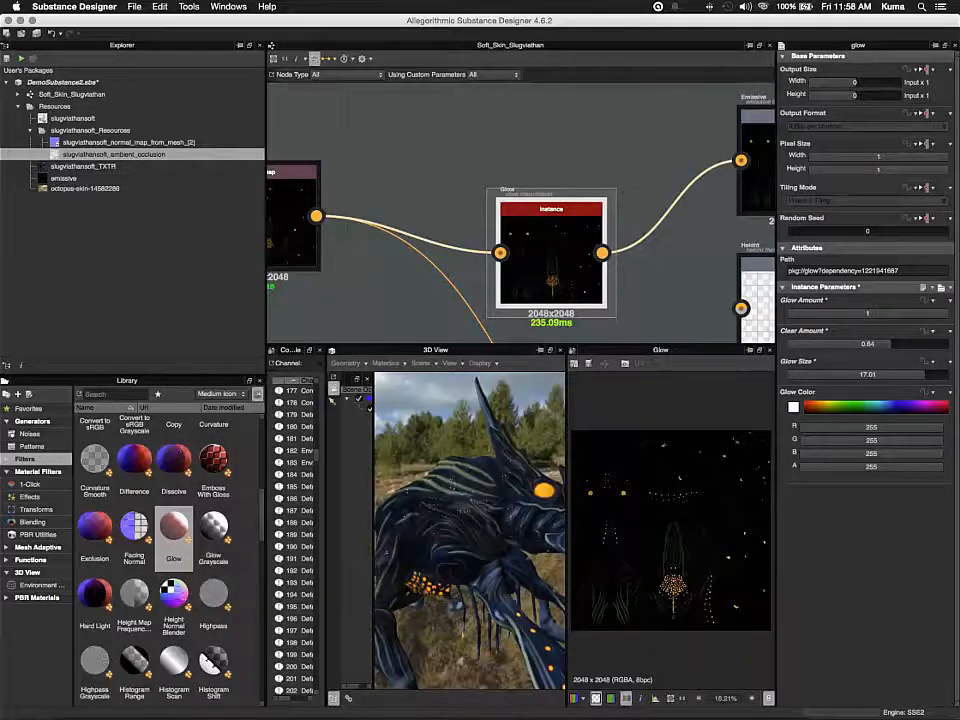
- Add a colour Contrast/Luminosity filter from the library to the graph and open its parameters
scroll(165, 550, up, 3)
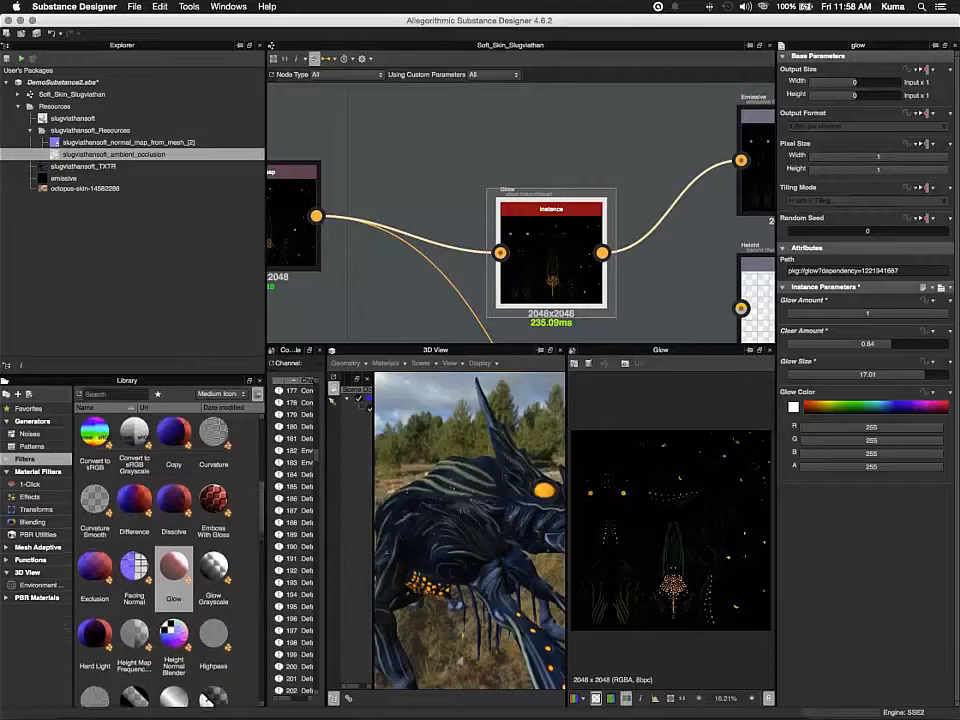
scroll(150, 600, up, 2)
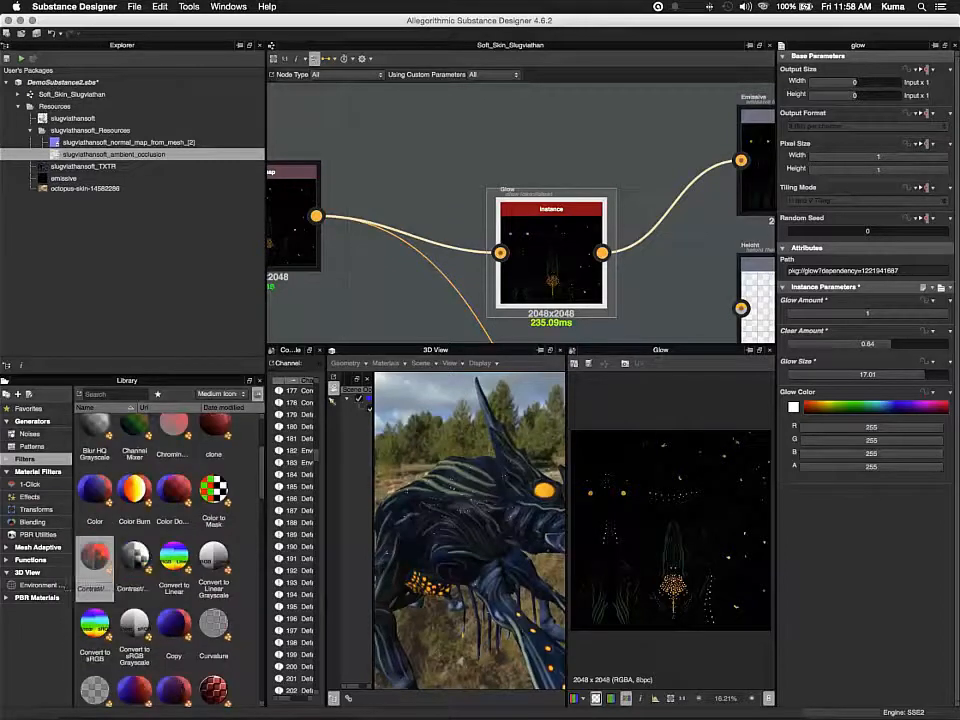
drag(95, 562, 435, 130)
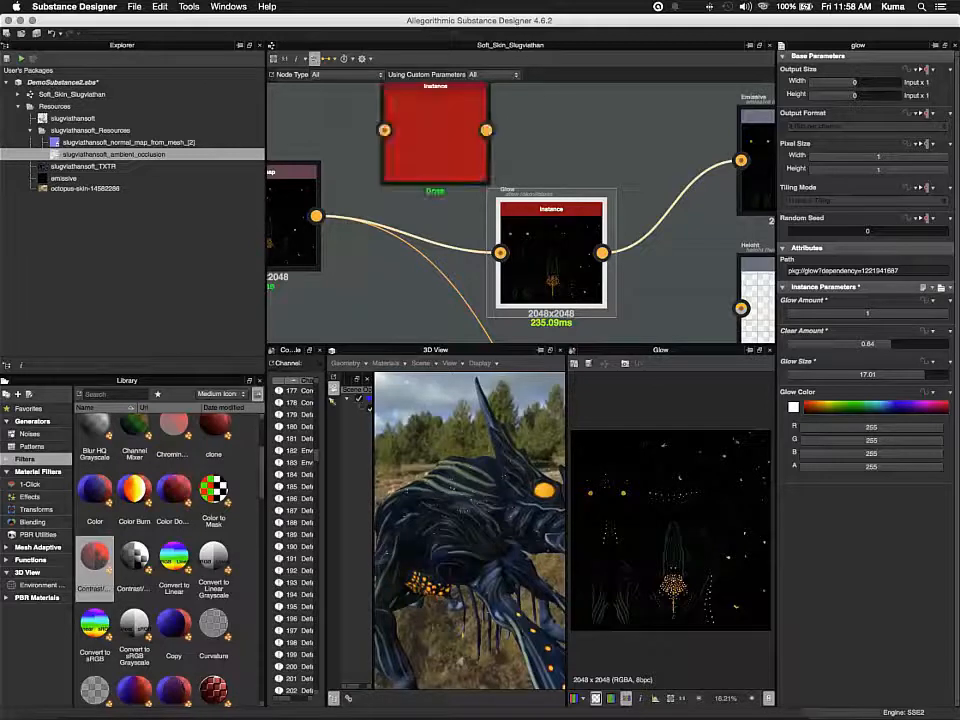
scroll(459, 152, down, 5)
scroll(459, 152, up, 2)
double_click(459, 152)
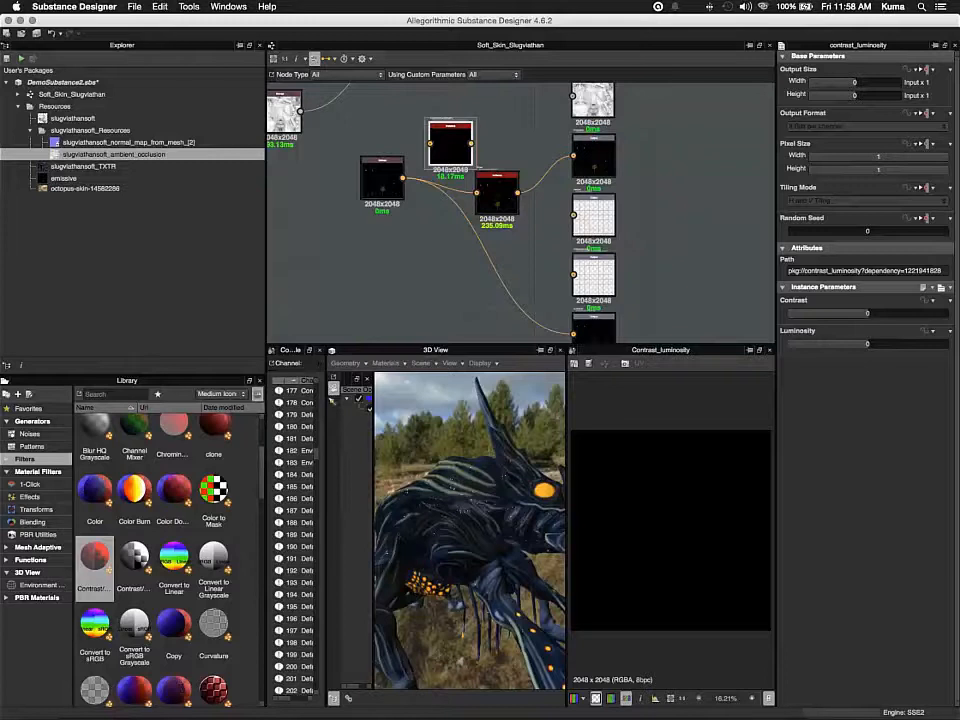
- Place the Contrast/Luminosity node beside the skin texture bitmap and route the texture through it into the PBR Base Material node's first input
drag(453, 485, 462, 526)
scroll(425, 258, up, 4)
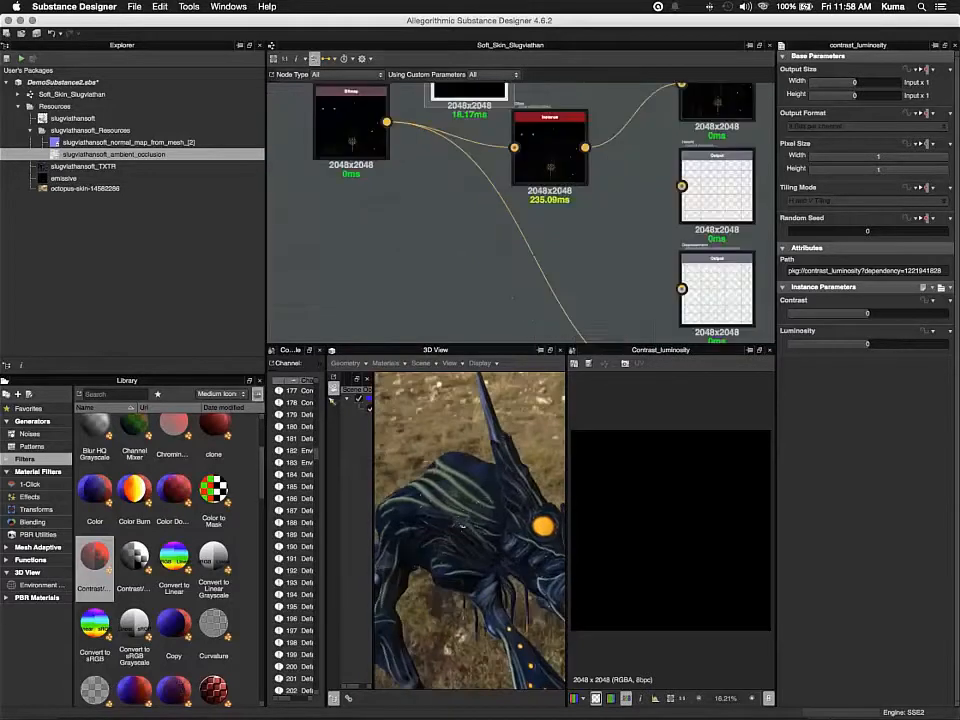
scroll(425, 258, down, 10)
scroll(425, 258, up, 3)
scroll(428, 200, up, 2)
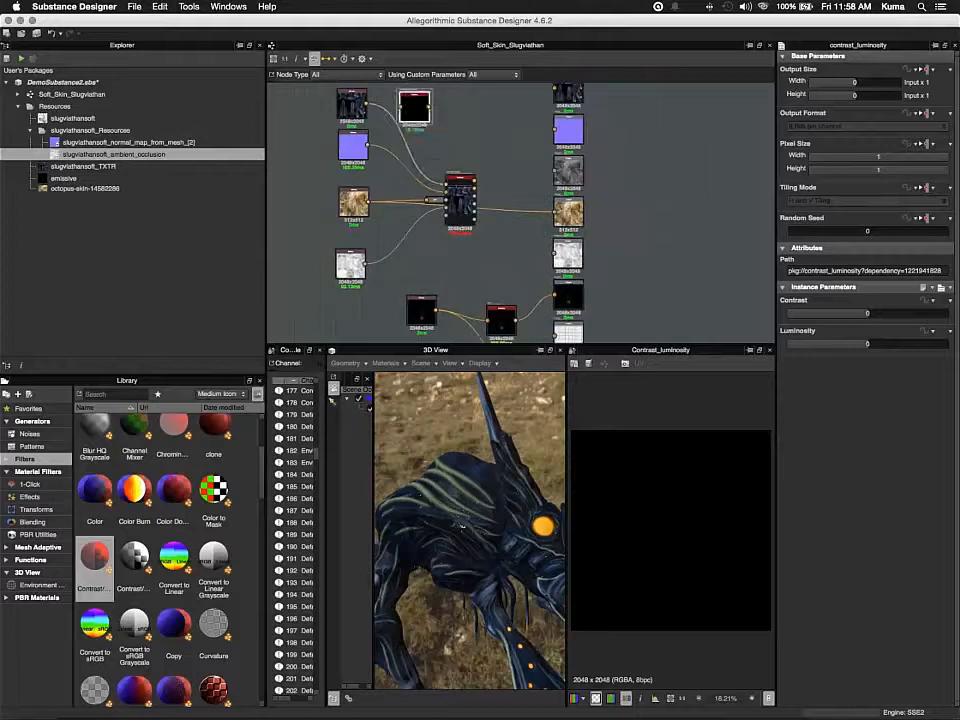
click(408, 150)
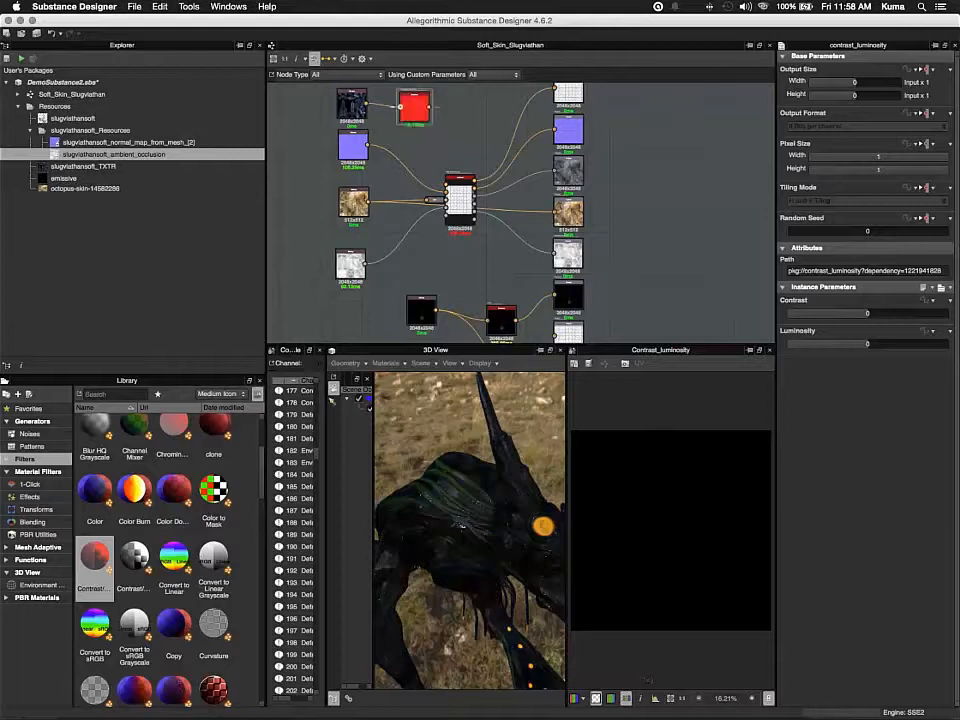
drag(429, 106, 446, 184)
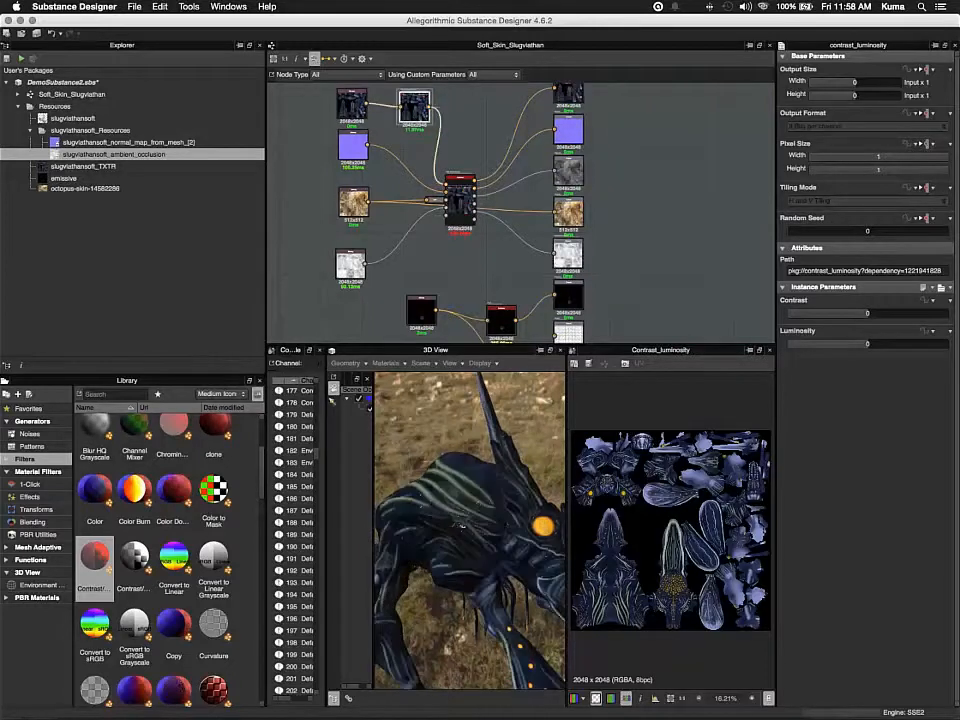
- Nudge the Contrast/Luminosity node toward the texture bitmap and set its Contrast to 0.32 and Luminosity to 0.23
drag(414, 107, 408, 117)
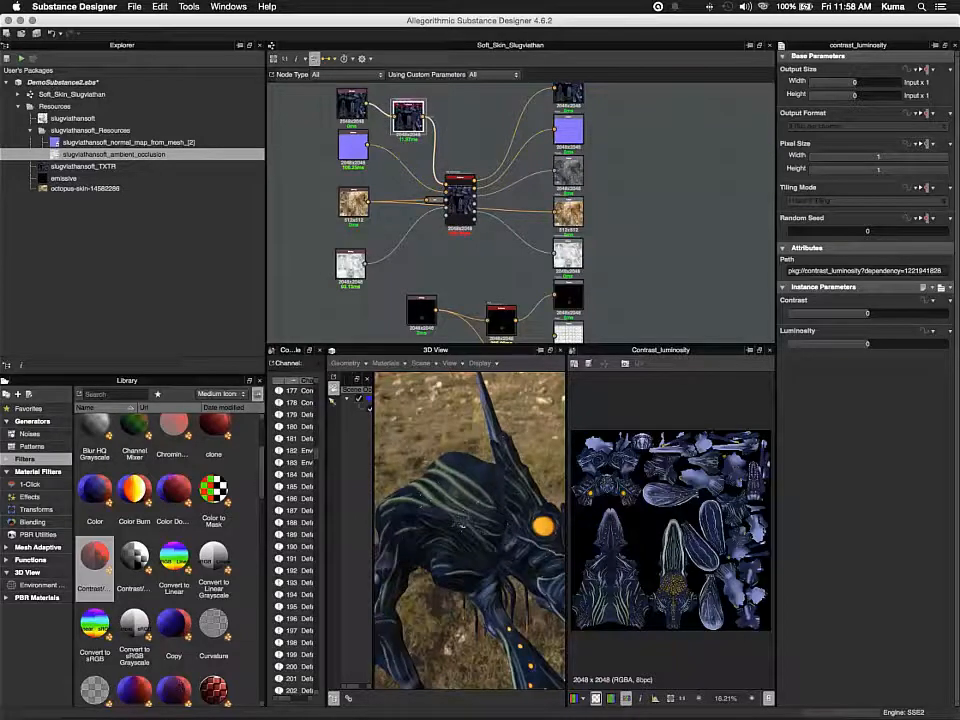
drag(868, 344, 890, 314)
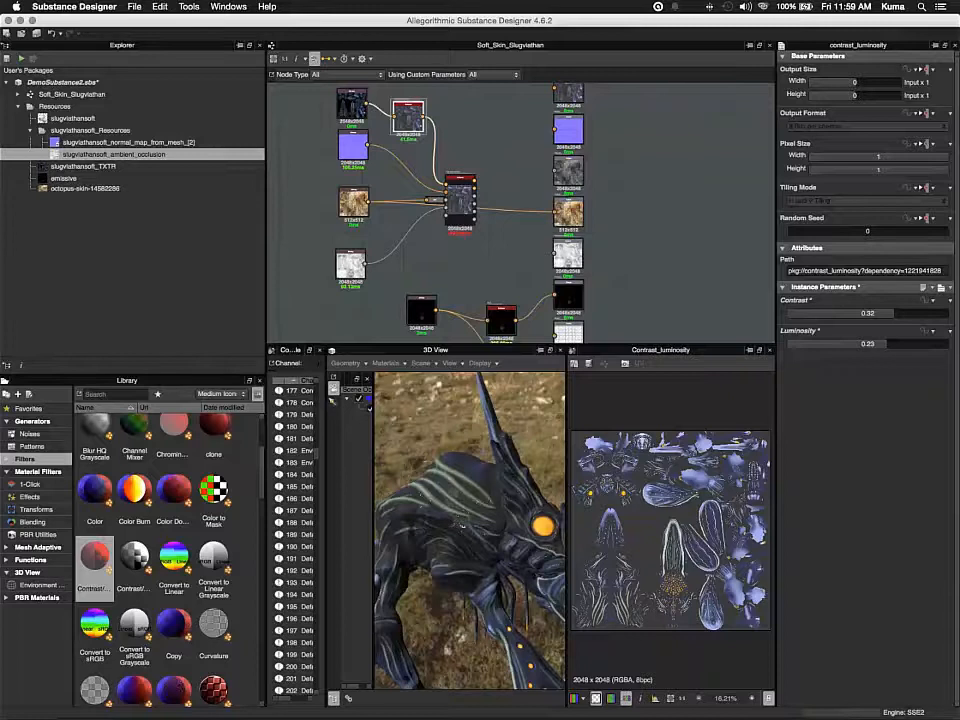
drag(462, 524, 432, 485)
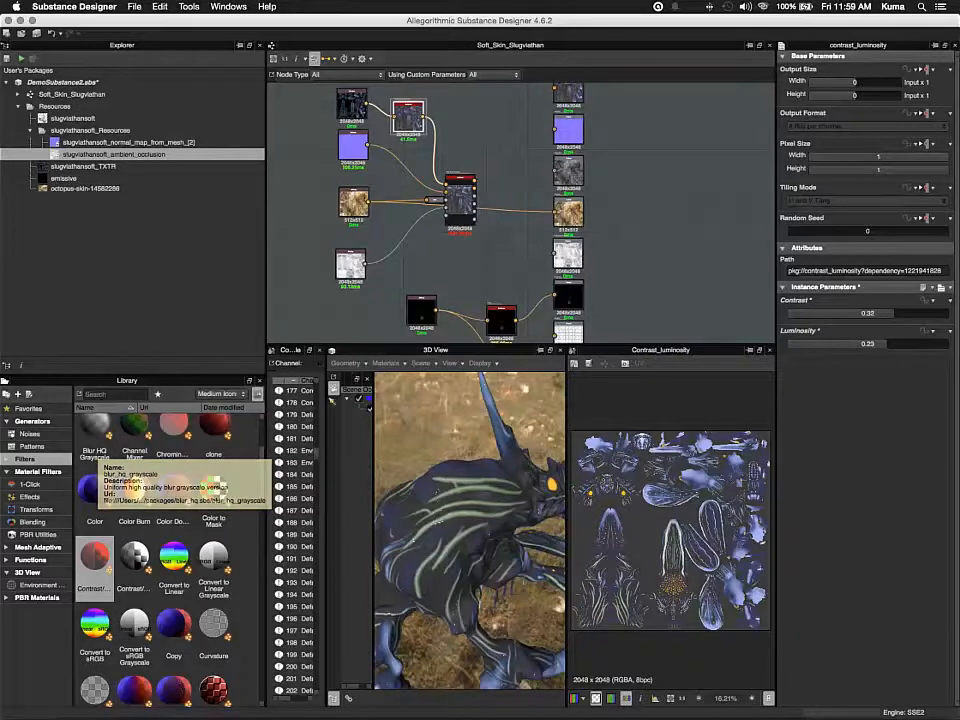
- Move the ambient occlusion bitmap up and to the left in the graph, and preview its map
scroll(180, 440, up, 3)
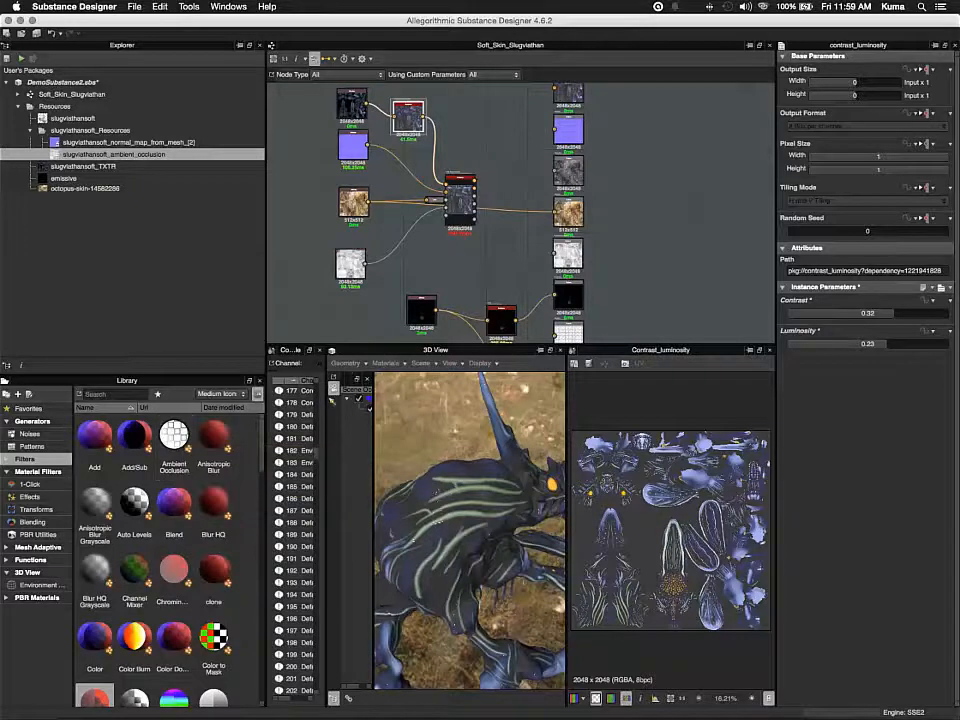
drag(350, 264, 315, 241)
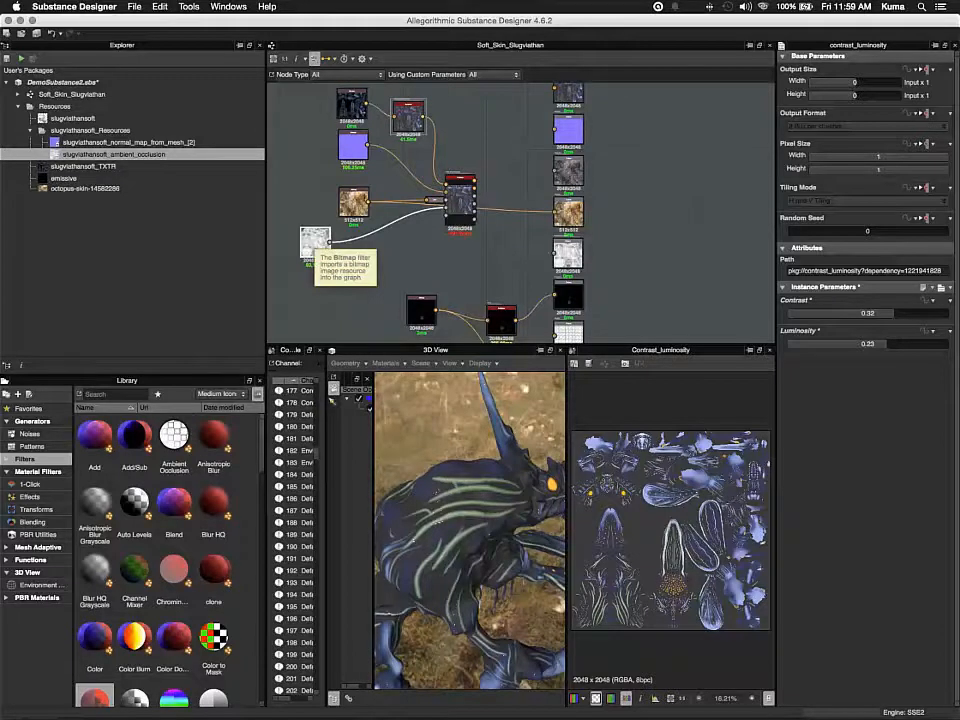
click(315, 242)
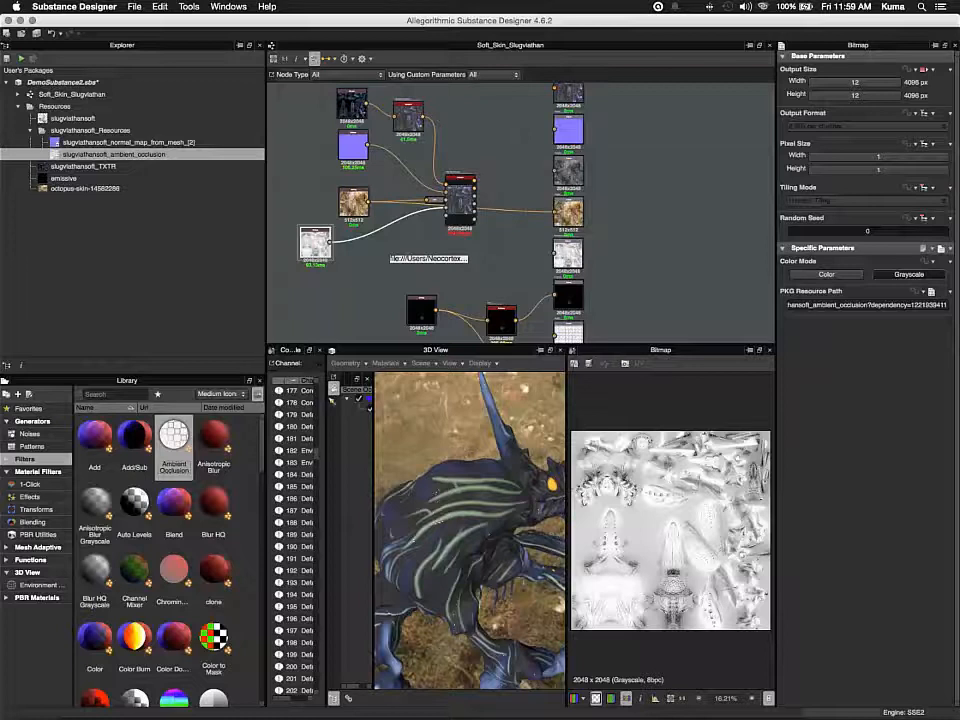
- Add an Ambient Occlusion filter fed by the normal map, link it to the PBR node in place of the occlusion bitmap, and preview it
drag(174, 437, 413, 252)
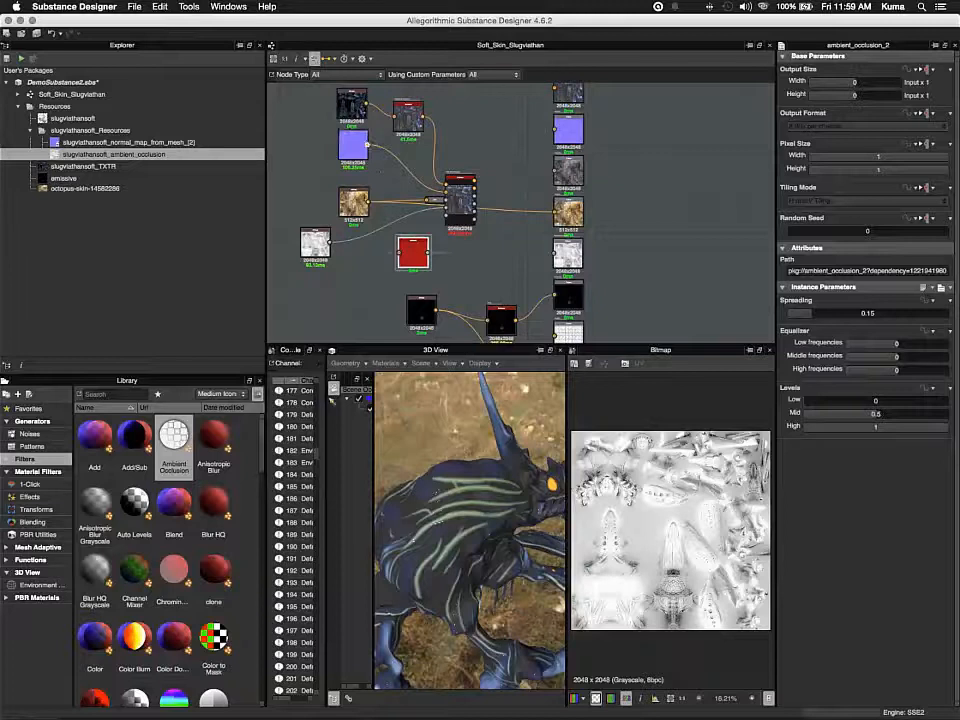
drag(368, 146, 450, 253)
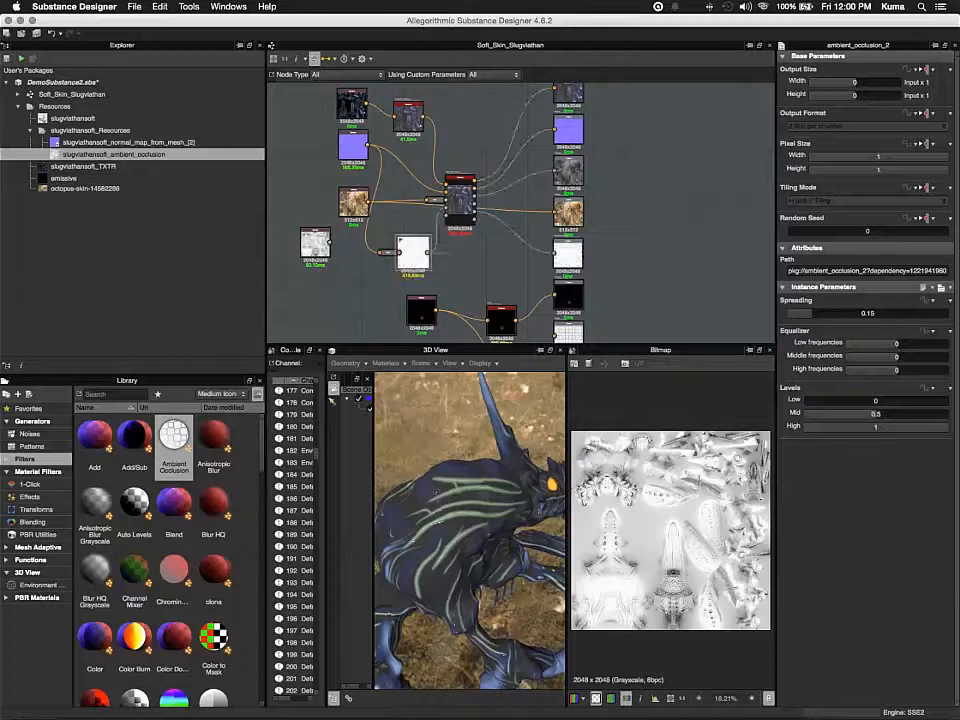
double_click(413, 252)
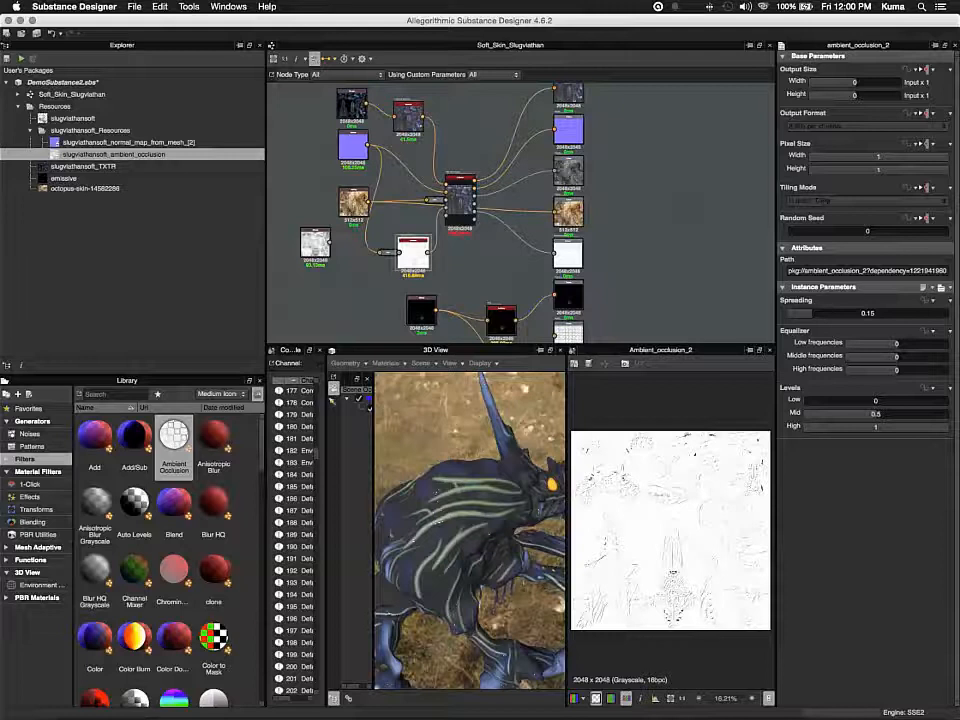
- Set the Ambient Occlusion filter's equalizer to 0.6 for low, 0.67 for middle and -0.07 for high frequencies
drag(897, 371, 855, 344)
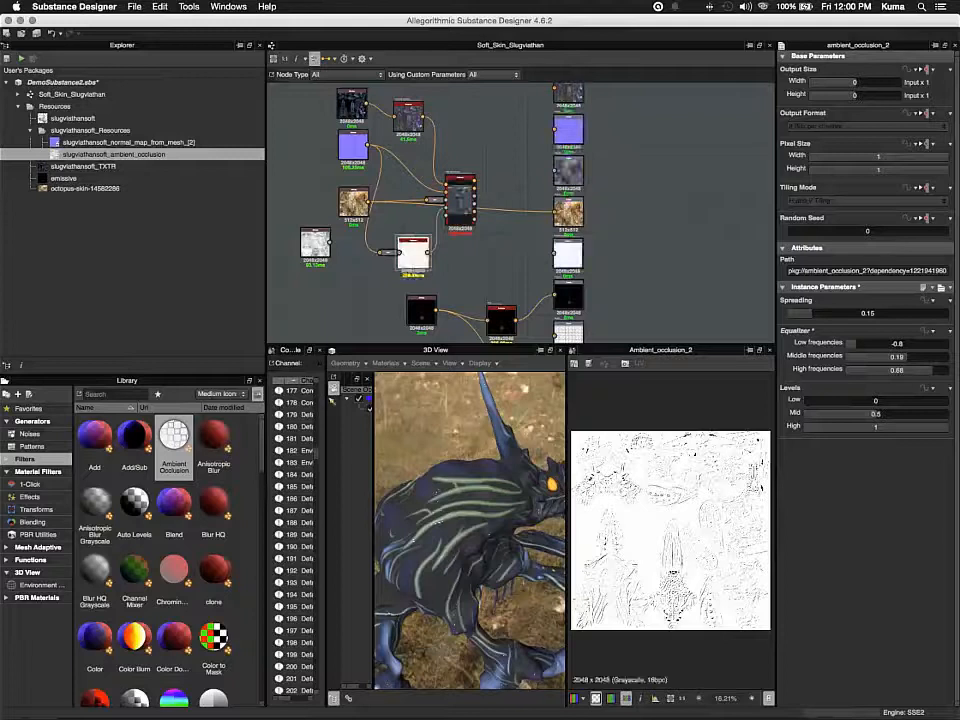
drag(855, 344, 928, 344)
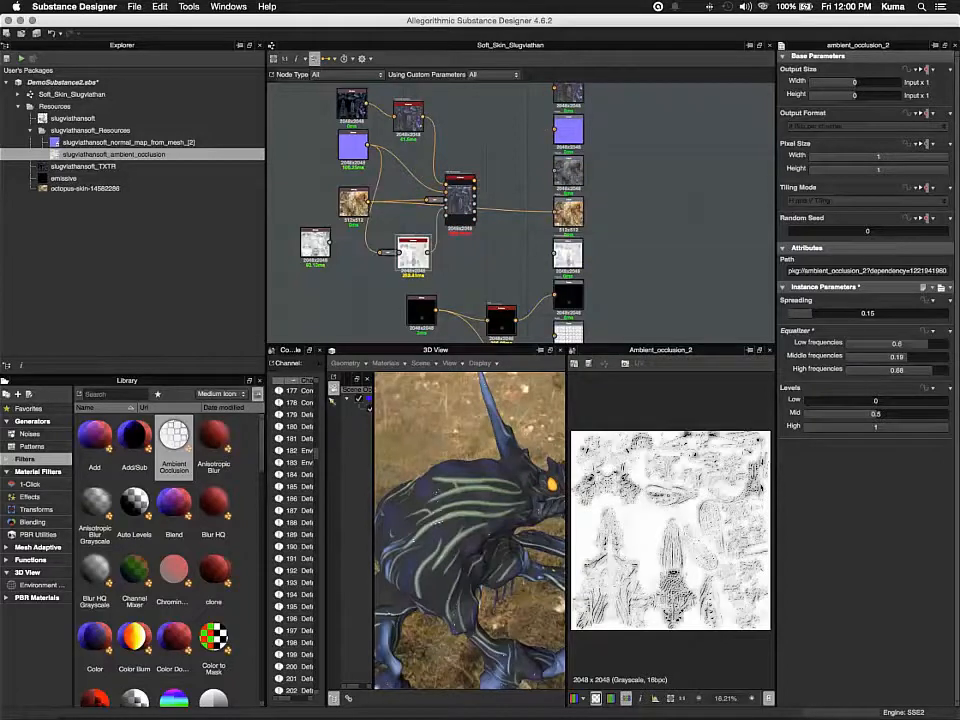
mouse_move(907, 357)
mouse_down()
mouse_move(899, 357)
mouse_move(932, 357)
mouse_move(893, 370)
mouse_up()
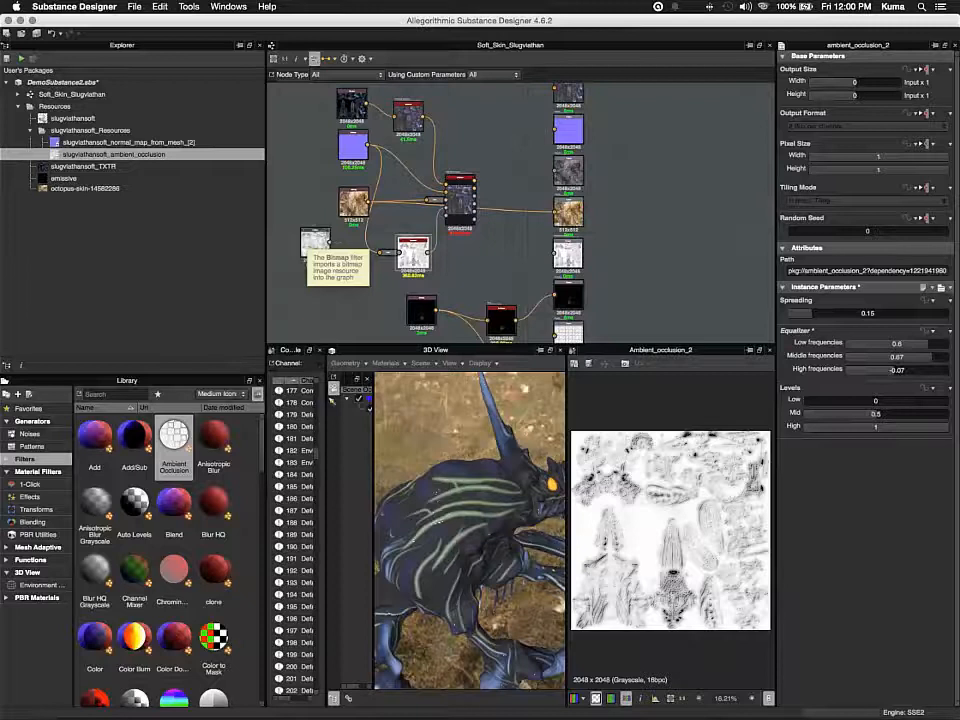
- Move the Ambient Occlusion filter up below the link nodes and shift the ambient occlusion bitmap slightly right toward it
drag(413, 254, 419, 239)
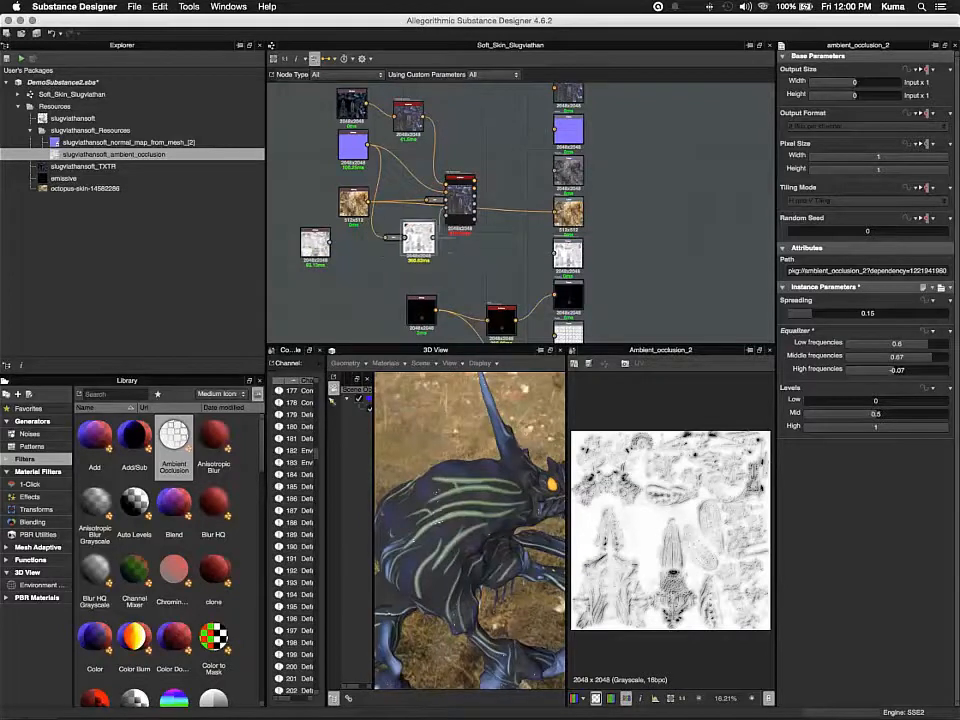
click(315, 243)
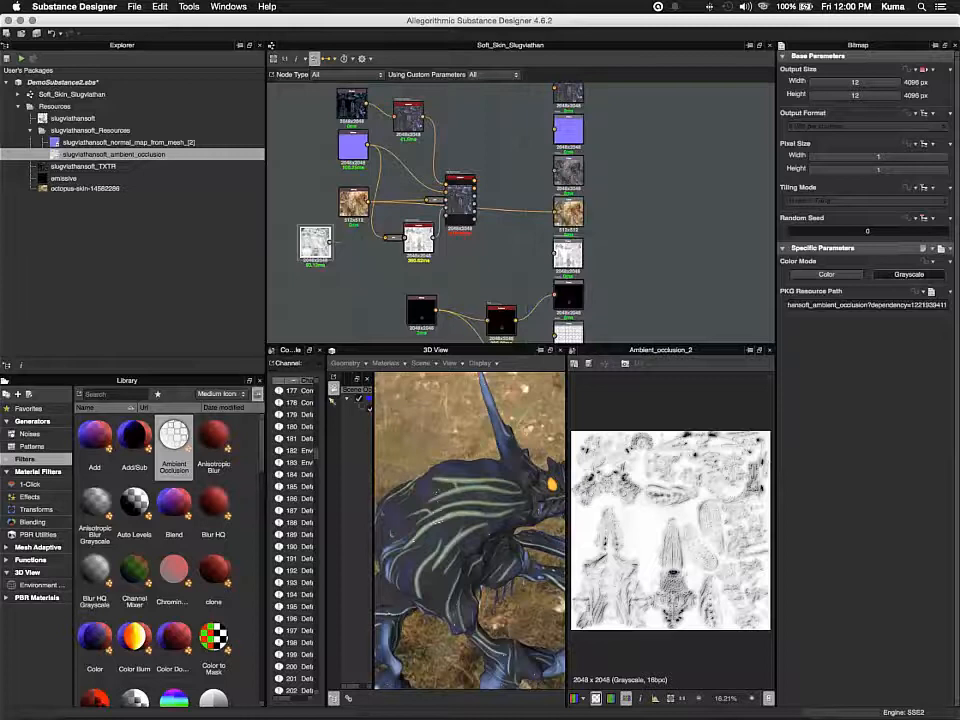
drag(315, 243, 336, 249)
click(418, 238)
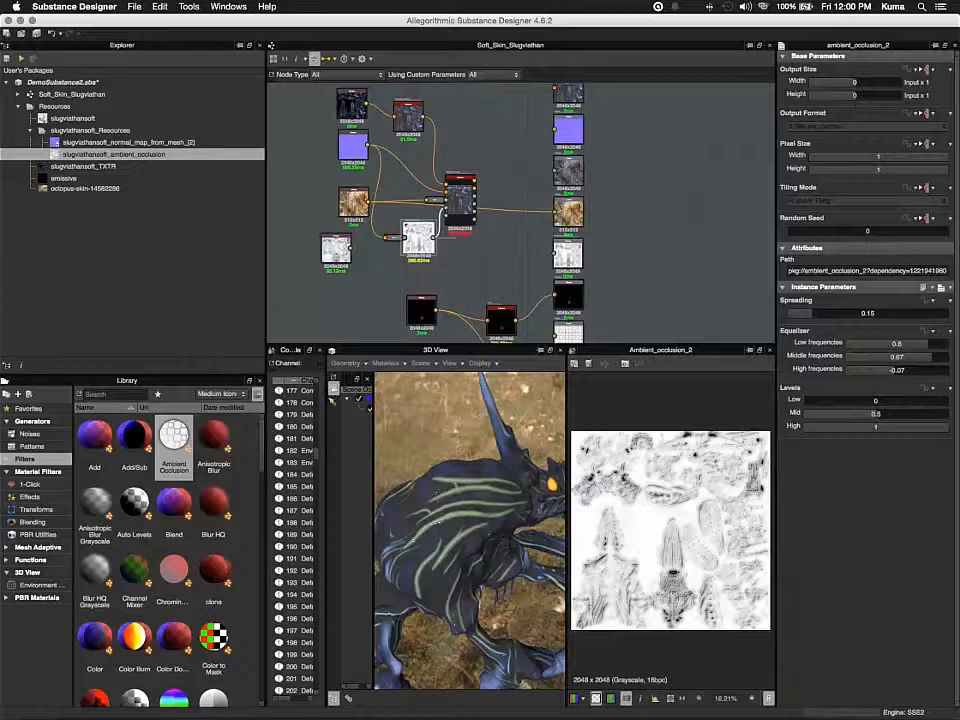
drag(418, 238, 408, 238)
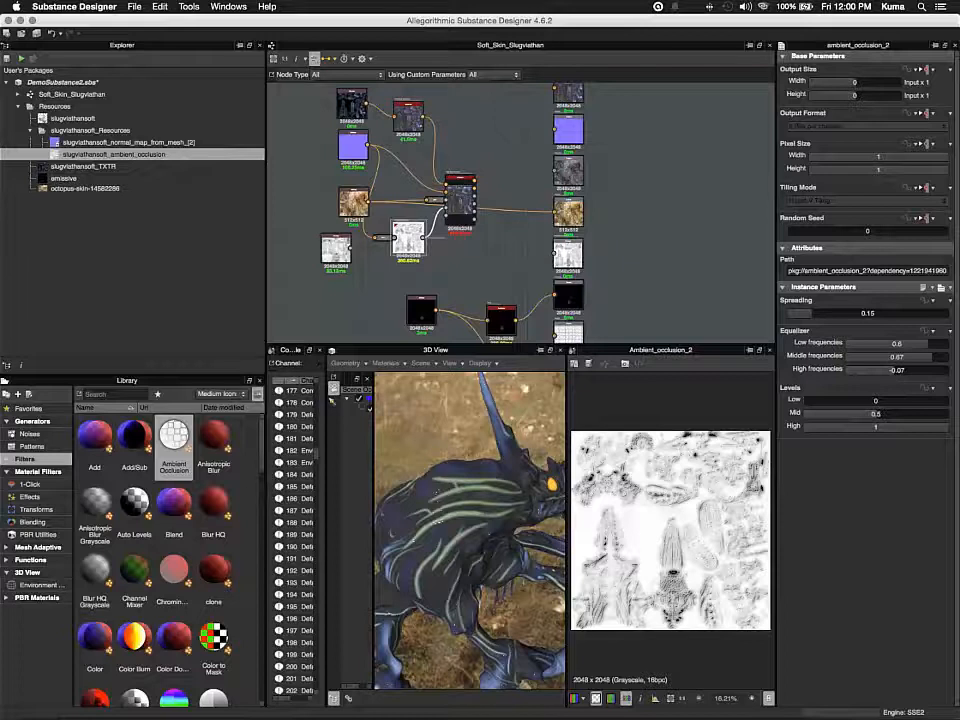
- Delete the Ambient Occlusion filter and dock the leftover Grayscale Conversion node onto the PBR Base Material node
key(Delete)
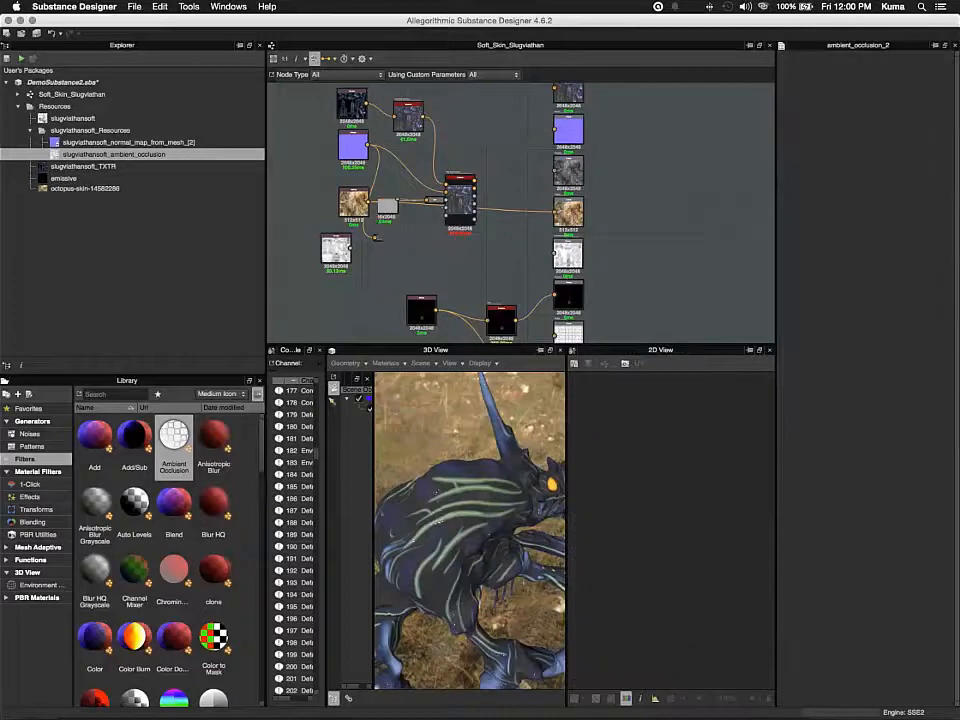
click(383, 200)
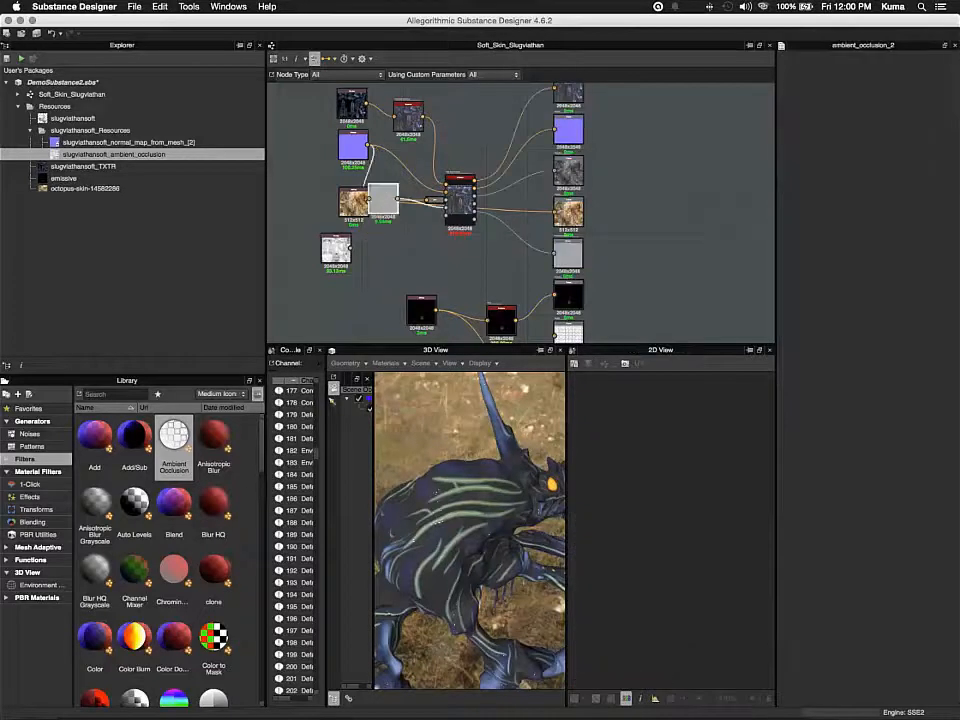
drag(383, 200, 407, 264)
key(d)
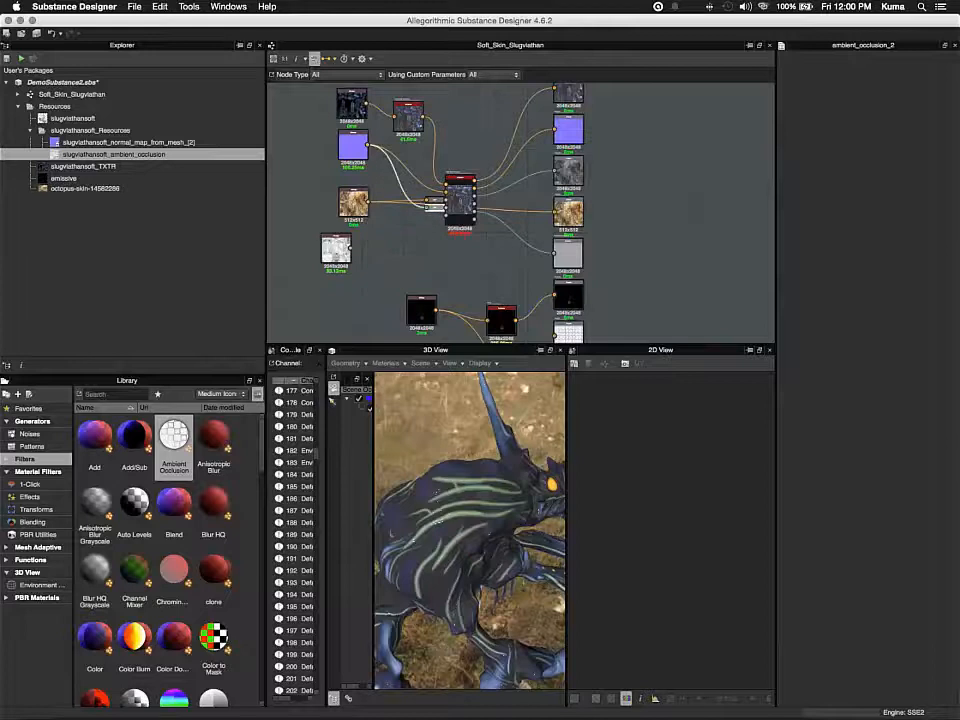
- Preview and delete the docked Grayscale Conversion node, and reconnect the ambient occlusion bitmap to the PBR Base Material node
double_click(434, 205)
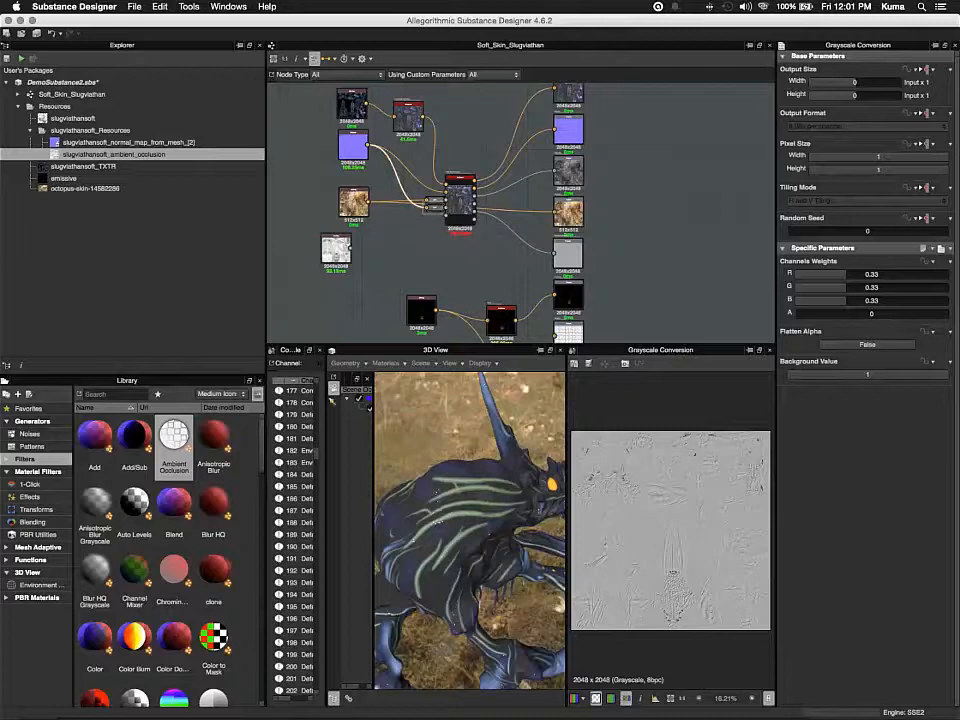
key(Delete)
click(434, 208)
key(Delete)
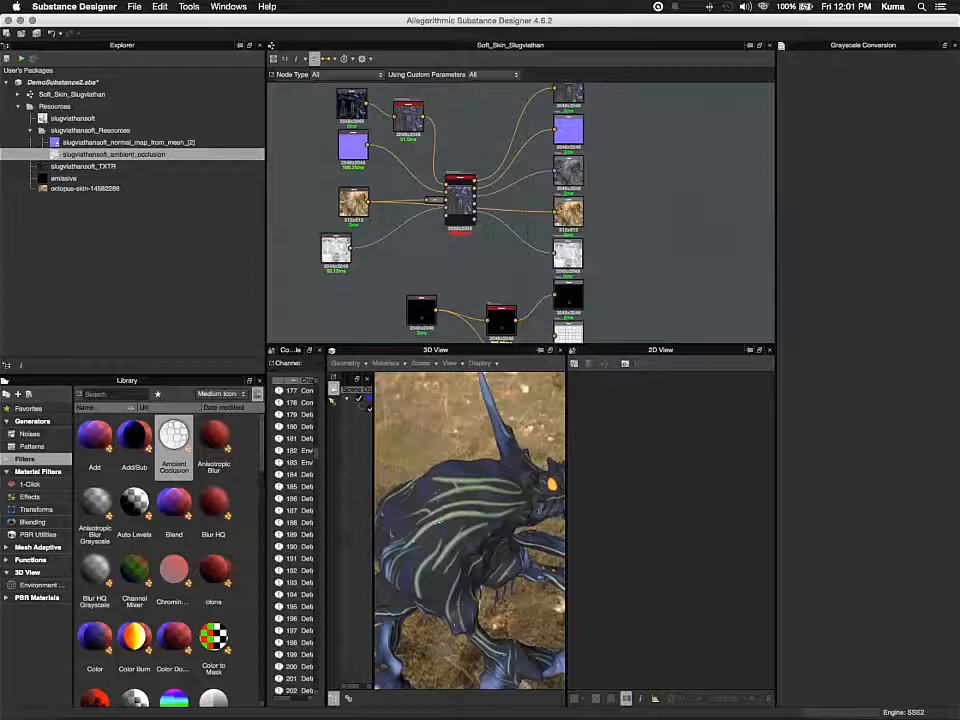
scroll(173, 530, down, 5)
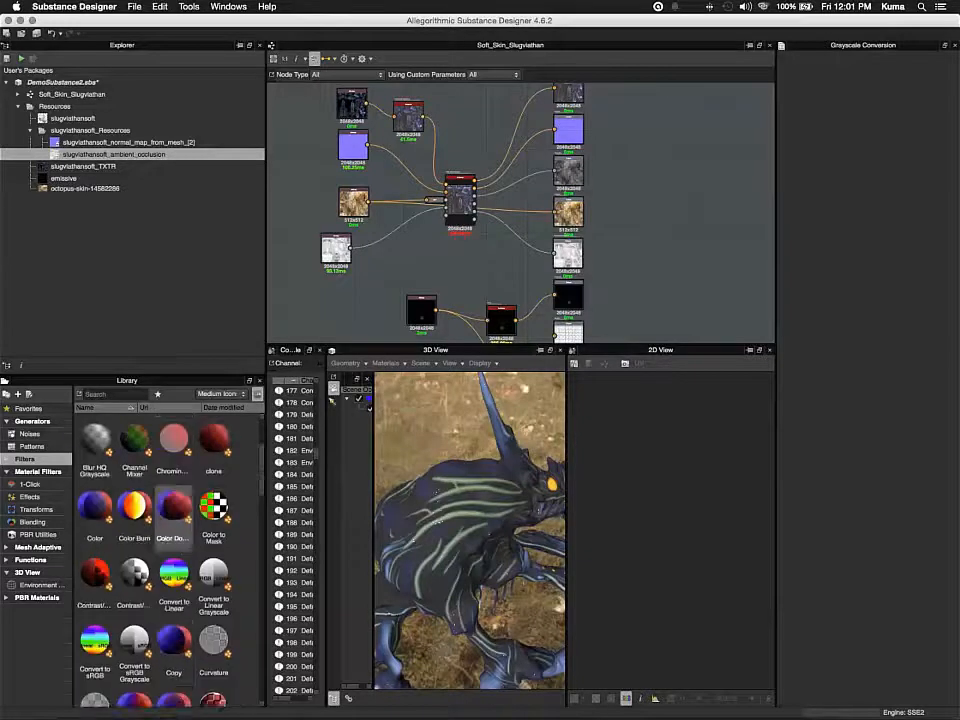
scroll(173, 530, down, 1)
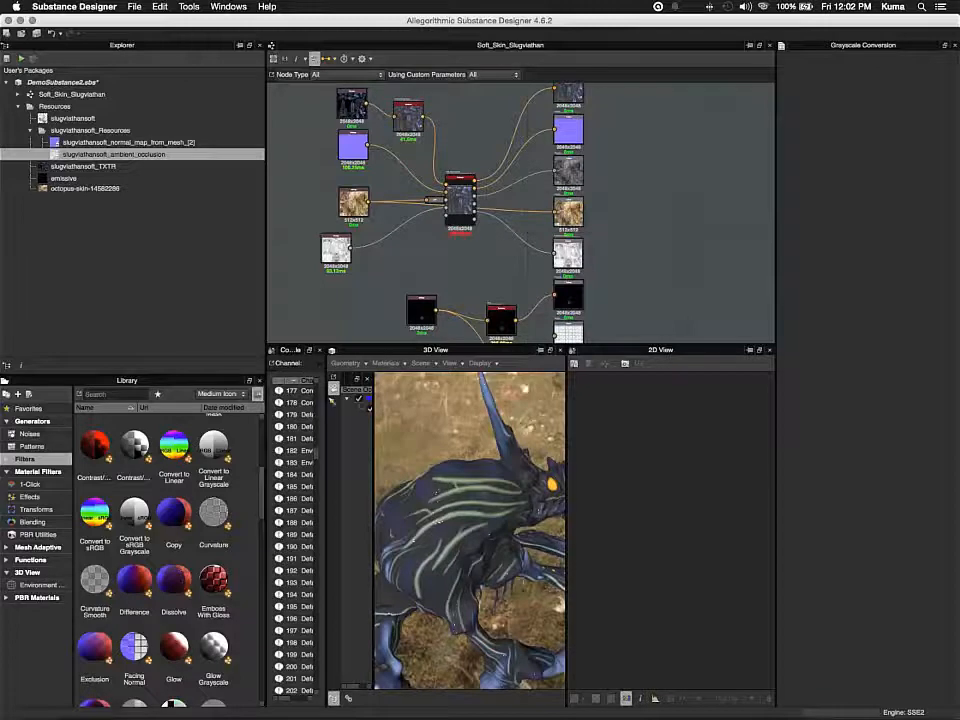
- Move the Glow node and the emissive bitmap up in the graph, closer to the level of their output node
drag(501, 320, 501, 296)
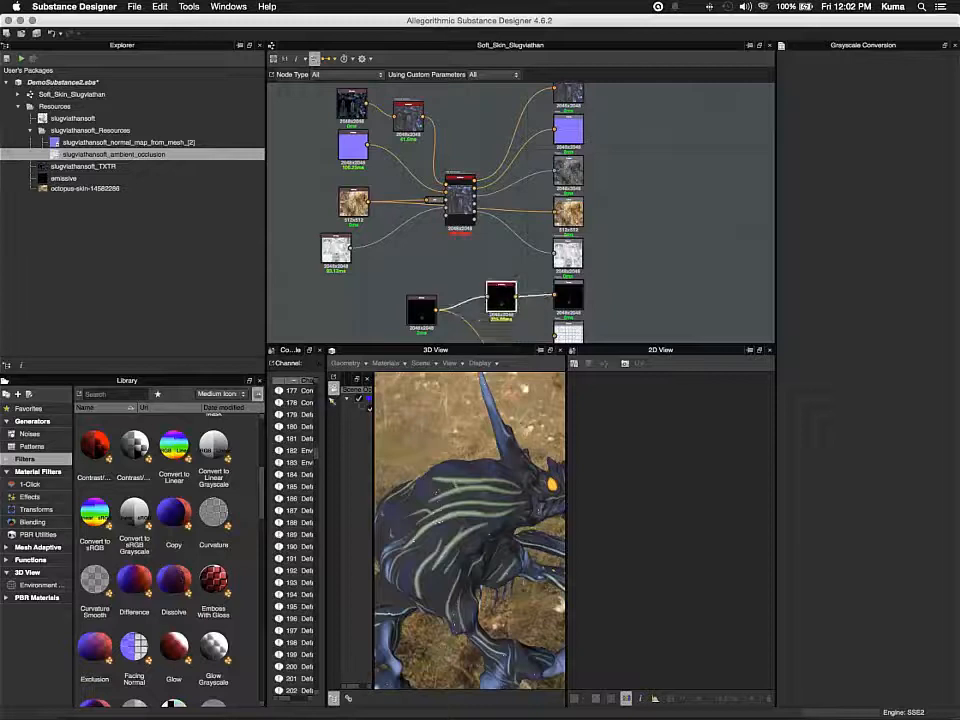
drag(421, 311, 422, 285)
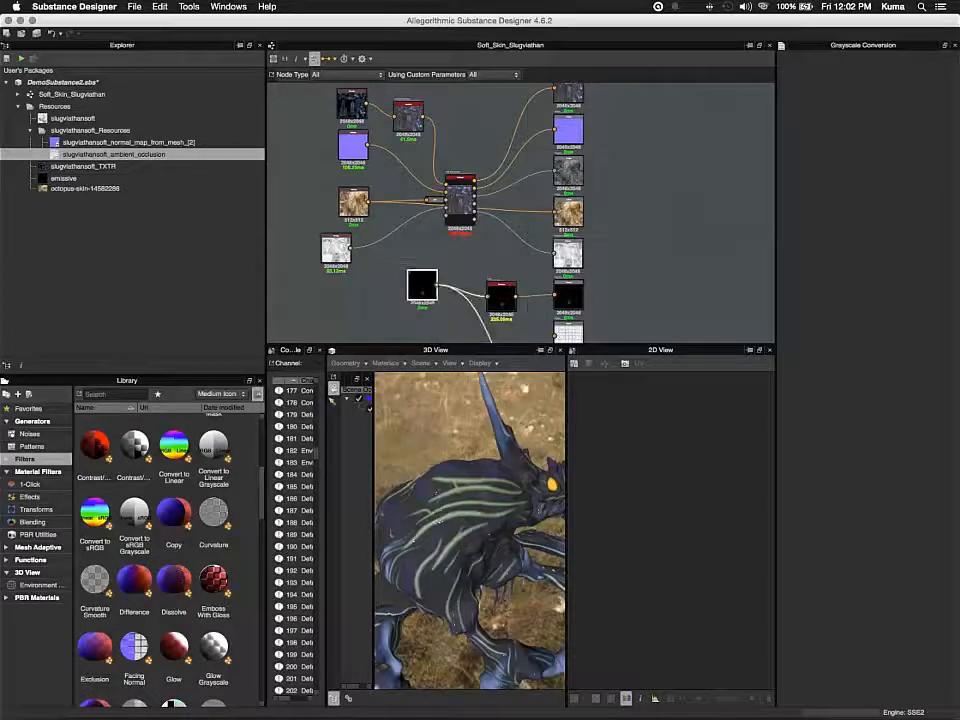
click(567, 295)
- Select the column of output nodes, fit the whole graph in view and enlarge the graph area downward
scroll(570, 330, down, 4)
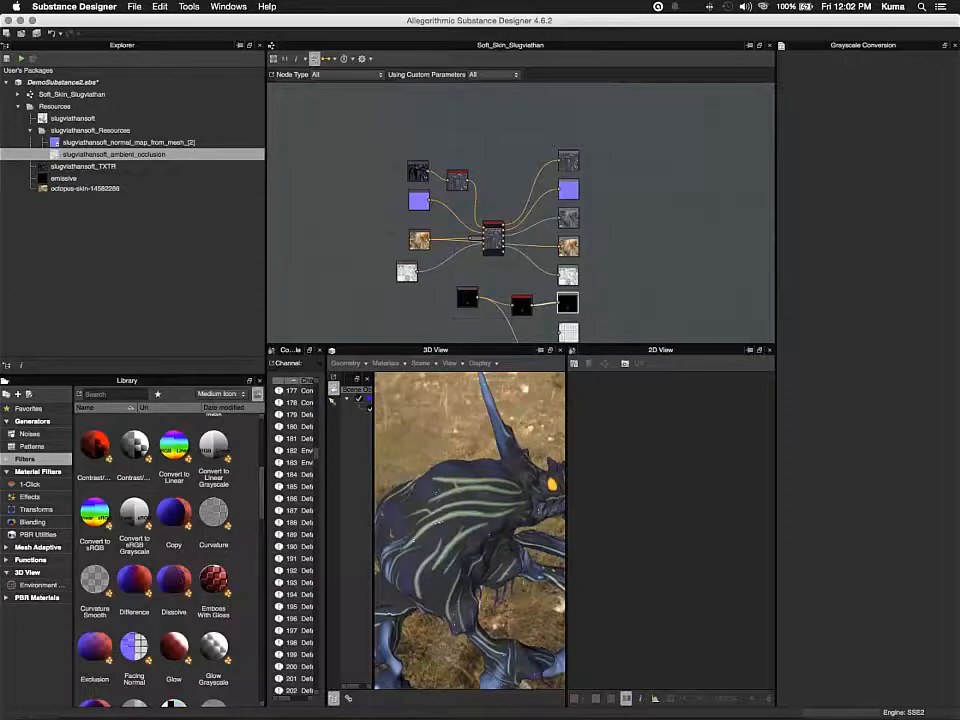
middle_drag(570, 322, 565, 242)
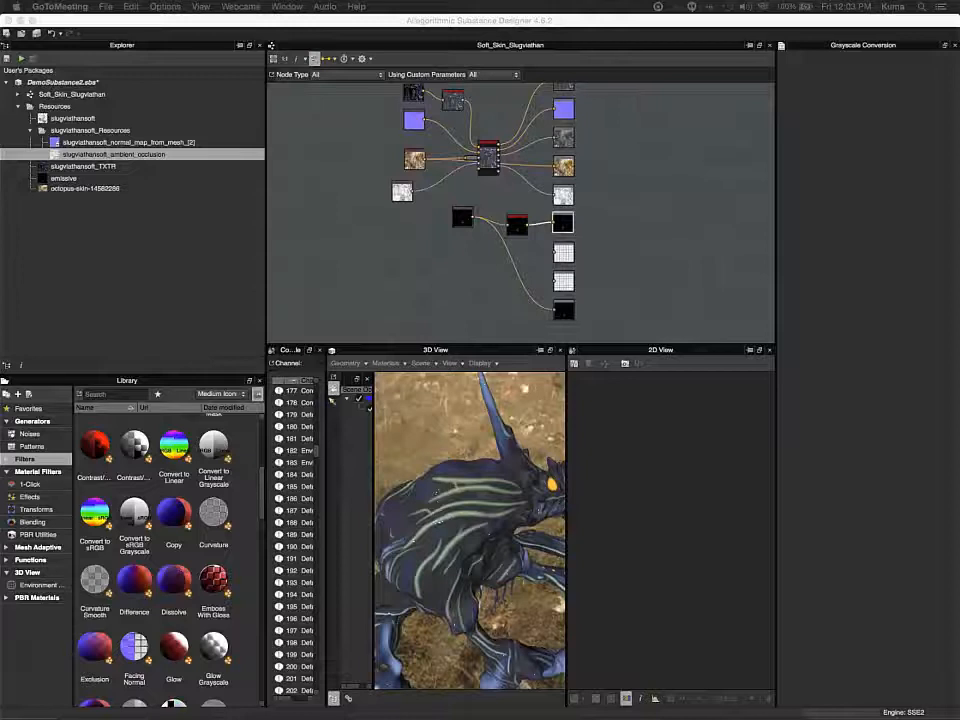
drag(605, 332, 540, 88)
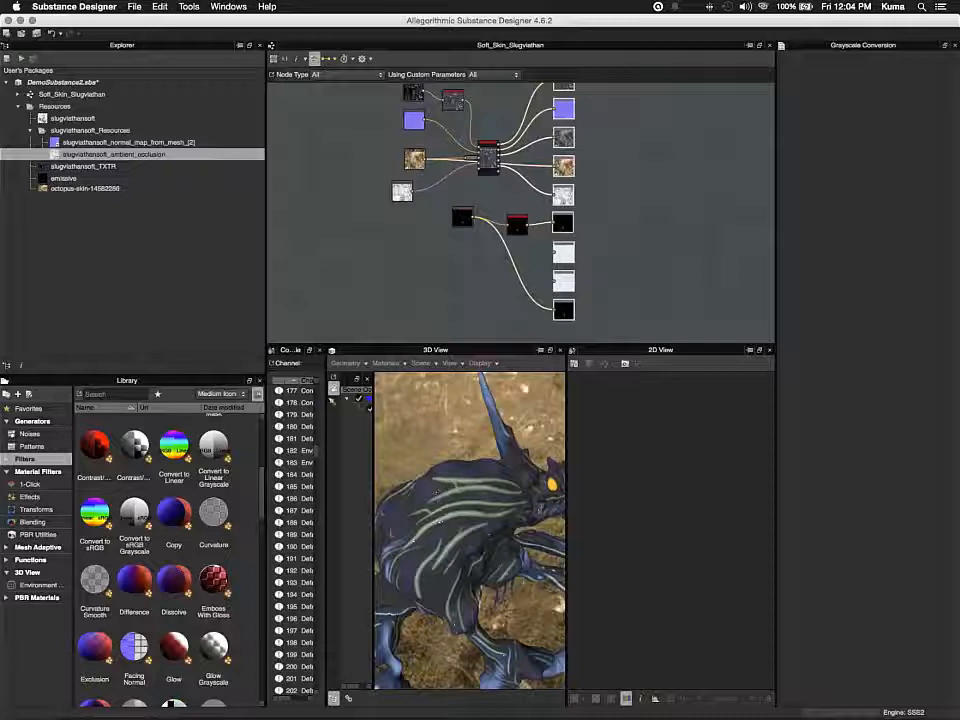
key(f)
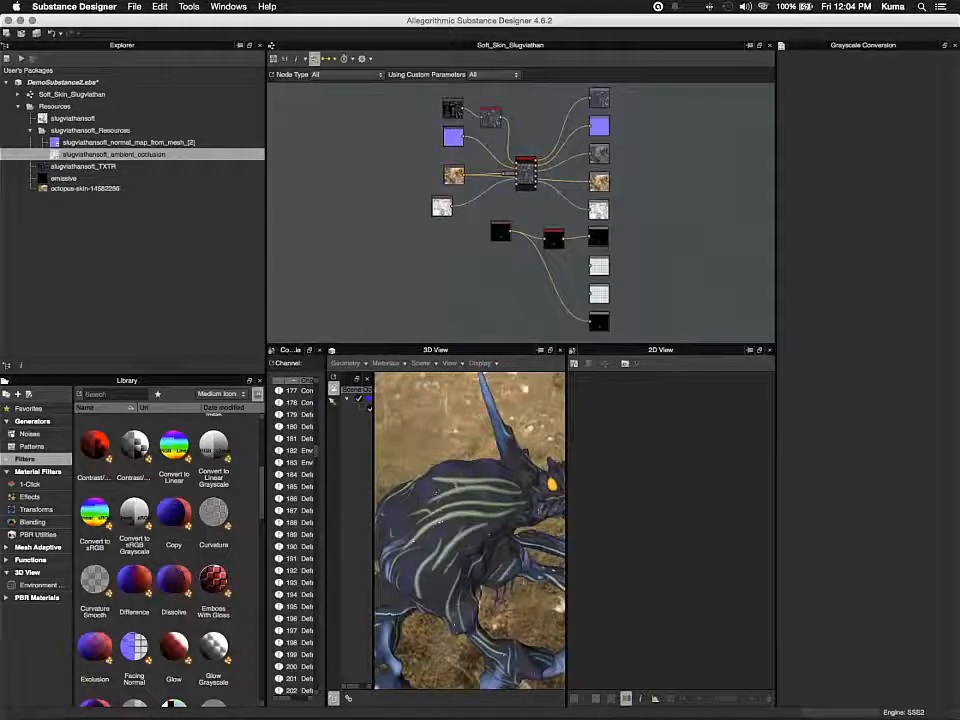
drag(470, 345, 470, 497)
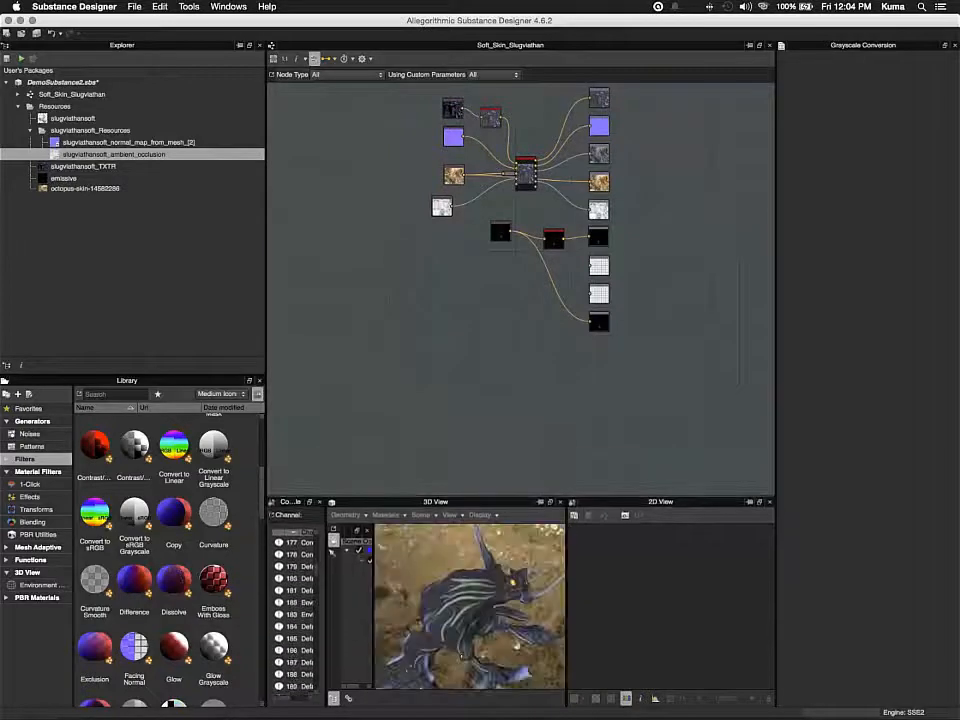